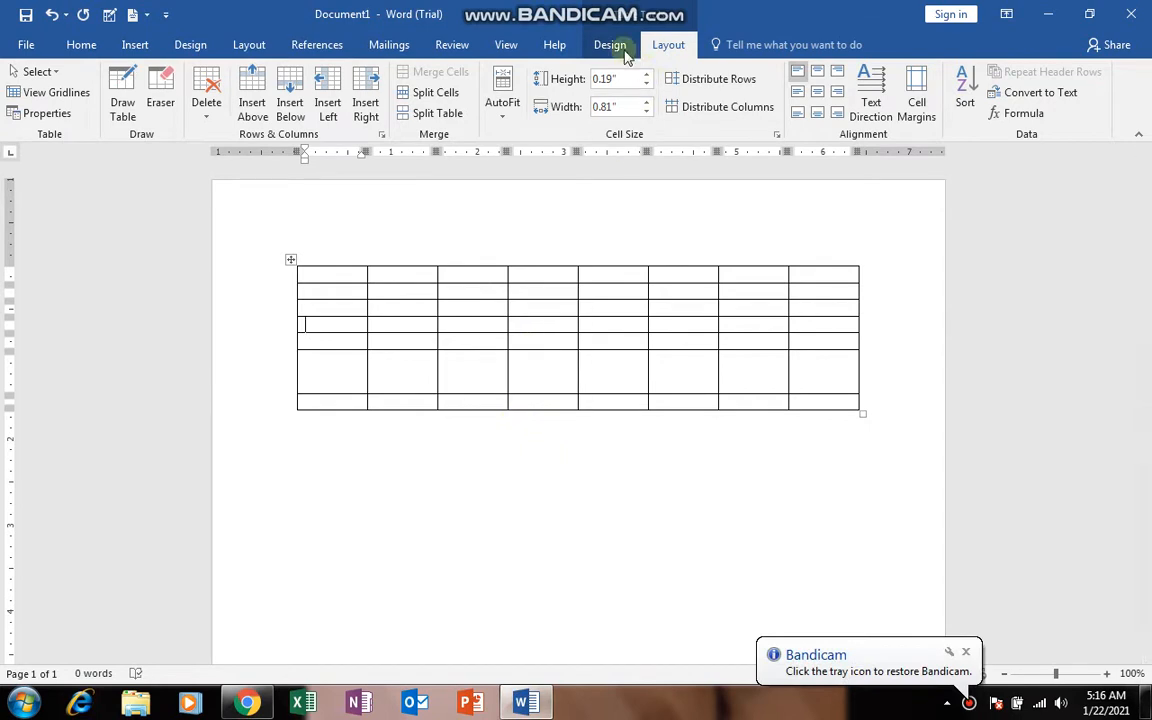
pyautogui.click(612, 46)
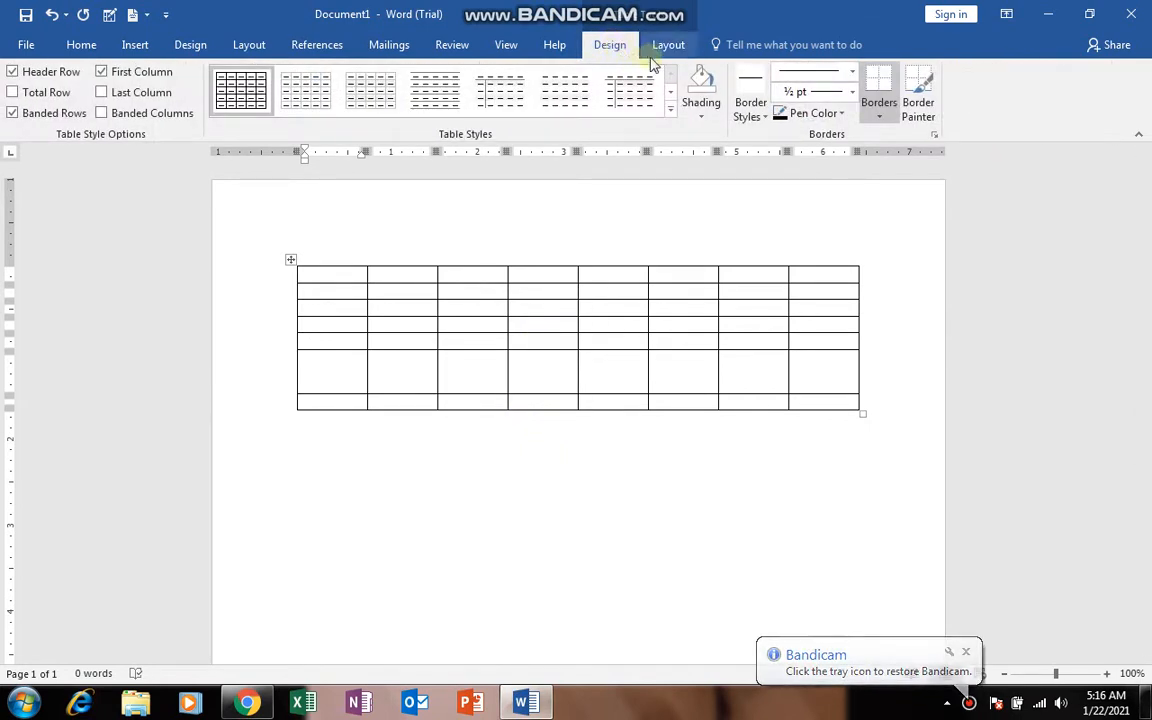
pyautogui.click(659, 47)
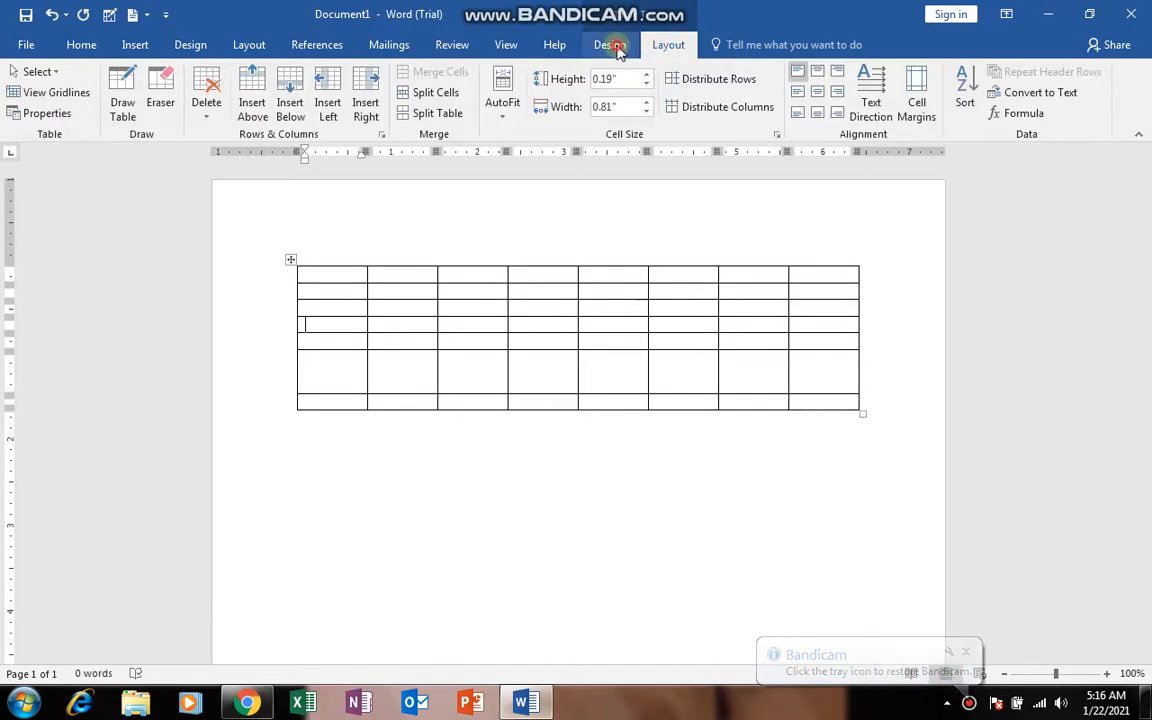
pyautogui.click(615, 45)
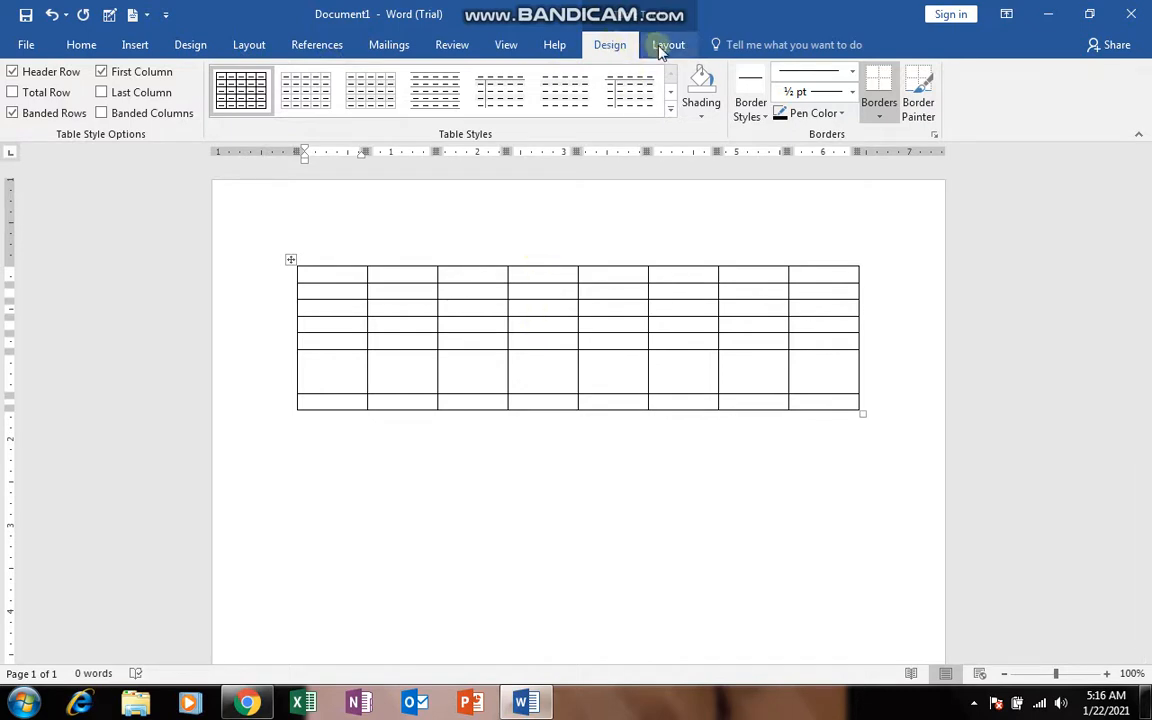
pyautogui.click(140, 46)
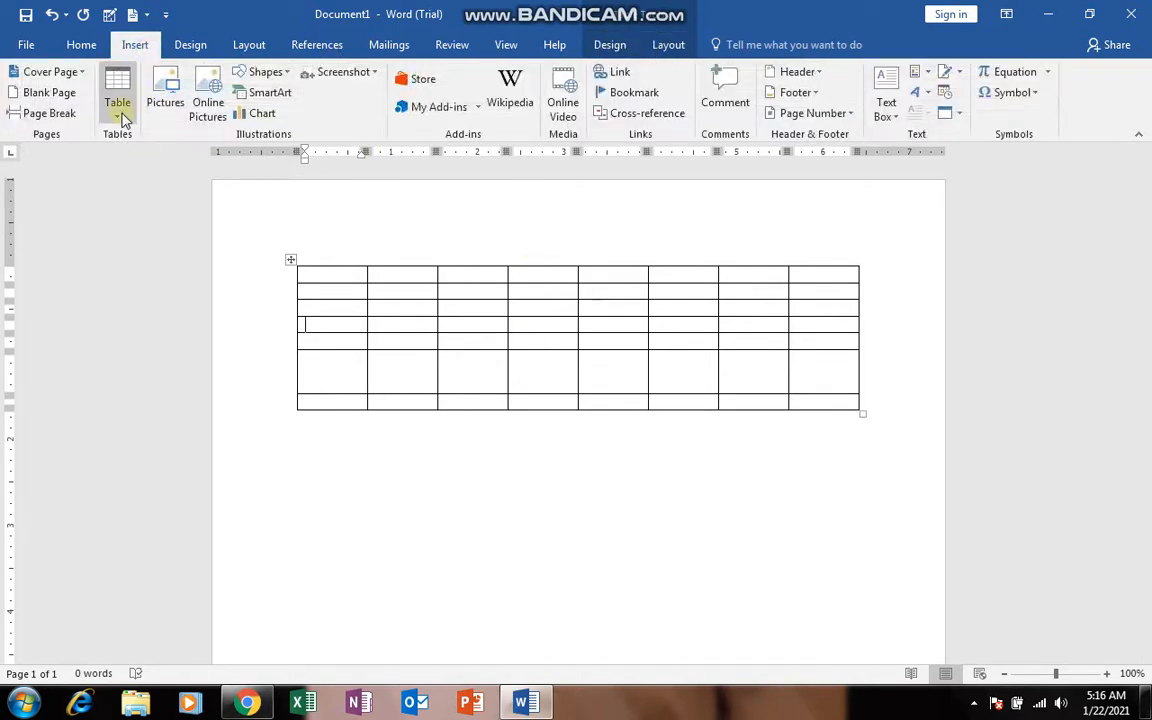
# Dismiss the Standalone Updater error by closing the crashed program, and place the insertion point outside the table.
pyautogui.click(117, 108)
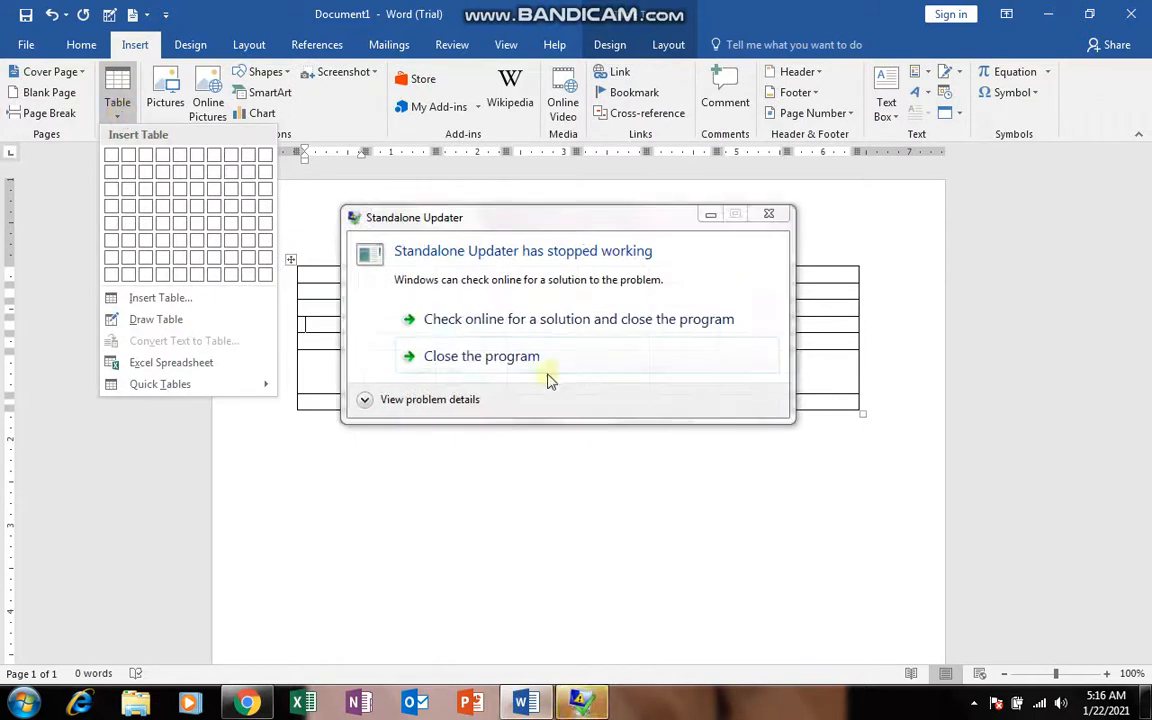
pyautogui.click(503, 362)
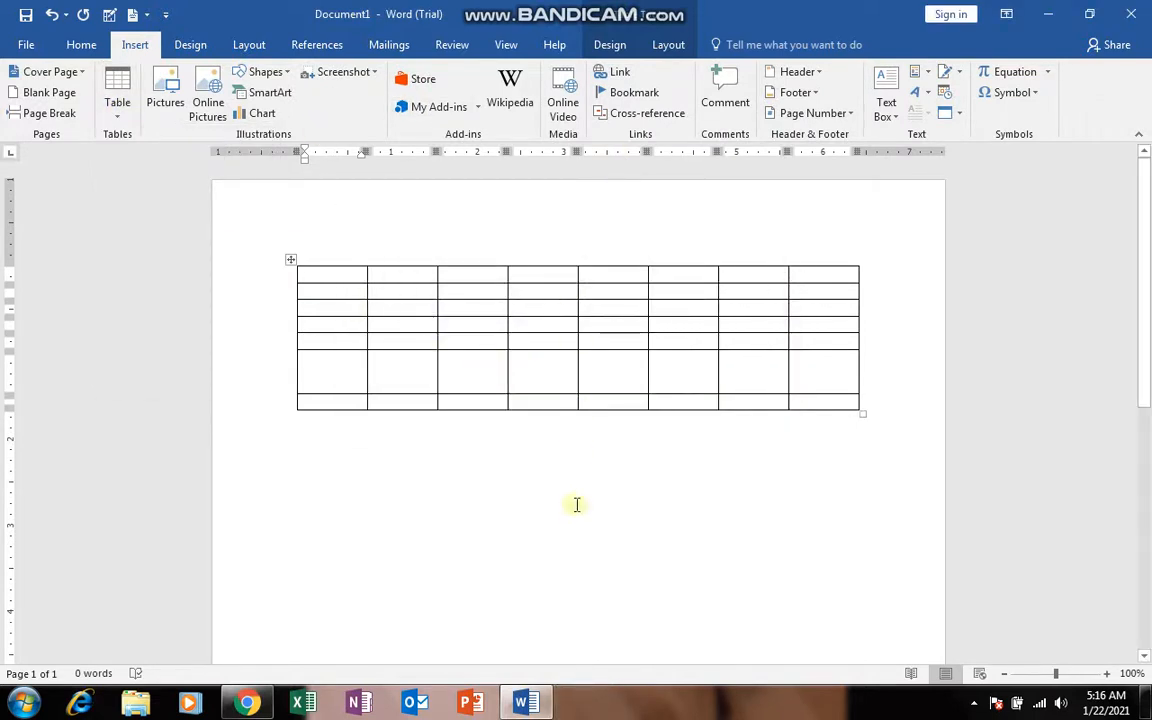
pyautogui.click(577, 506)
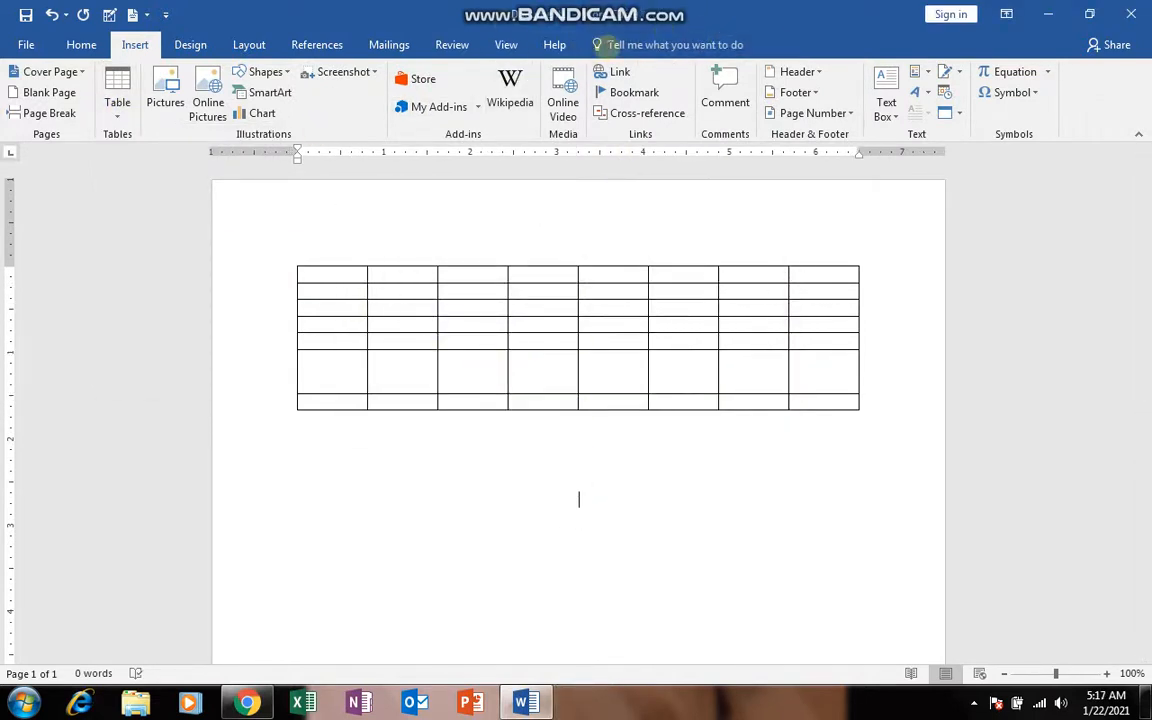
pyautogui.click(544, 303)
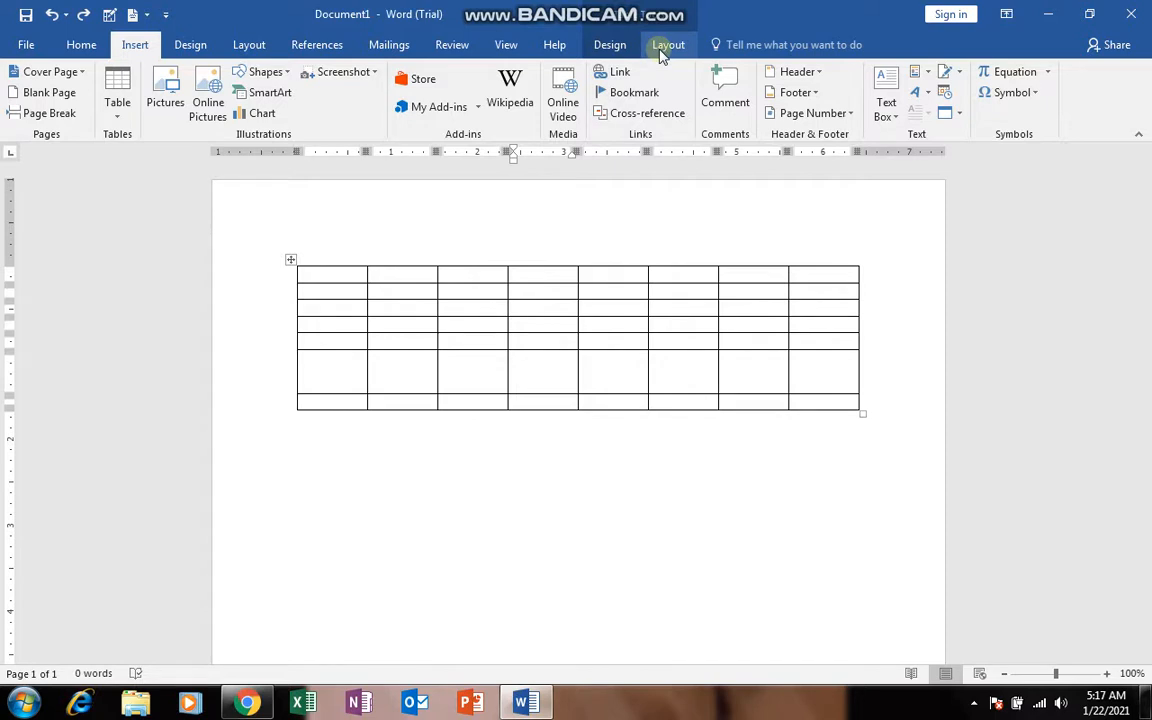
pyautogui.click(80, 46)
pyautogui.click(132, 50)
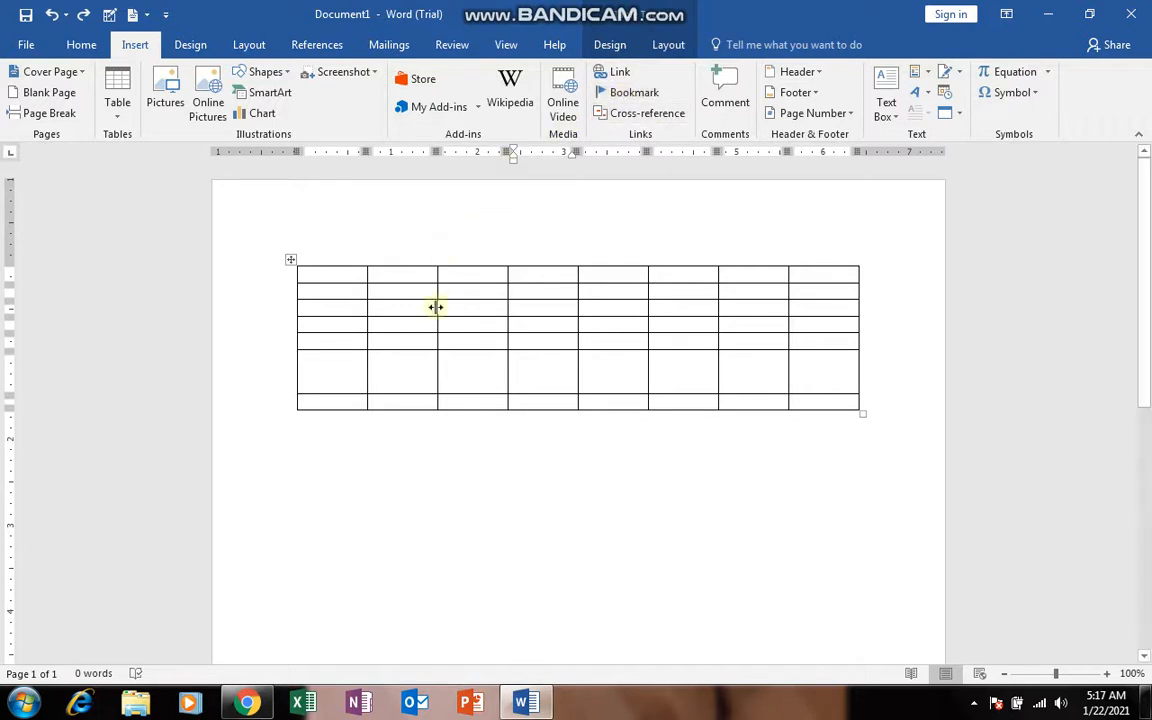
# Select the cell in the third row, second column of the table and delete it, shifting the remaining cells left.
pyautogui.click(402, 310)
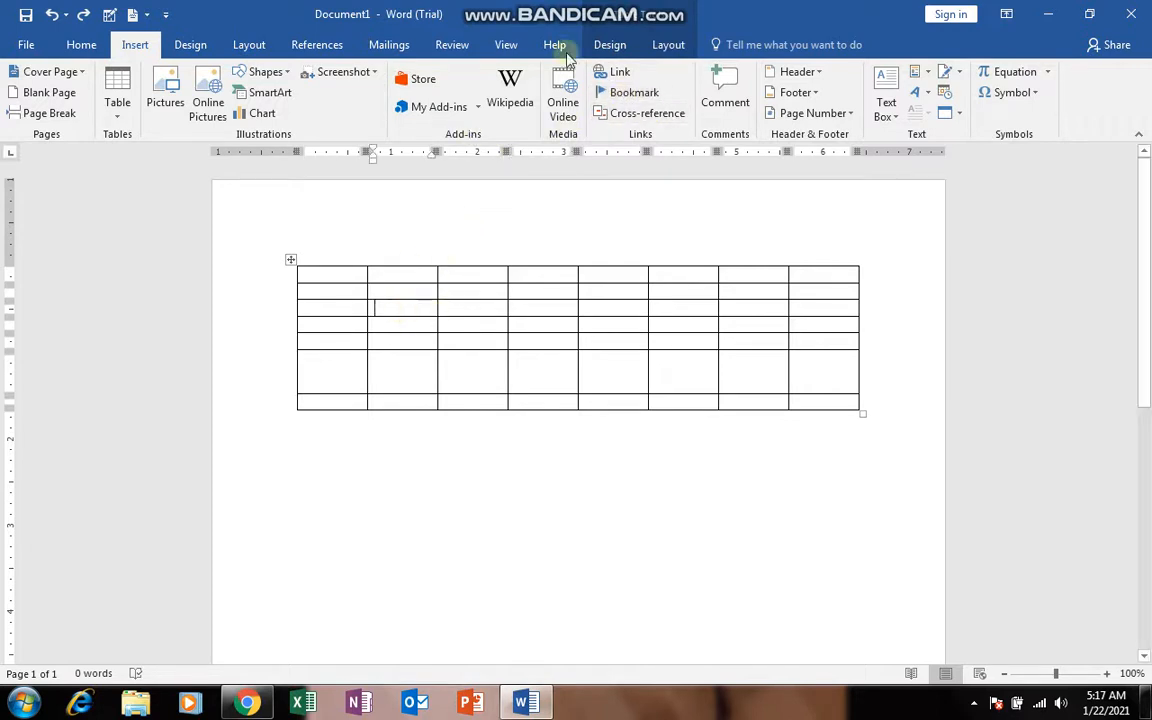
pyautogui.click(676, 45)
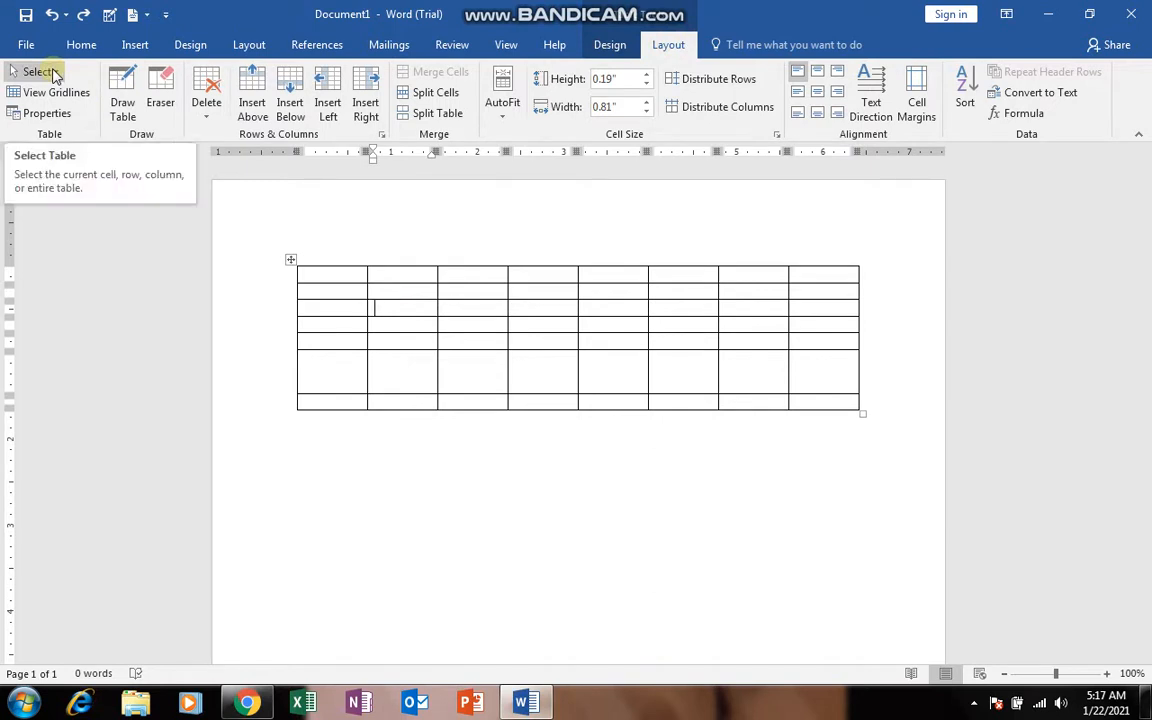
pyautogui.click(38, 72)
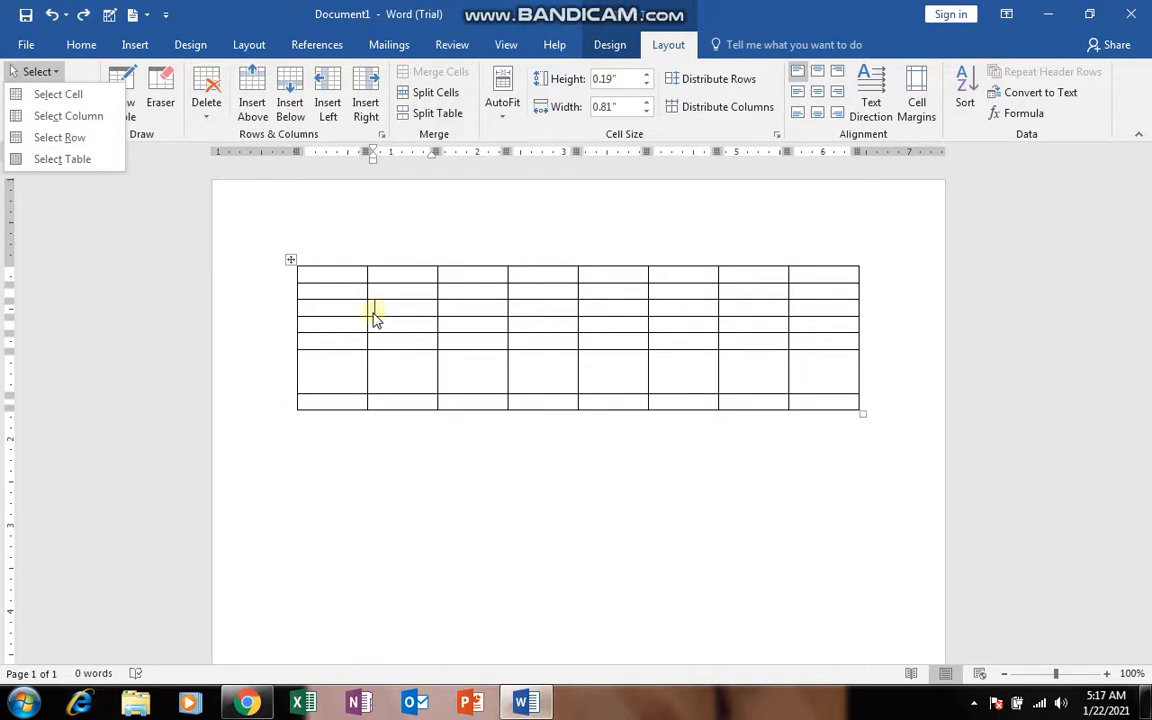
pyautogui.click(52, 99)
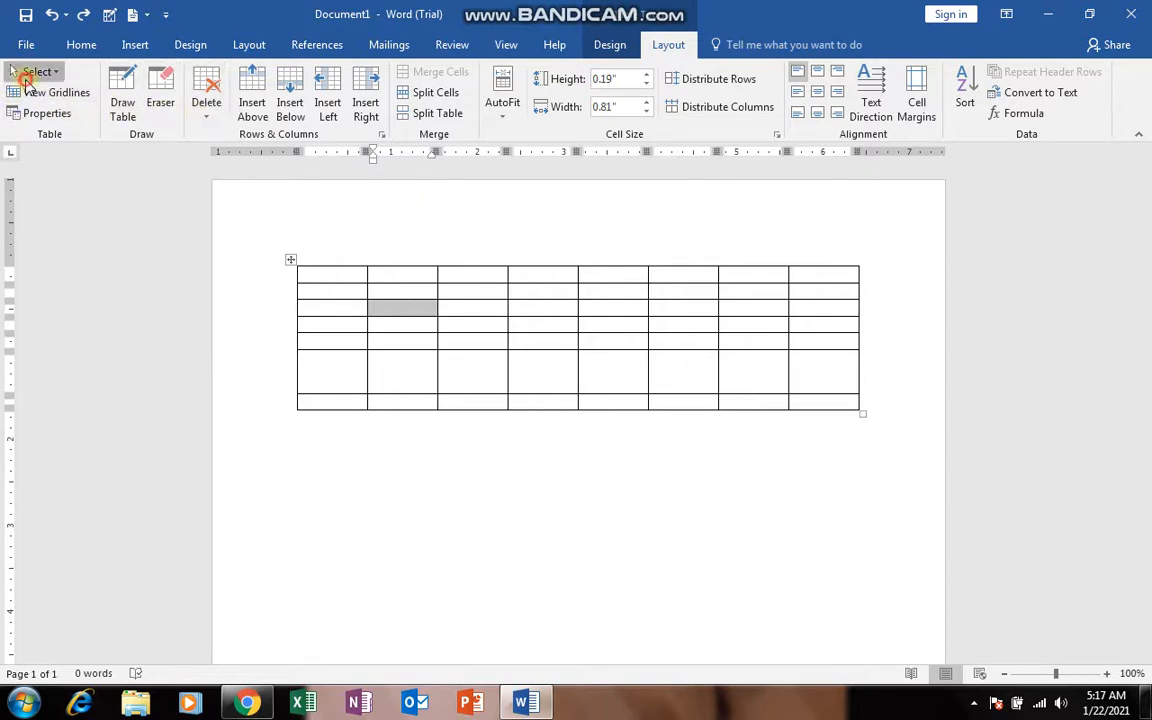
pyautogui.click(30, 72)
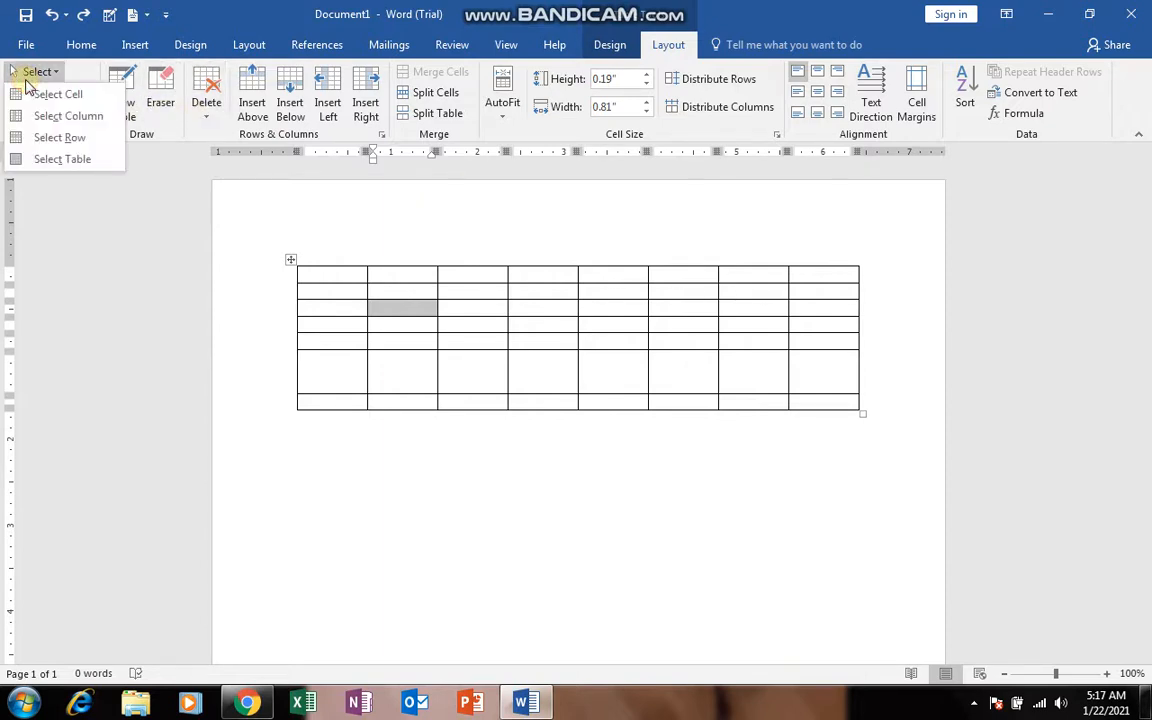
pyautogui.click(206, 108)
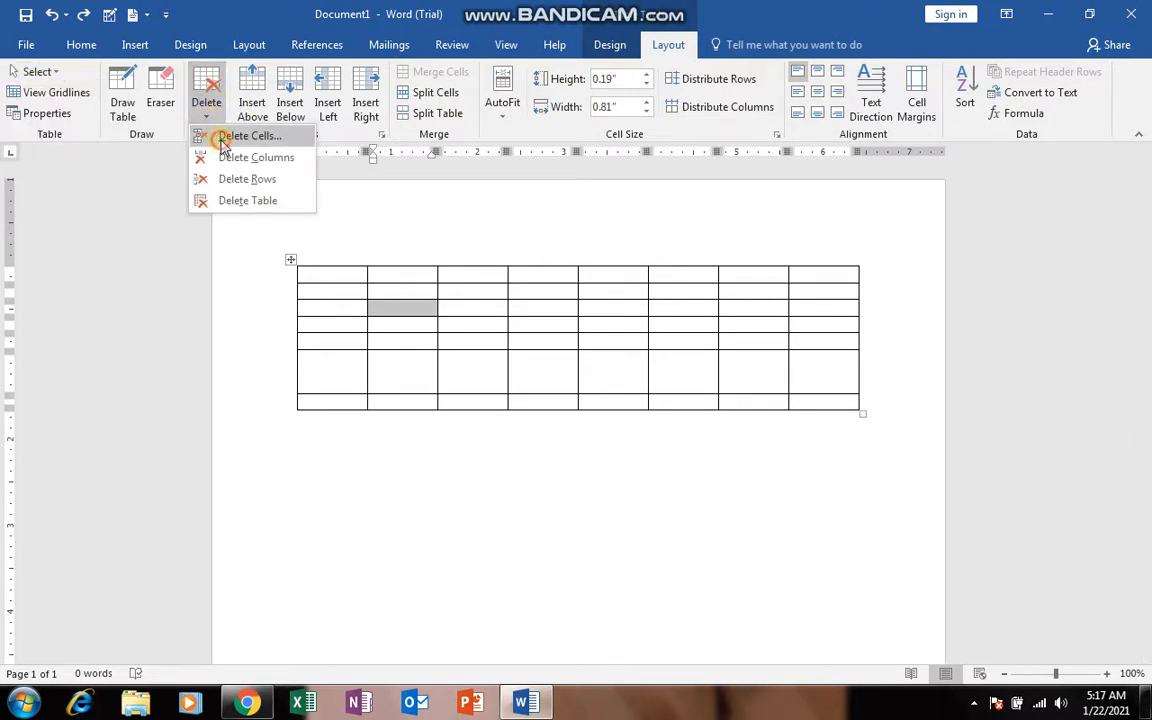
pyautogui.click(224, 140)
pyautogui.click(531, 379)
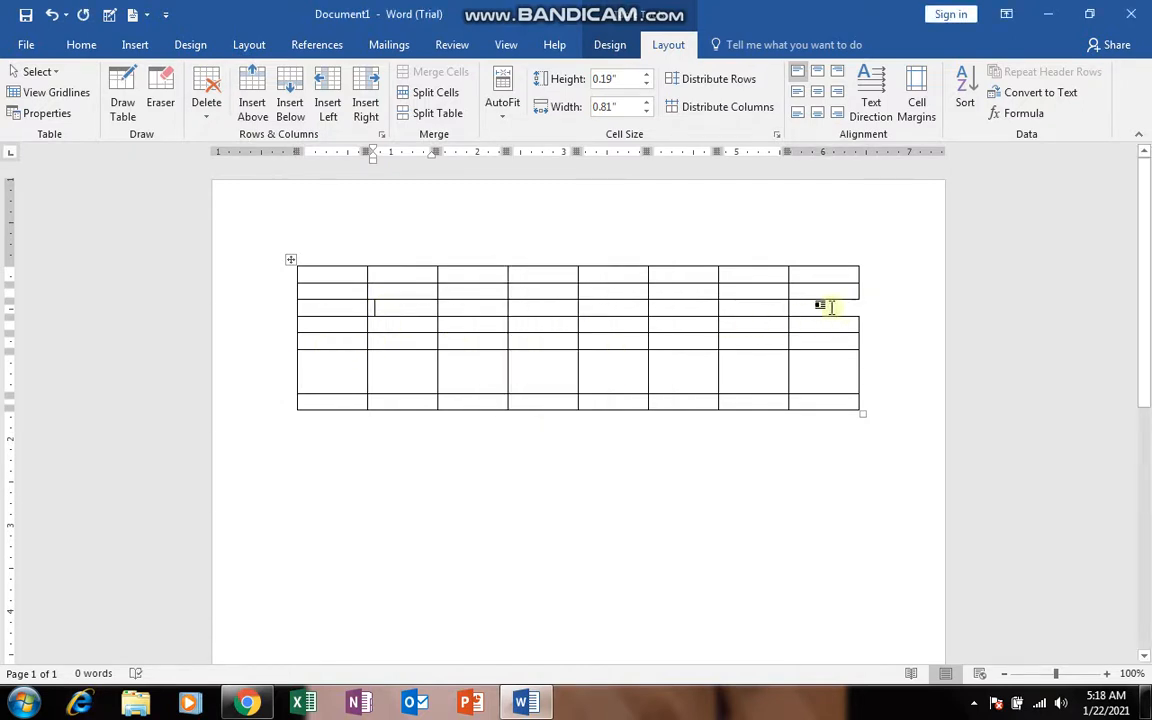
pyautogui.hotkey('ctrl', 'z')
# Select the table's fifth column and delete it.
pyautogui.click(33, 72)
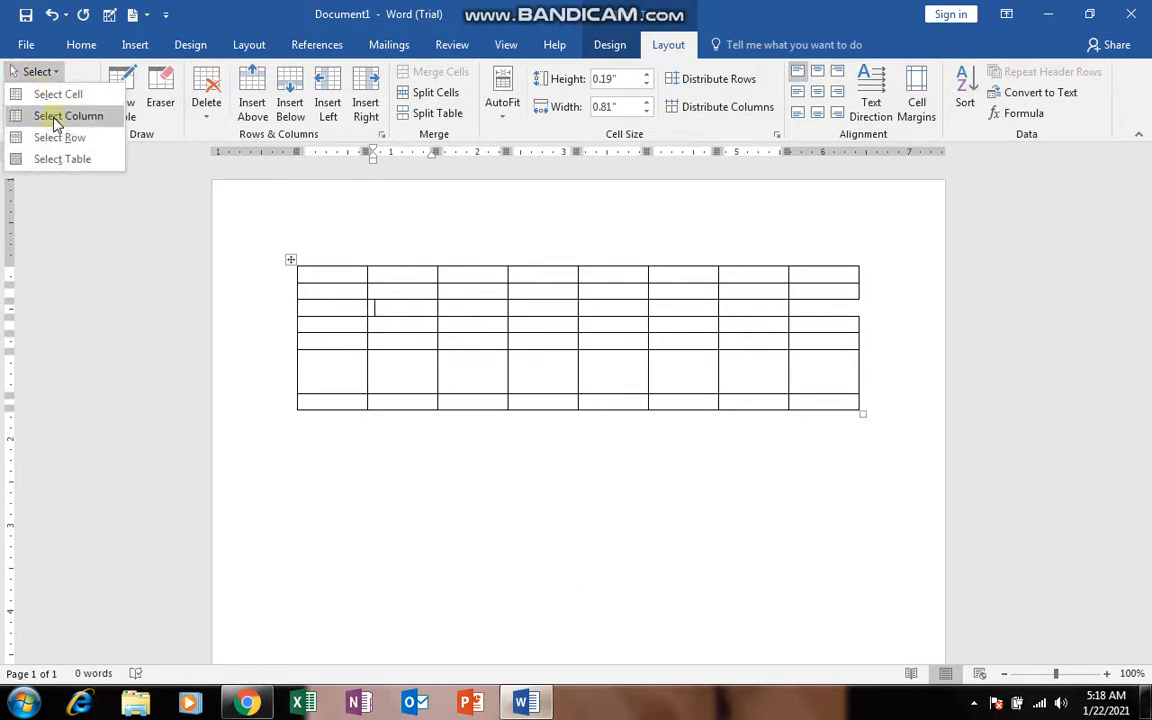
pyautogui.click(605, 292)
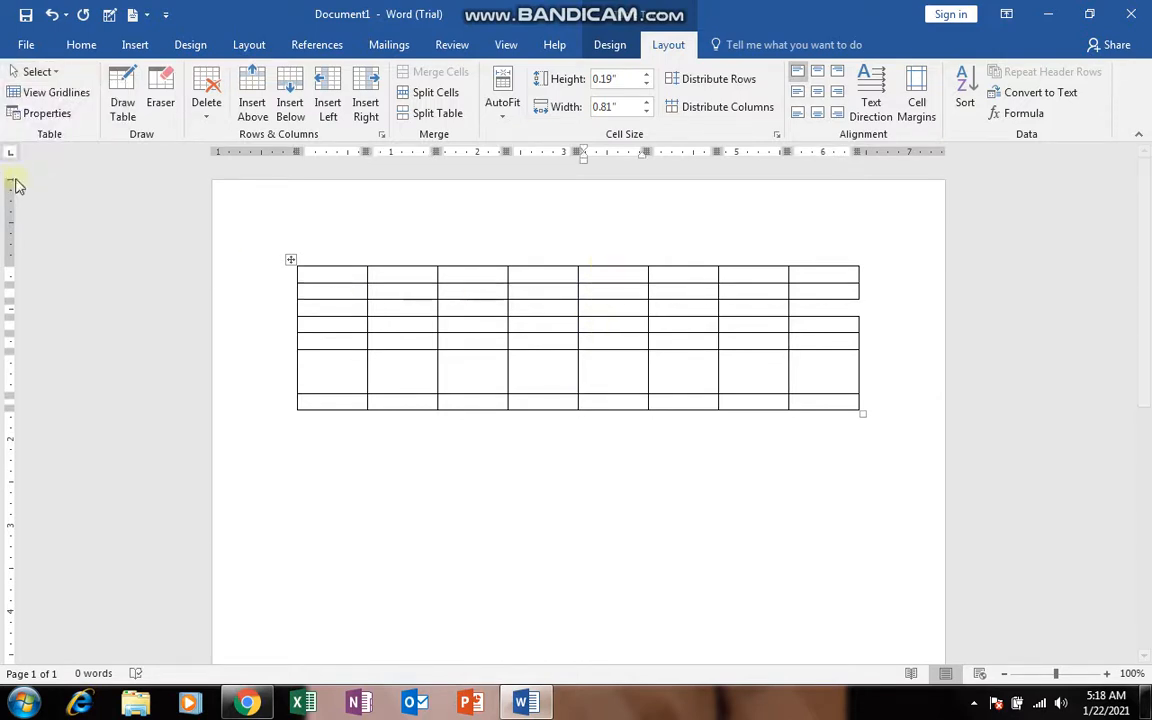
pyautogui.click(36, 74)
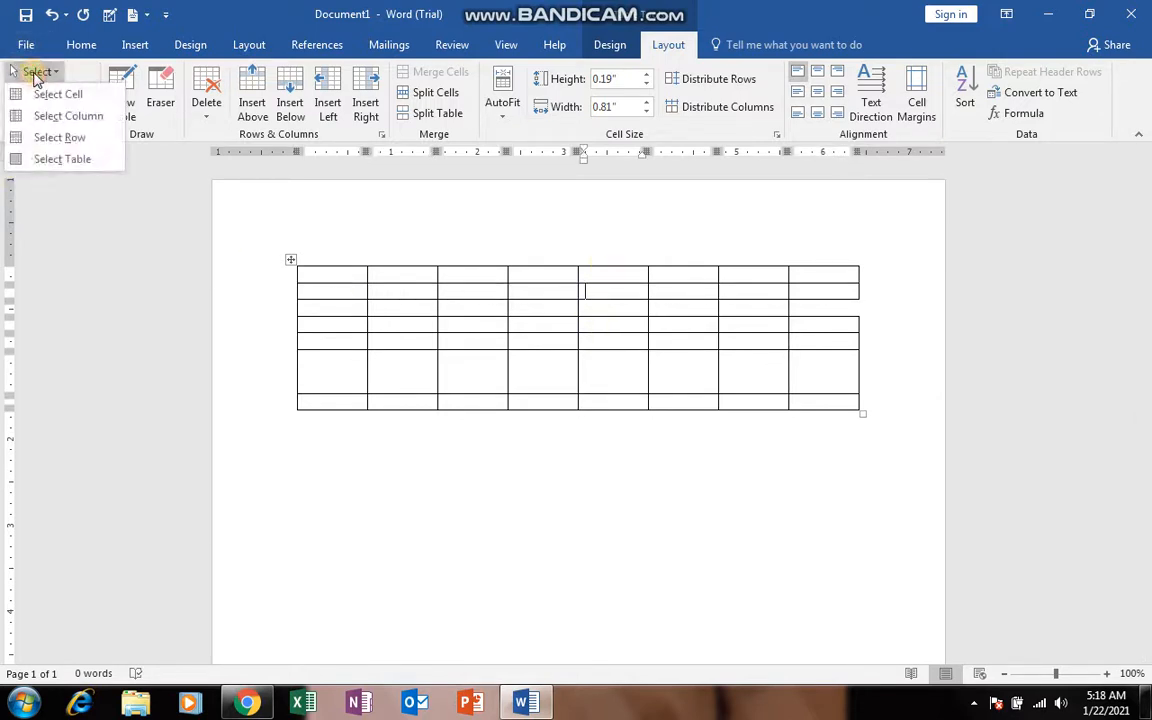
pyautogui.click(50, 117)
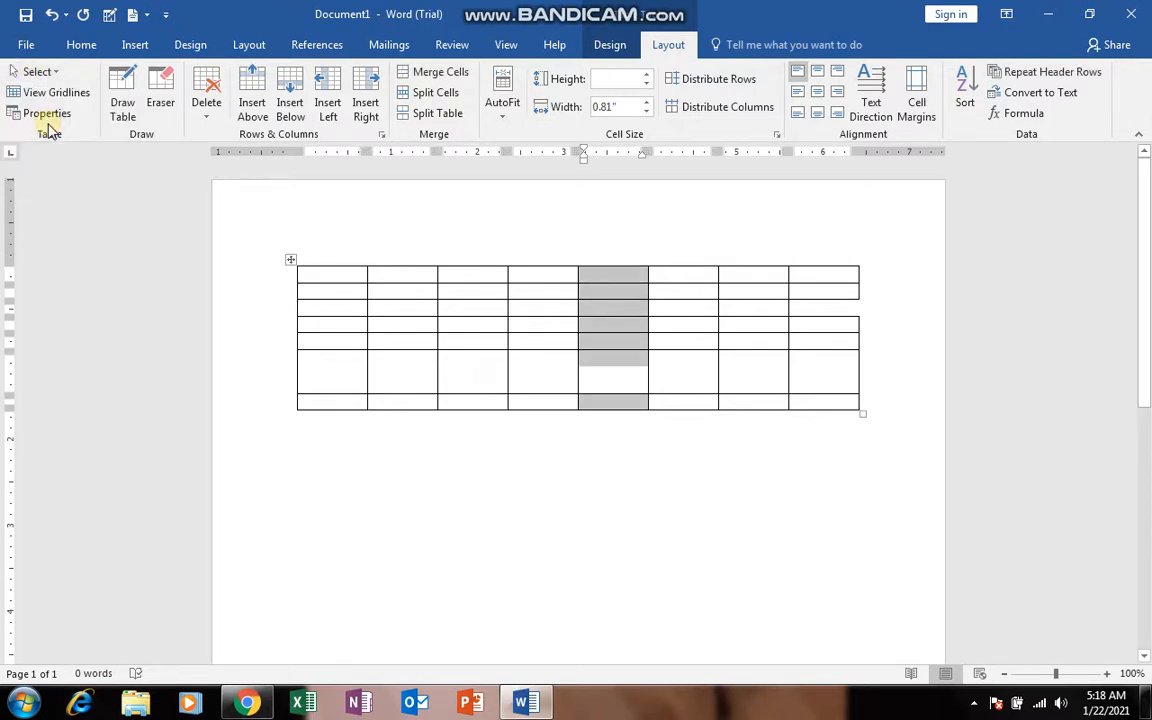
pyautogui.click(207, 112)
pyautogui.click(224, 160)
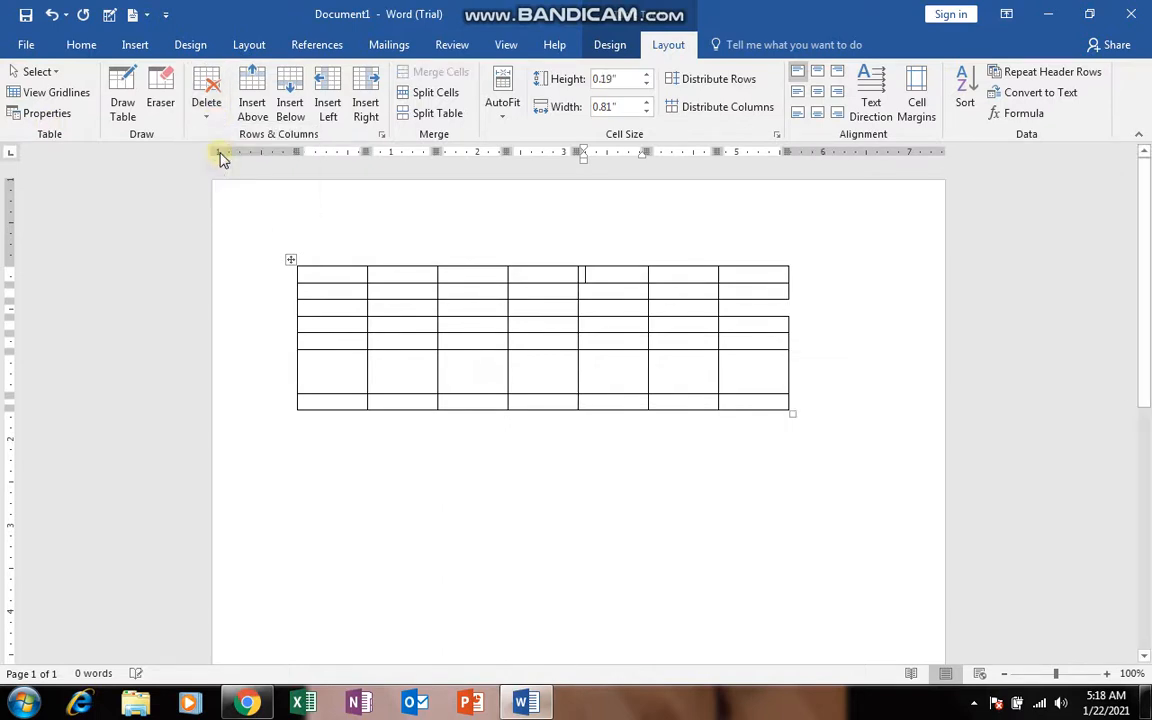
# Select the table's first row and delete it.
pyautogui.click(30, 72)
pyautogui.click(45, 139)
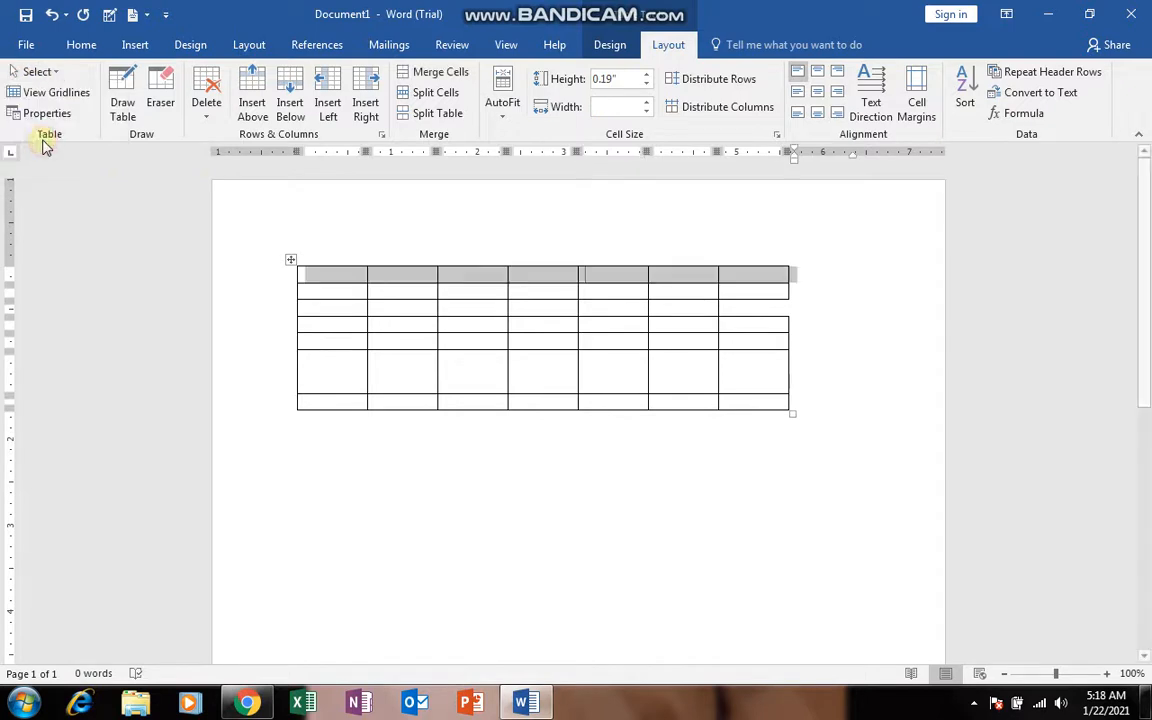
pyautogui.click(206, 108)
pyautogui.click(238, 180)
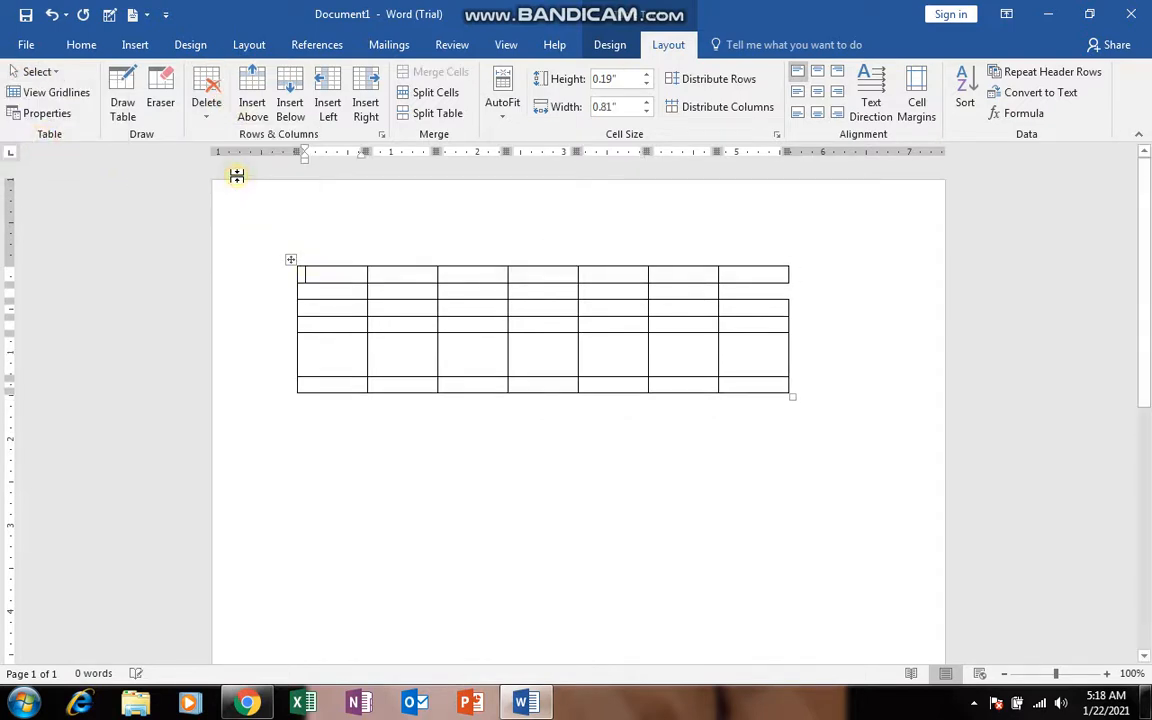
# Select the entire table with the Select Table command and again with its move handle, clearing the selection each time.
pyautogui.click(10, 76)
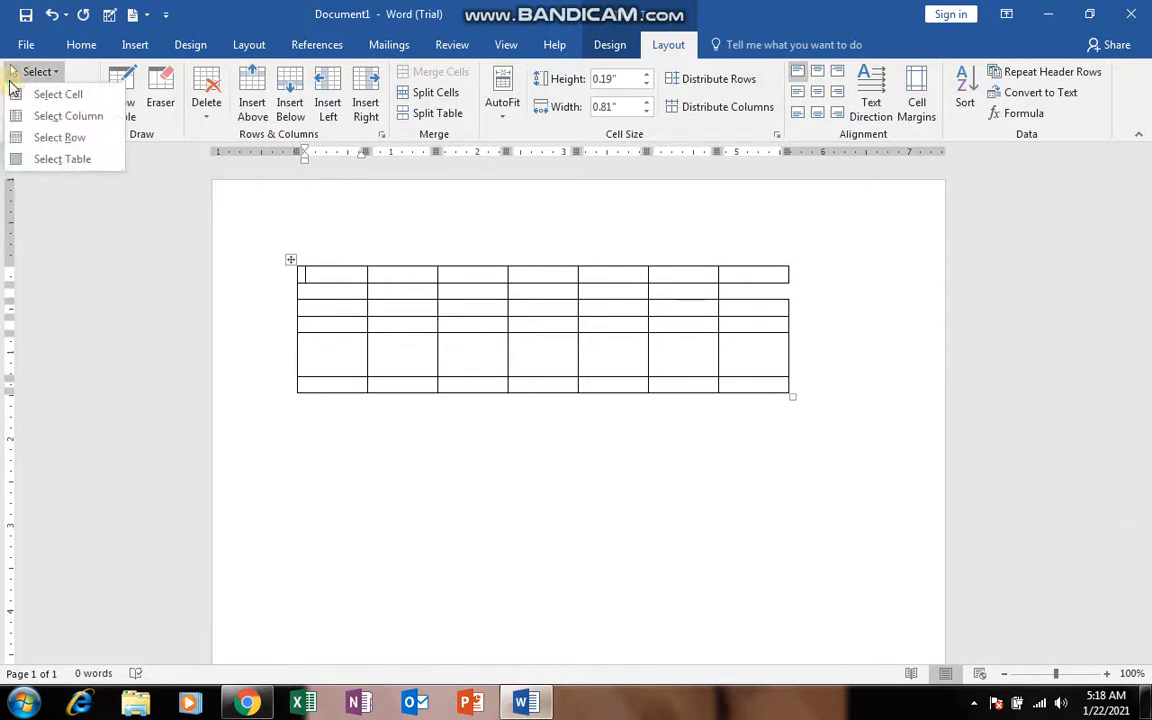
pyautogui.click(90, 162)
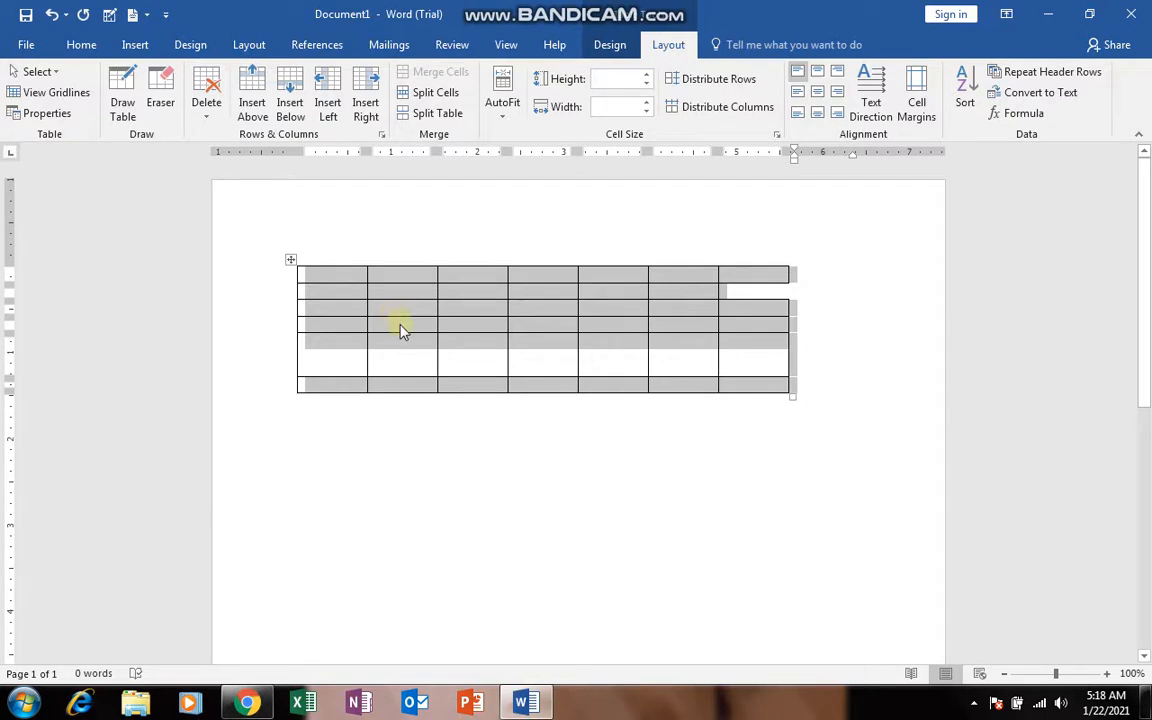
pyautogui.click(370, 320)
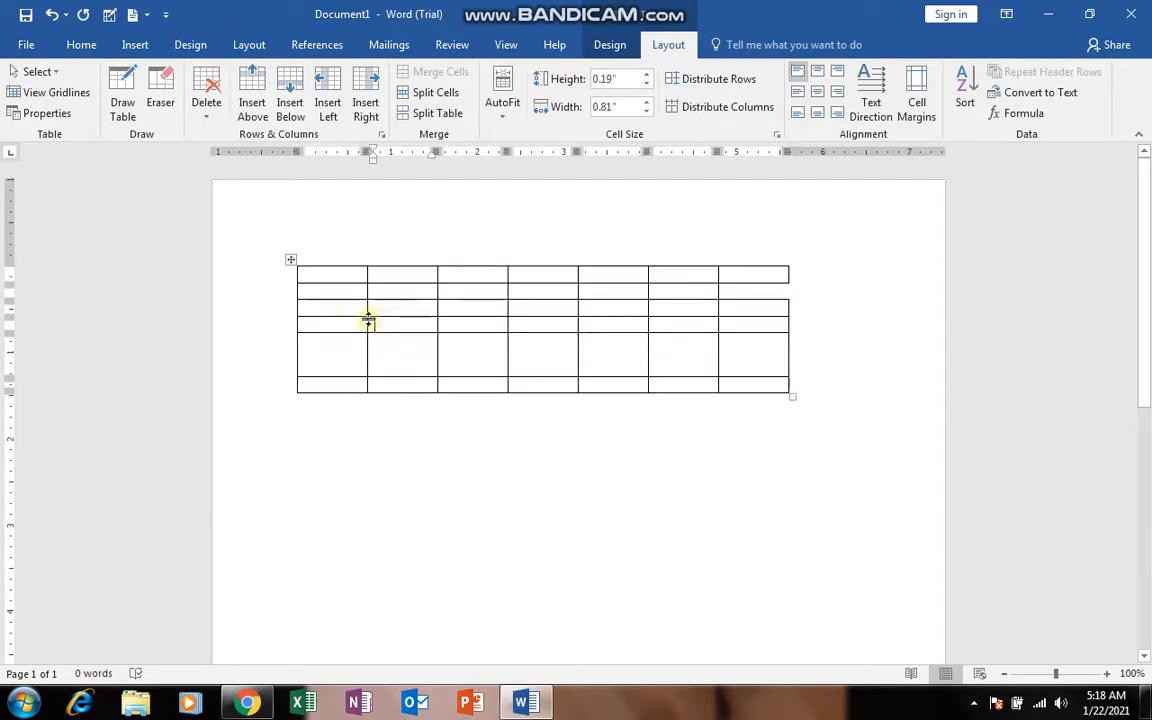
pyautogui.click(287, 257)
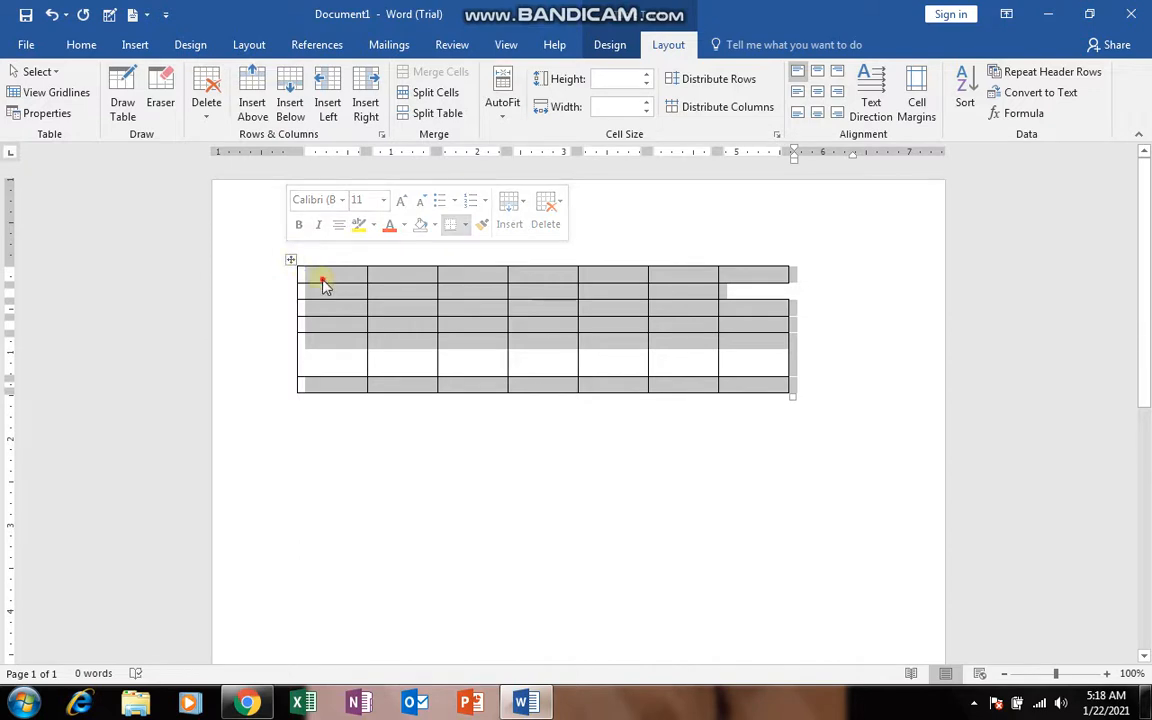
pyautogui.click(160, 232)
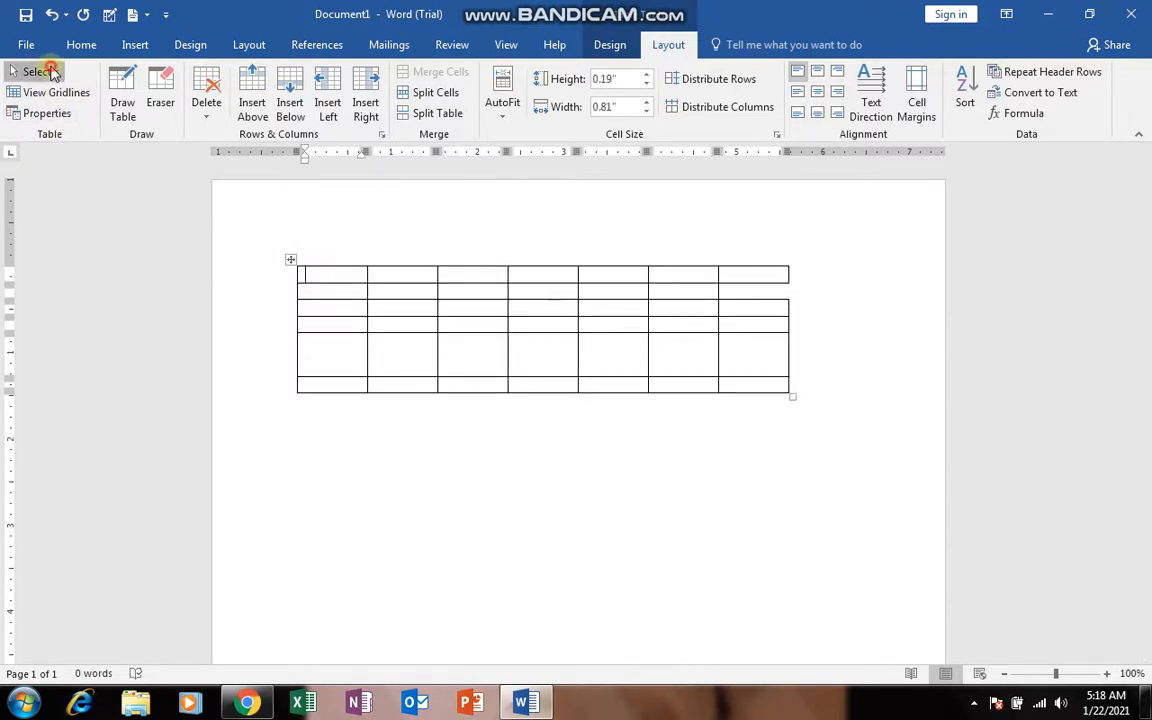
# Select and delete the entire table, and undo the deletion.
pyautogui.click(42, 71)
pyautogui.click(57, 159)
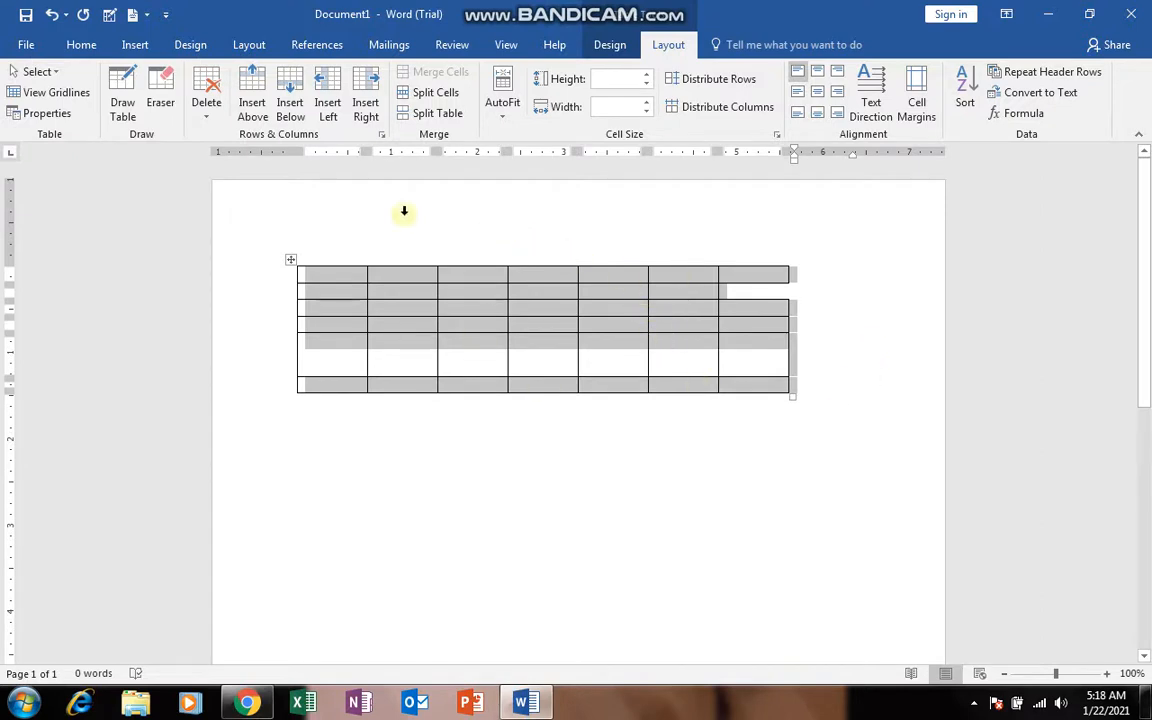
pyautogui.click(205, 110)
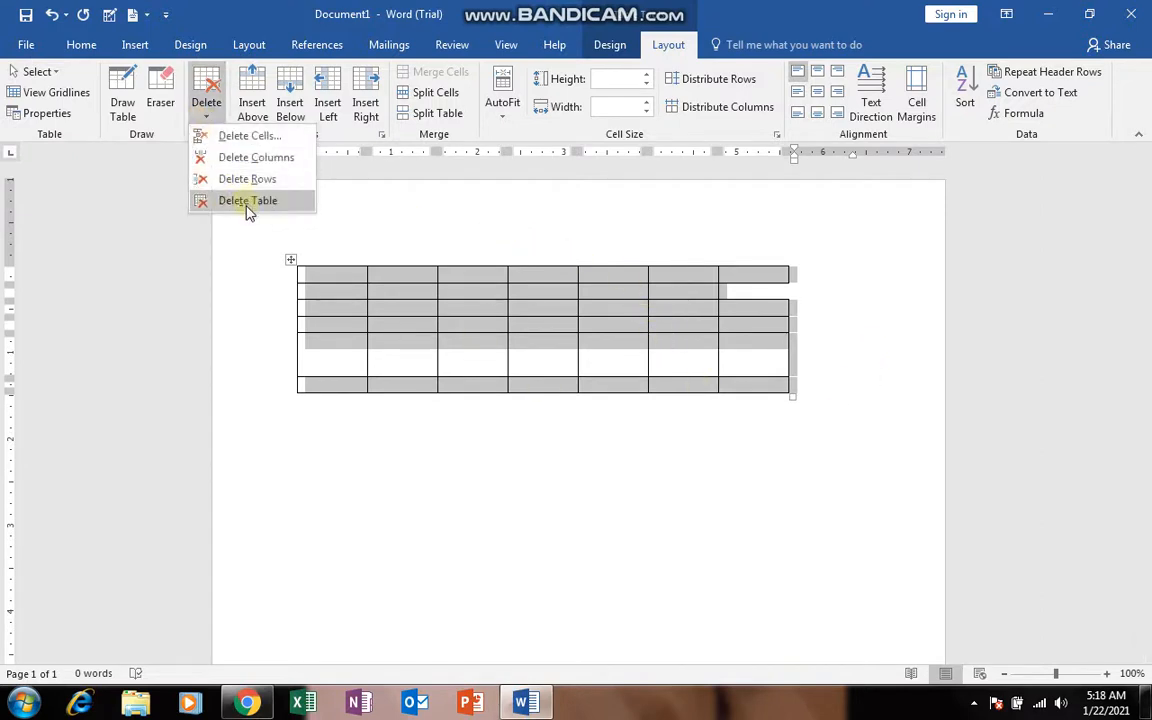
pyautogui.click(248, 206)
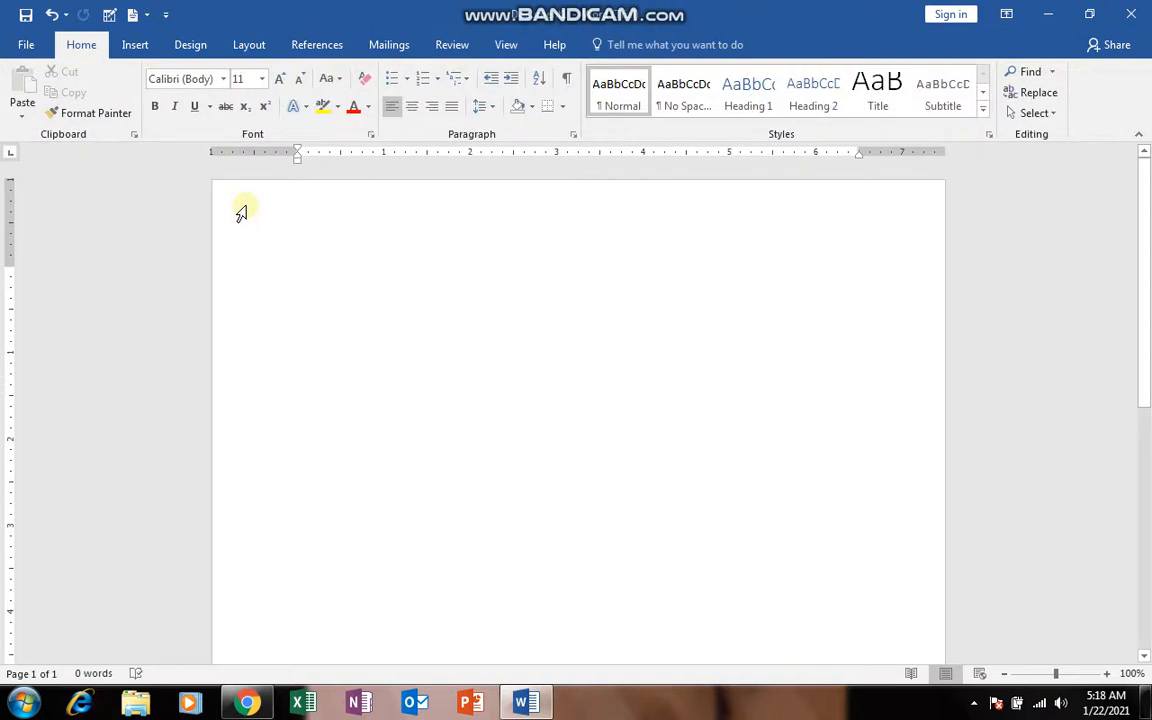
pyautogui.hotkey('ctrl', 'z')
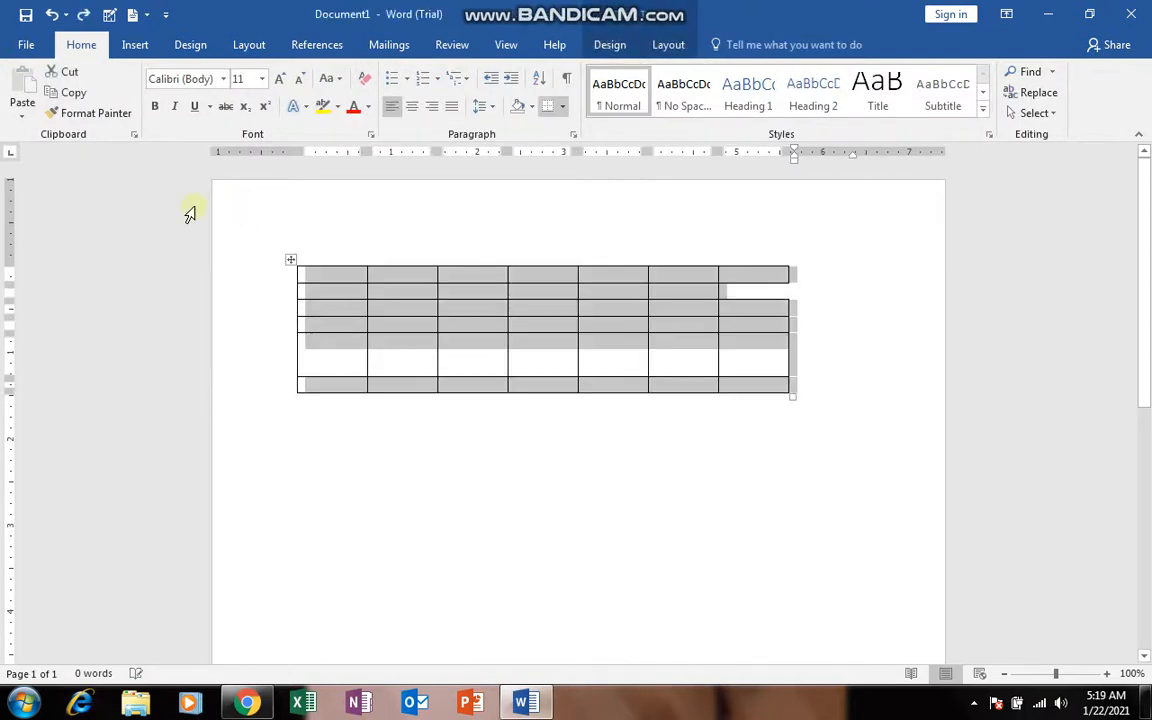
pyautogui.click(483, 336)
pyautogui.click(660, 45)
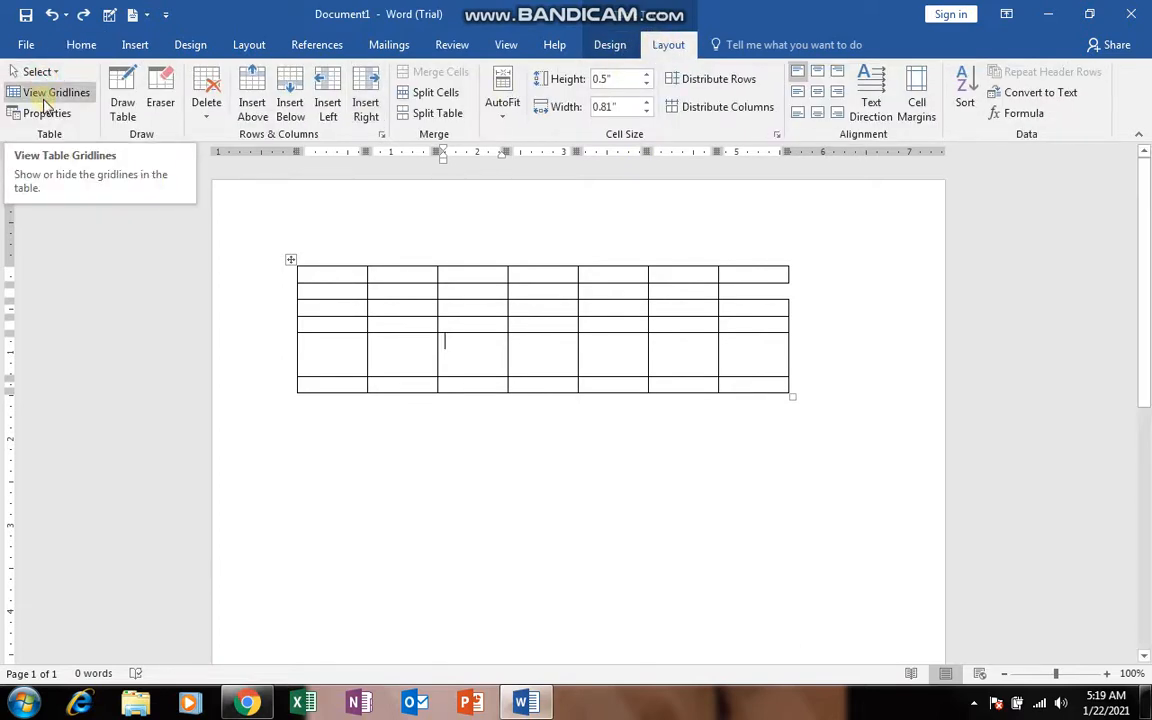
pyautogui.click(404, 445)
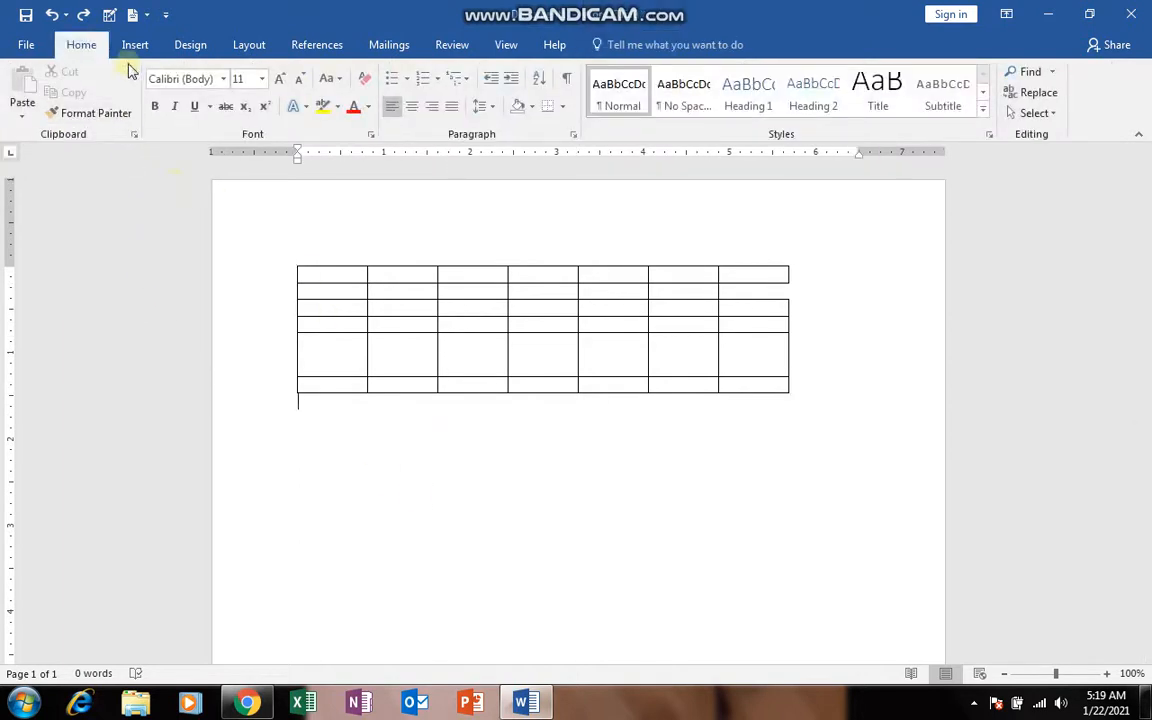
pyautogui.click(558, 108)
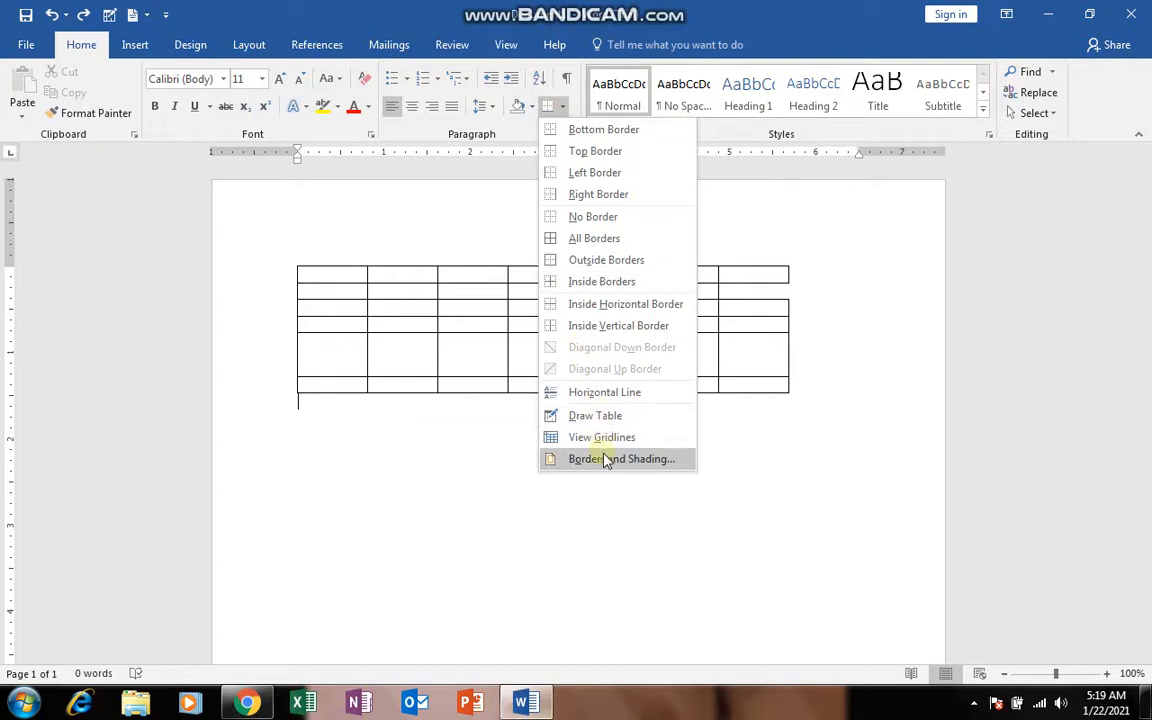
pyautogui.click(448, 350)
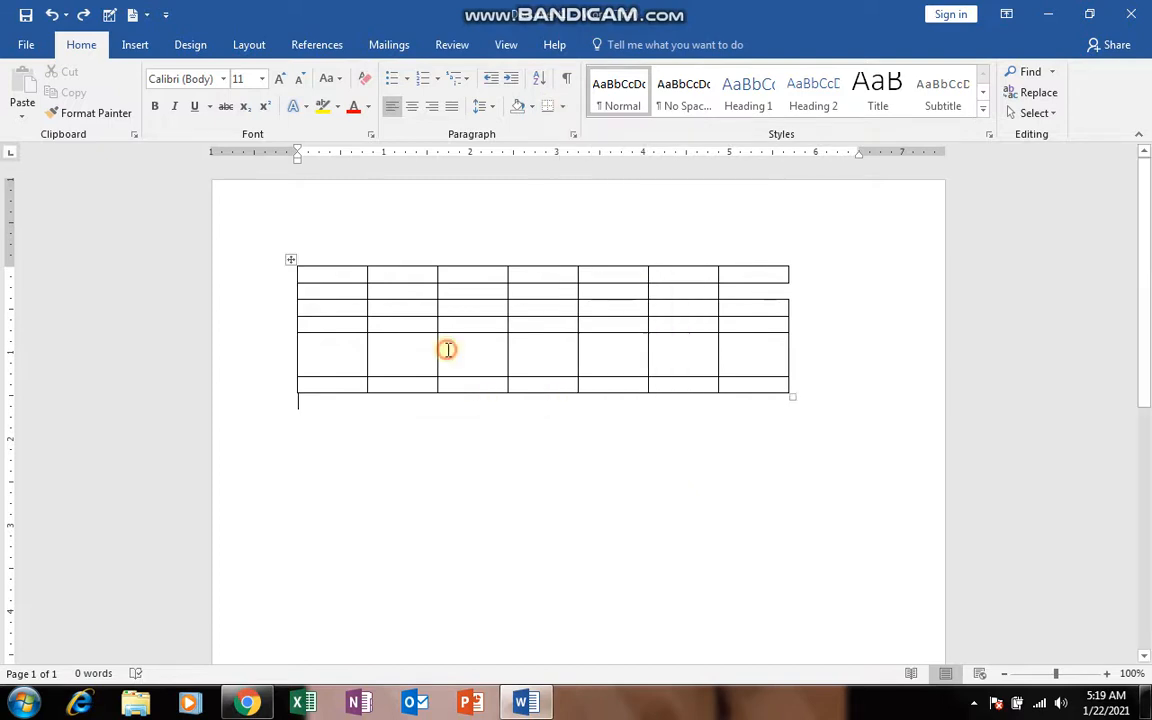
pyautogui.click(665, 44)
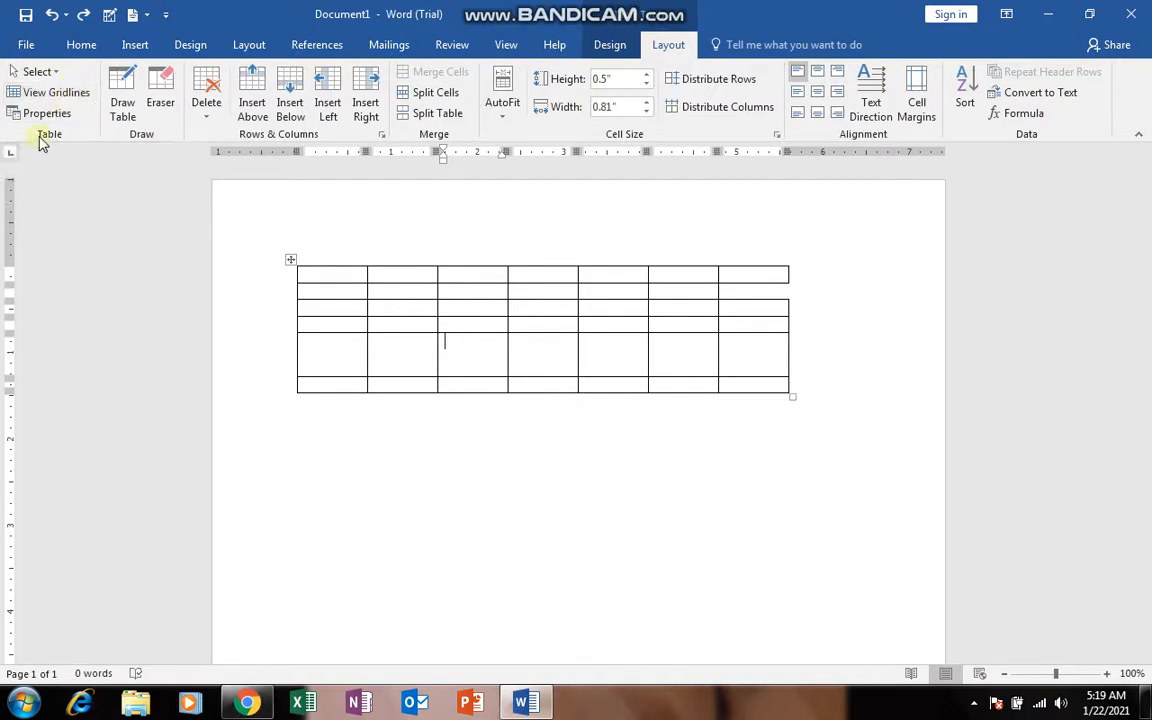
# Fill the table's first column with the heading "Name" and four sample names in the rows below it.
pyautogui.click(330, 278)
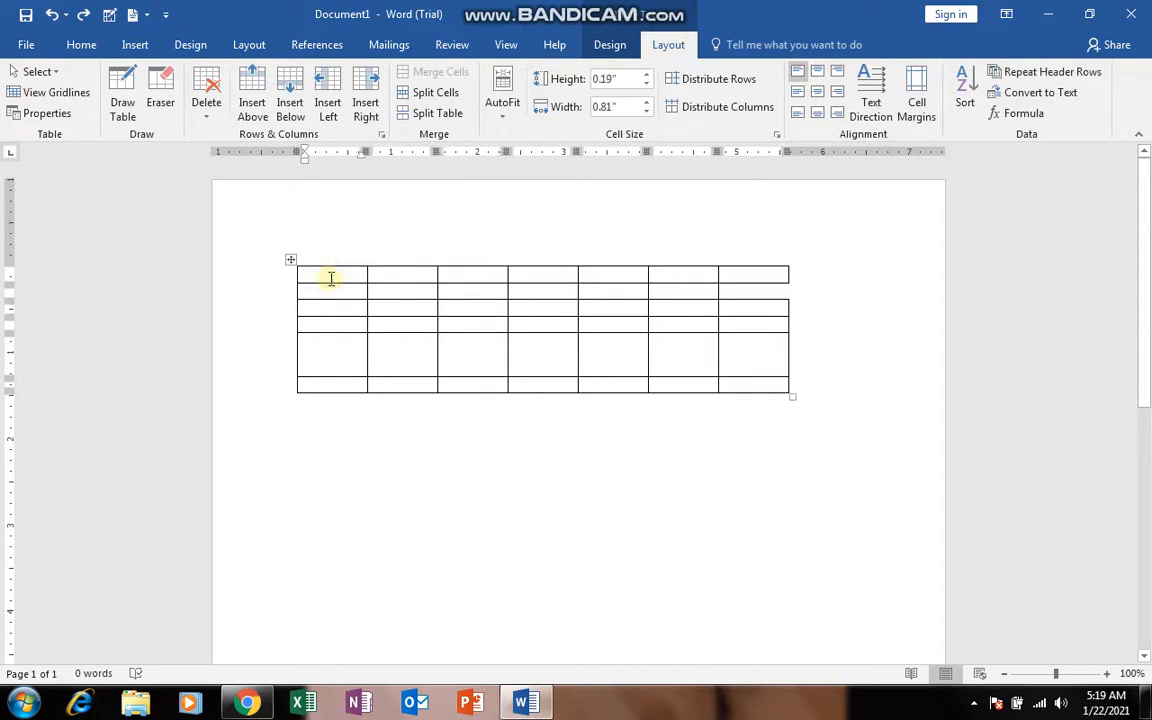
pyautogui.write('Name')
pyautogui.press('Down')
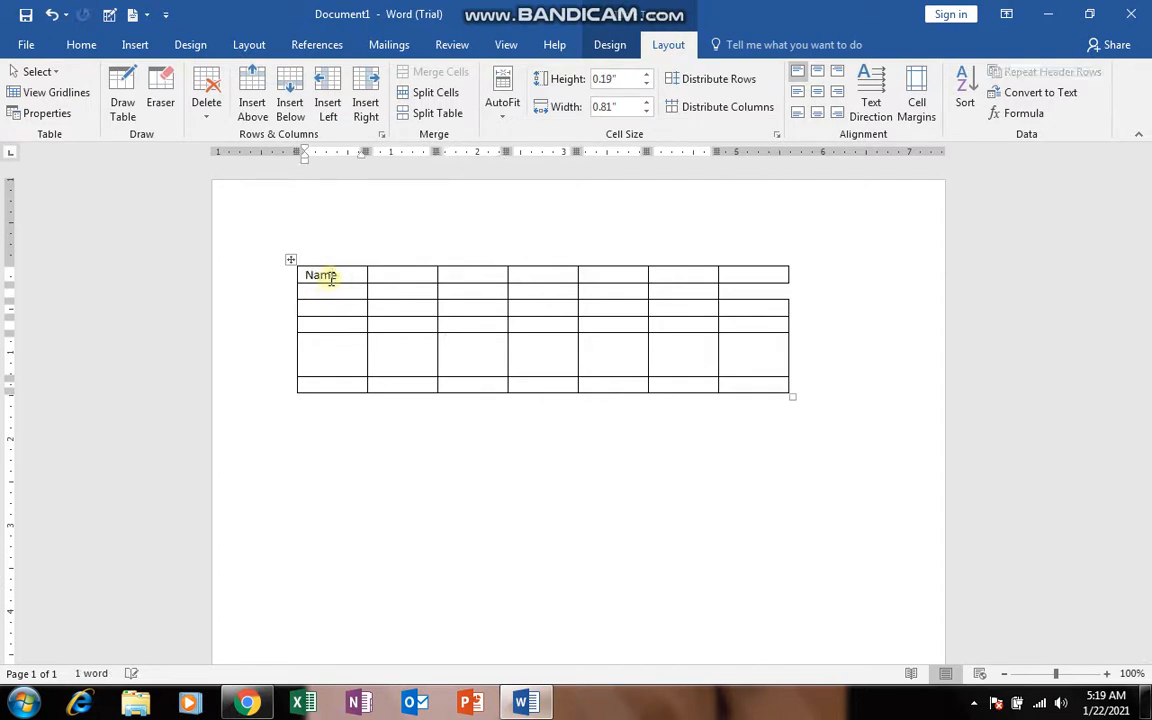
pyautogui.write('f')
pyautogui.press('Down')
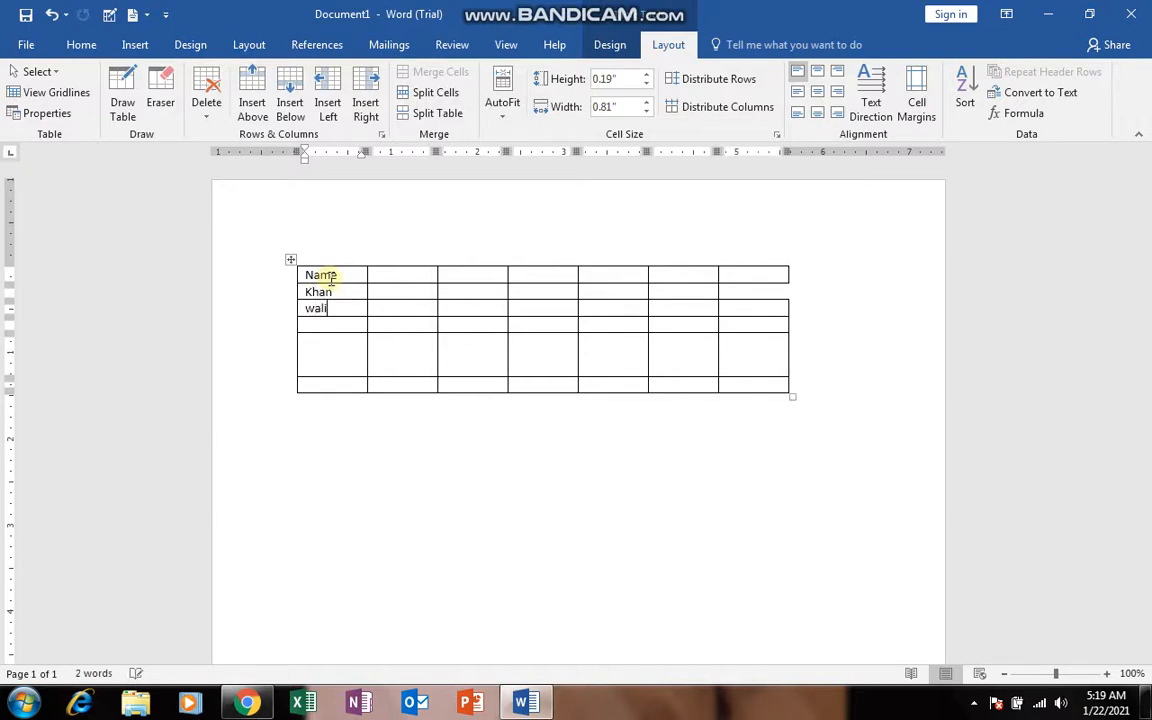
pyautogui.press('Down')
pyautogui.write('ahme')
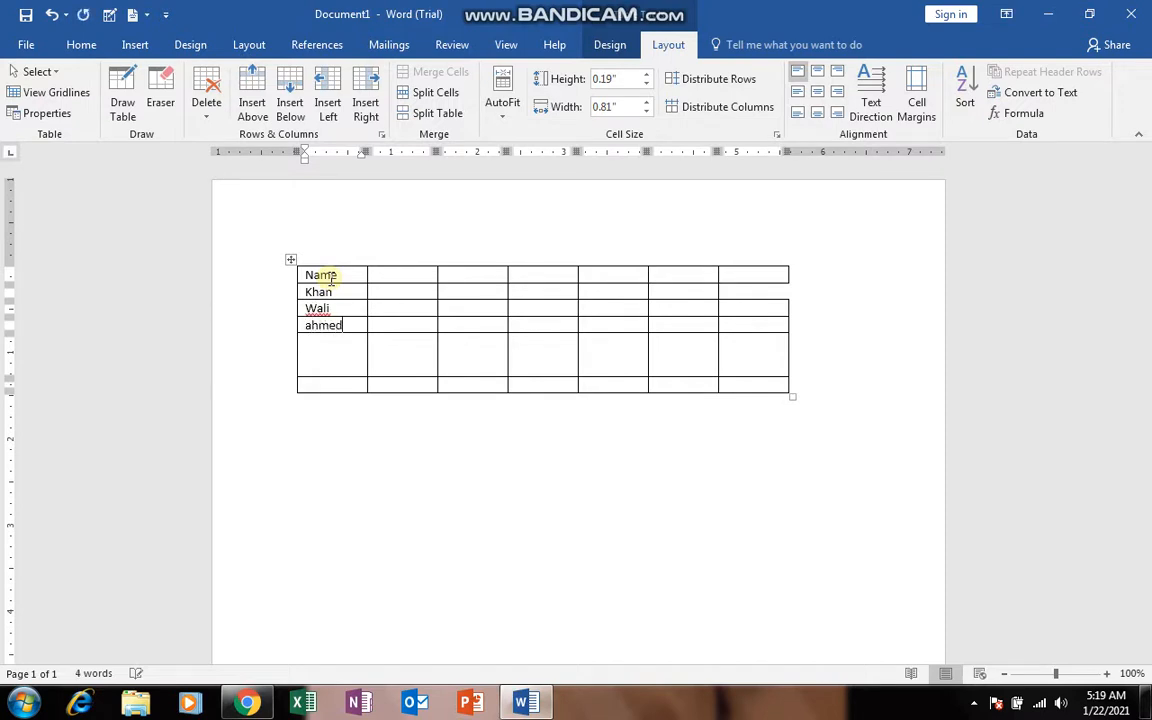
pyautogui.press('Down')
# Check how the bordered table looks in the print preview and return to the document.
pyautogui.click(331, 278)
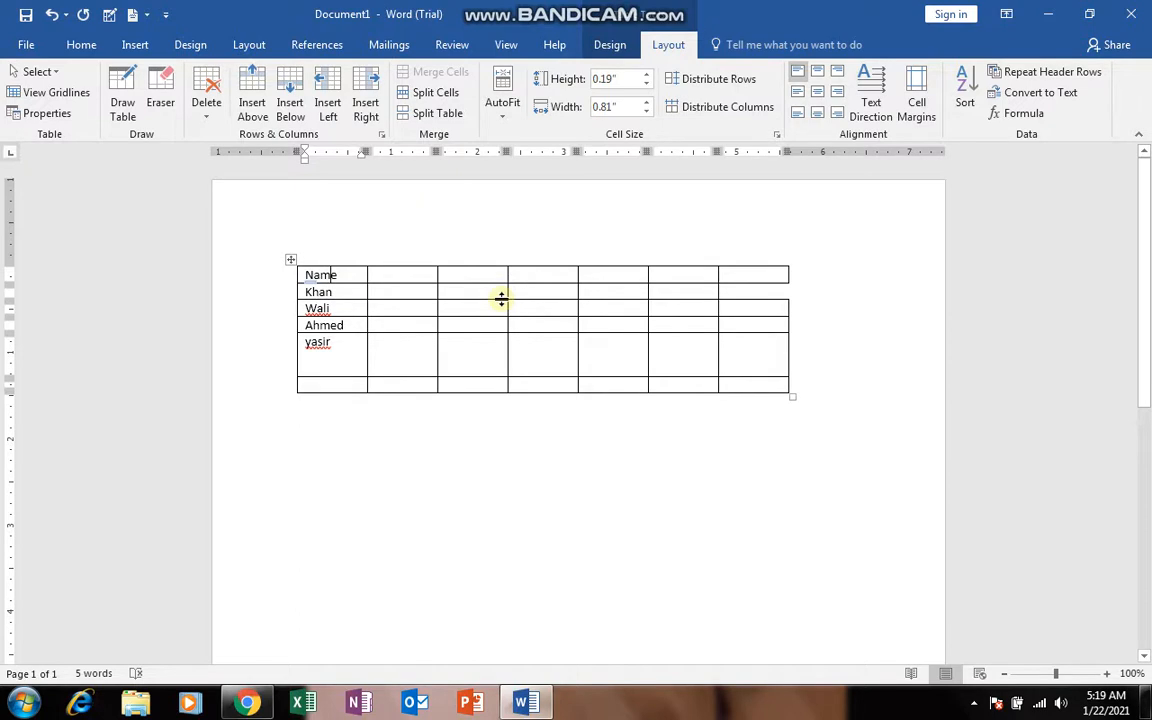
pyautogui.hotkey('ctrl', 'p')
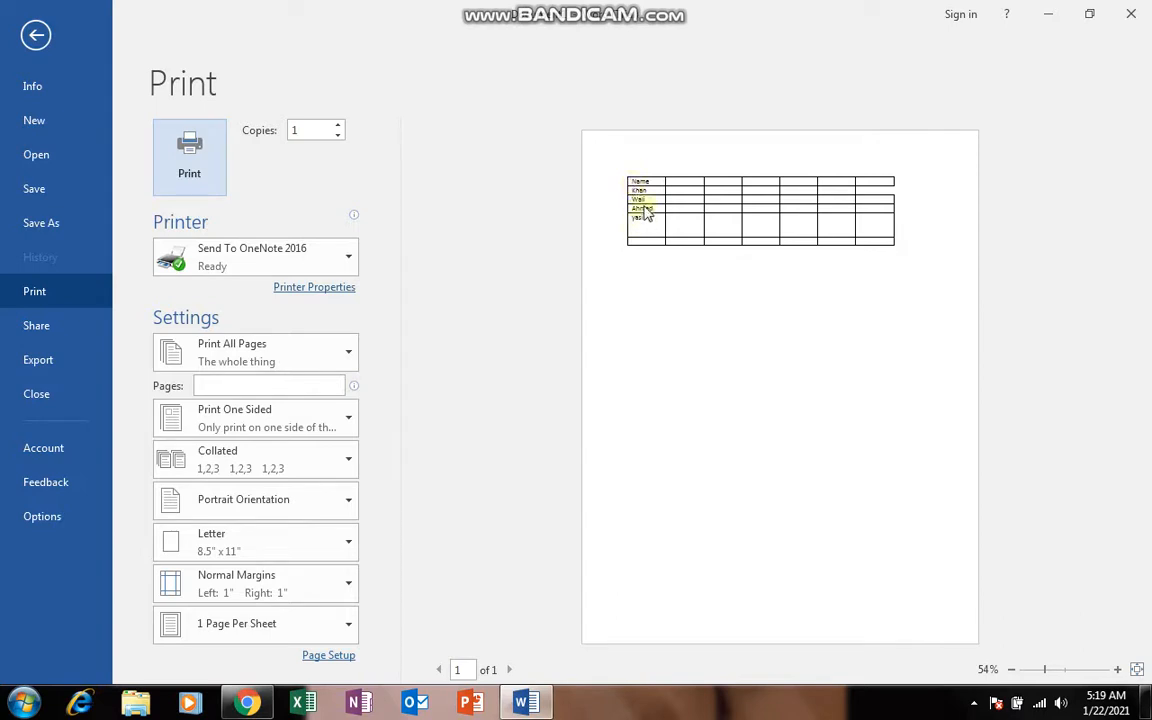
pyautogui.click(38, 36)
pyautogui.click(348, 347)
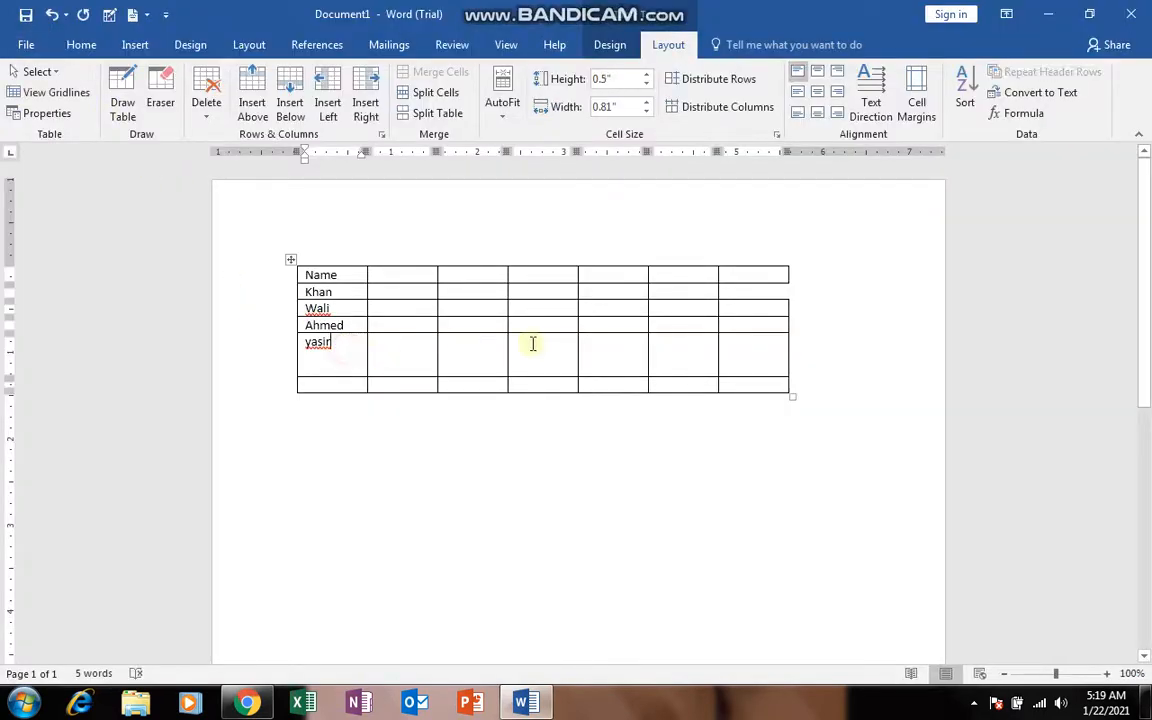
# Remove all borders from the entire table with No Border, and check it in the print preview.
pyautogui.moveTo(754, 386); pyautogui.dragTo(230, 250)
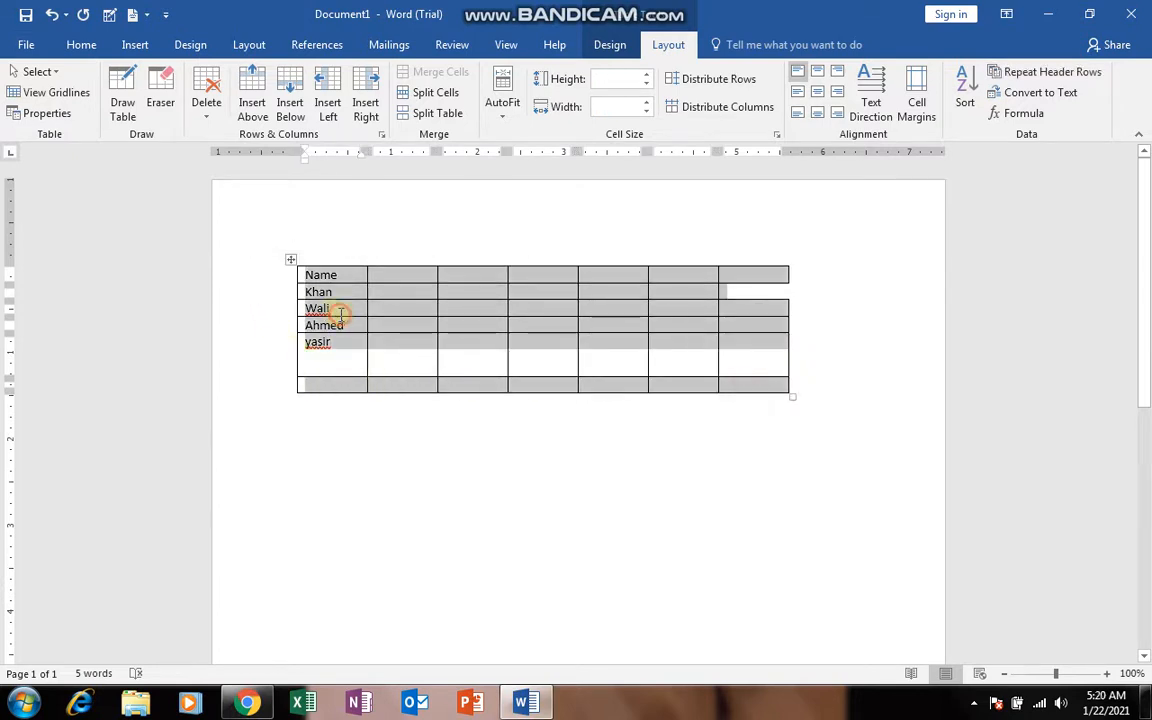
pyautogui.click(333, 309)
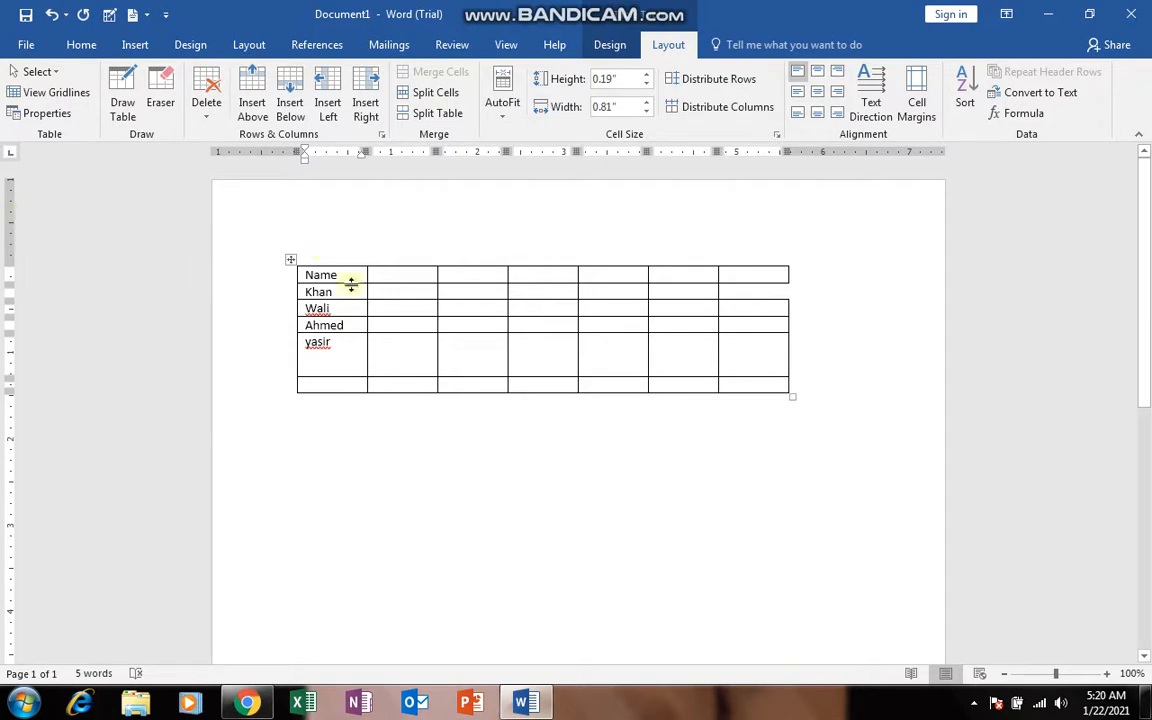
pyautogui.click(287, 257)
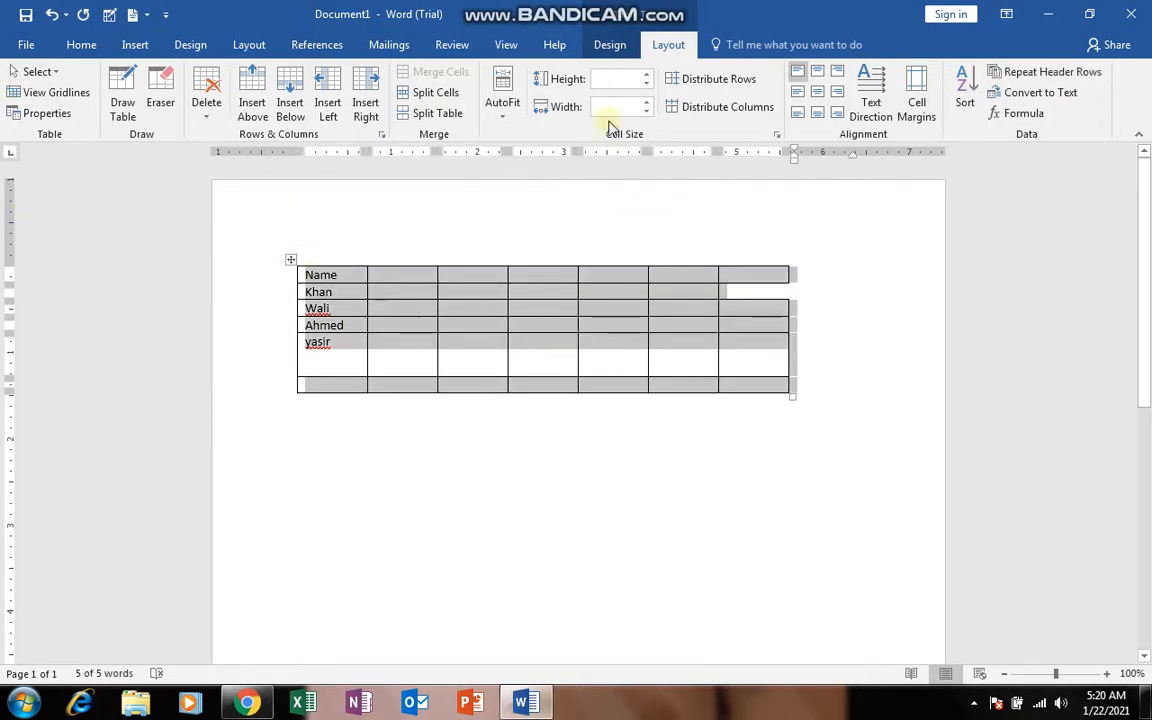
pyautogui.click(605, 45)
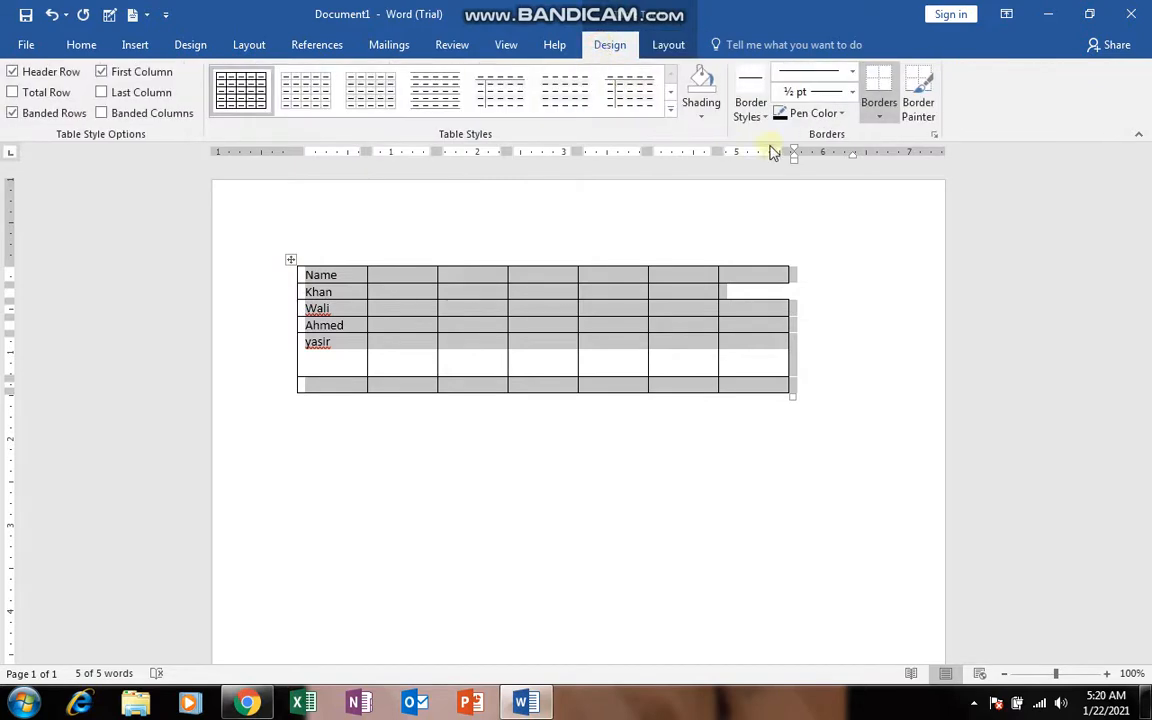
pyautogui.click(880, 118)
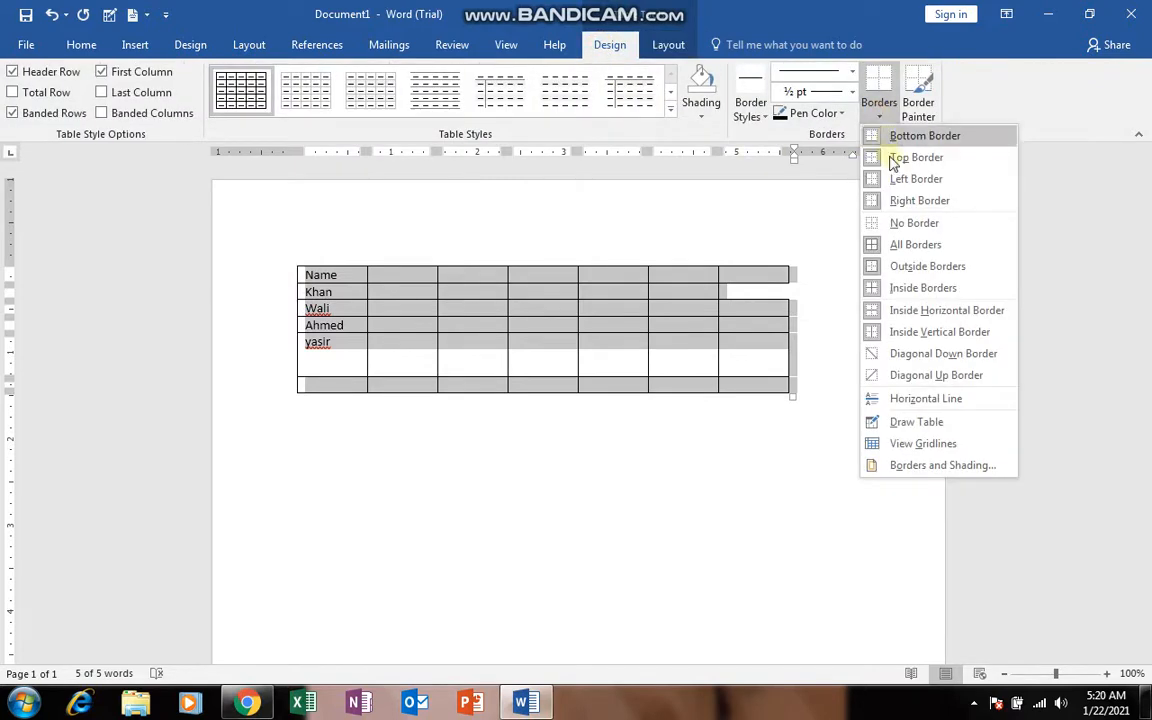
pyautogui.click(903, 230)
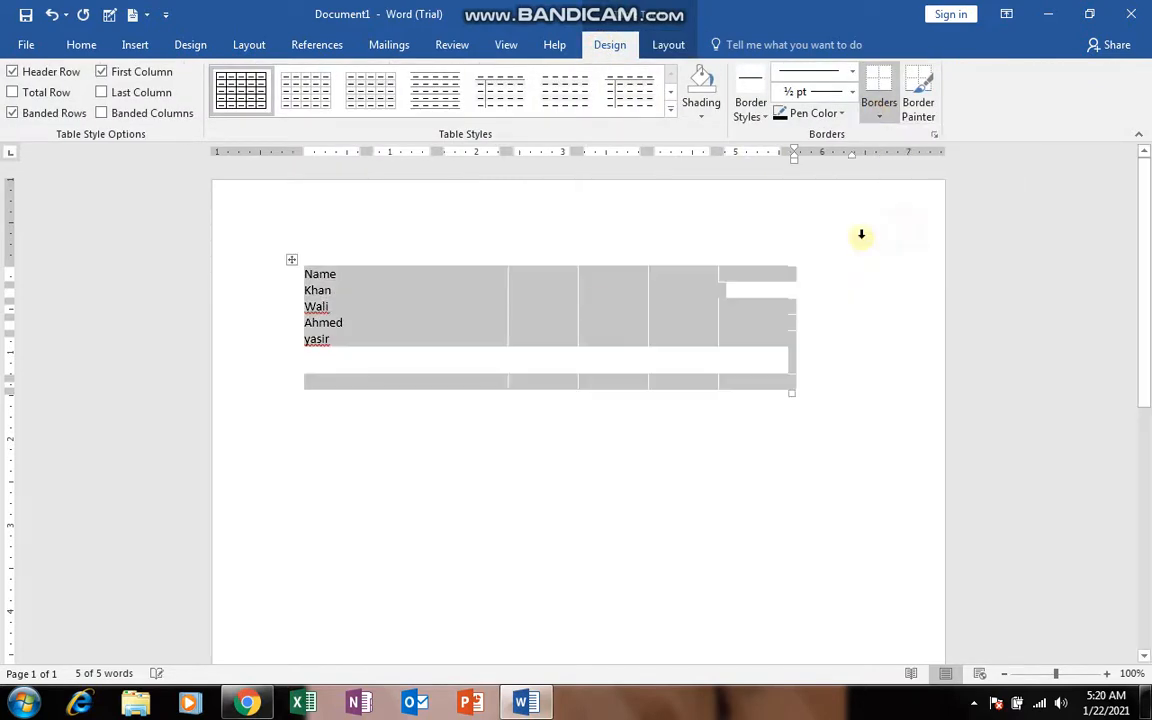
pyautogui.click(490, 321)
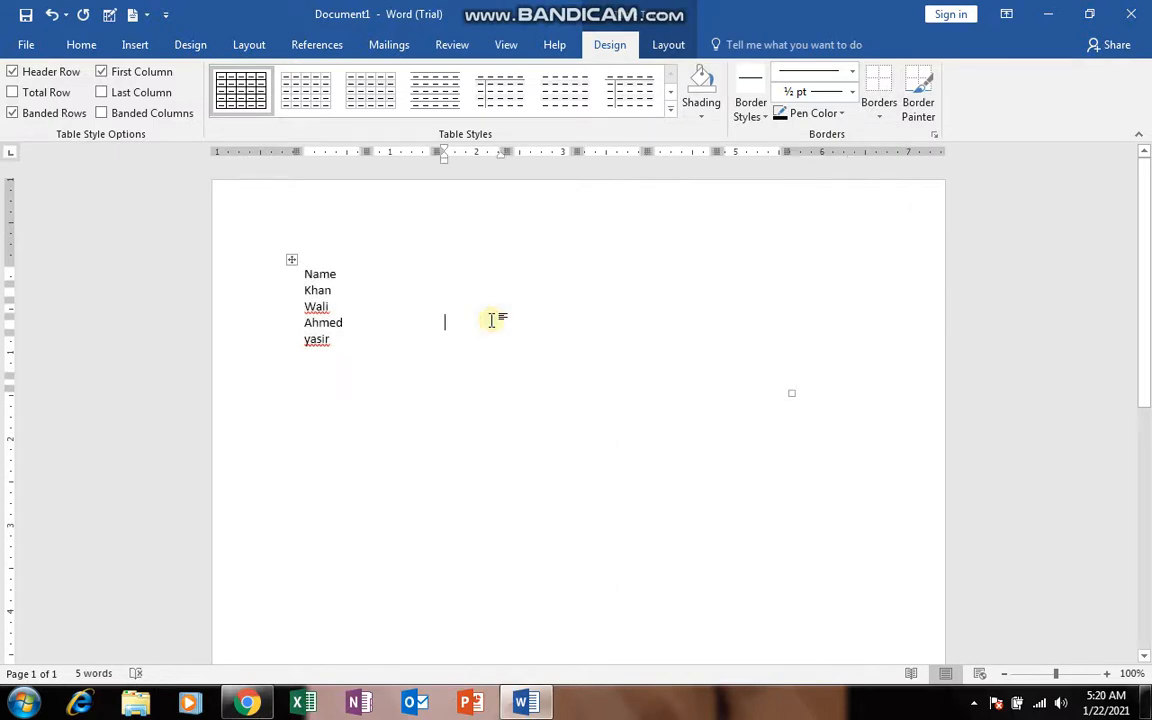
pyautogui.hotkey('ctrl', 'p')
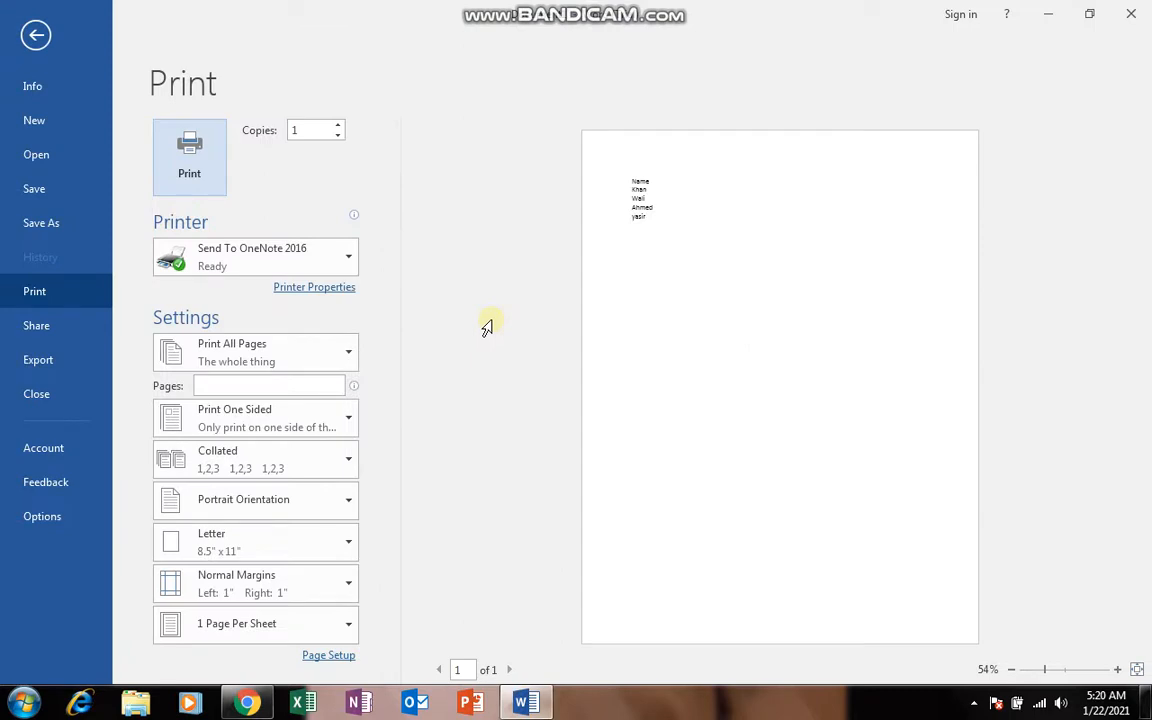
pyautogui.press('Escape')
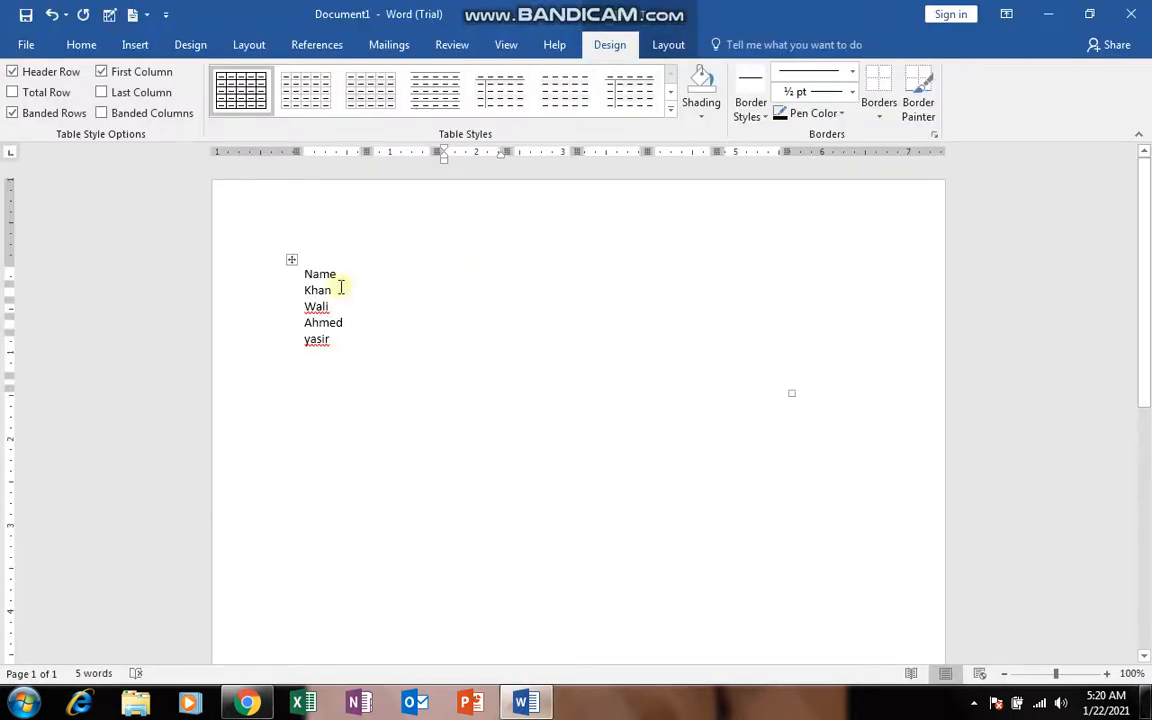
# Turn on View Gridlines for the borderless table, and check it in the print preview.
pyautogui.click(293, 259)
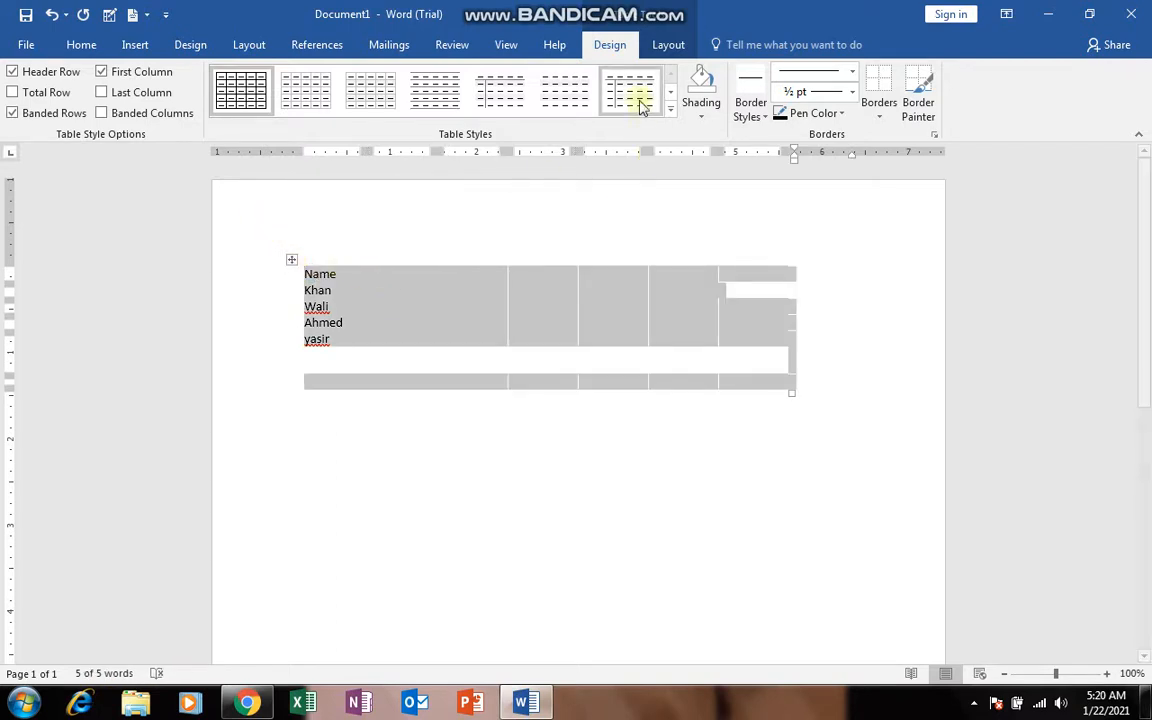
pyautogui.click(665, 44)
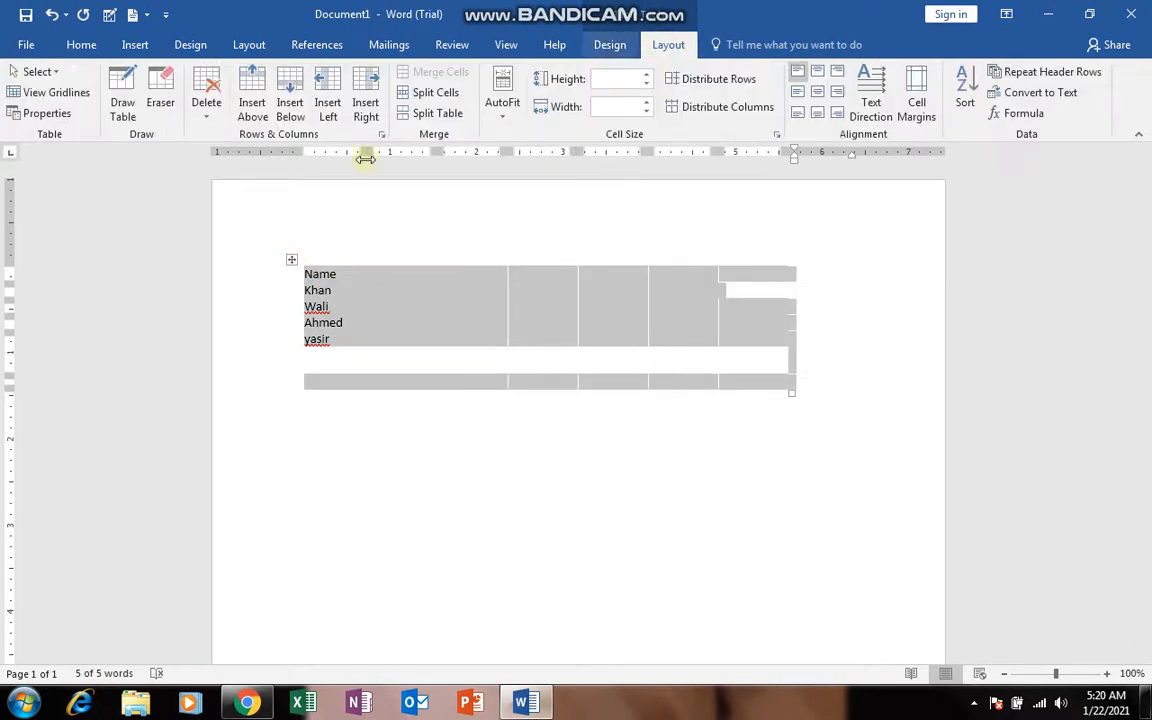
pyautogui.click(82, 95)
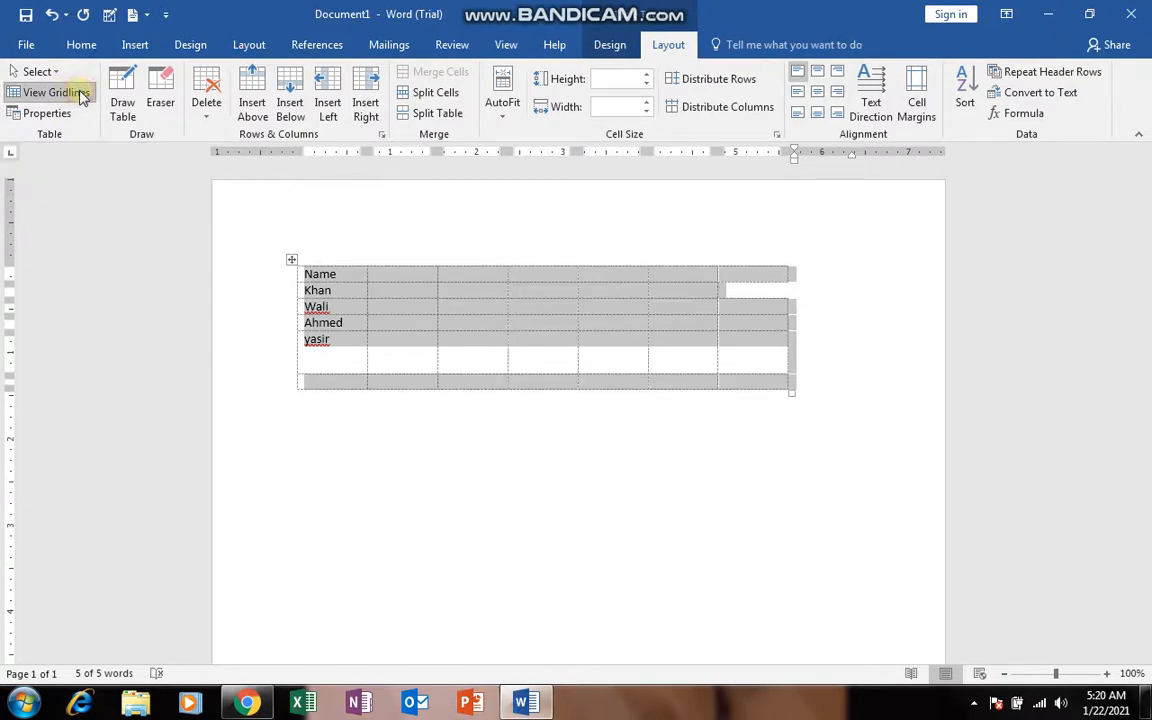
pyautogui.click(405, 330)
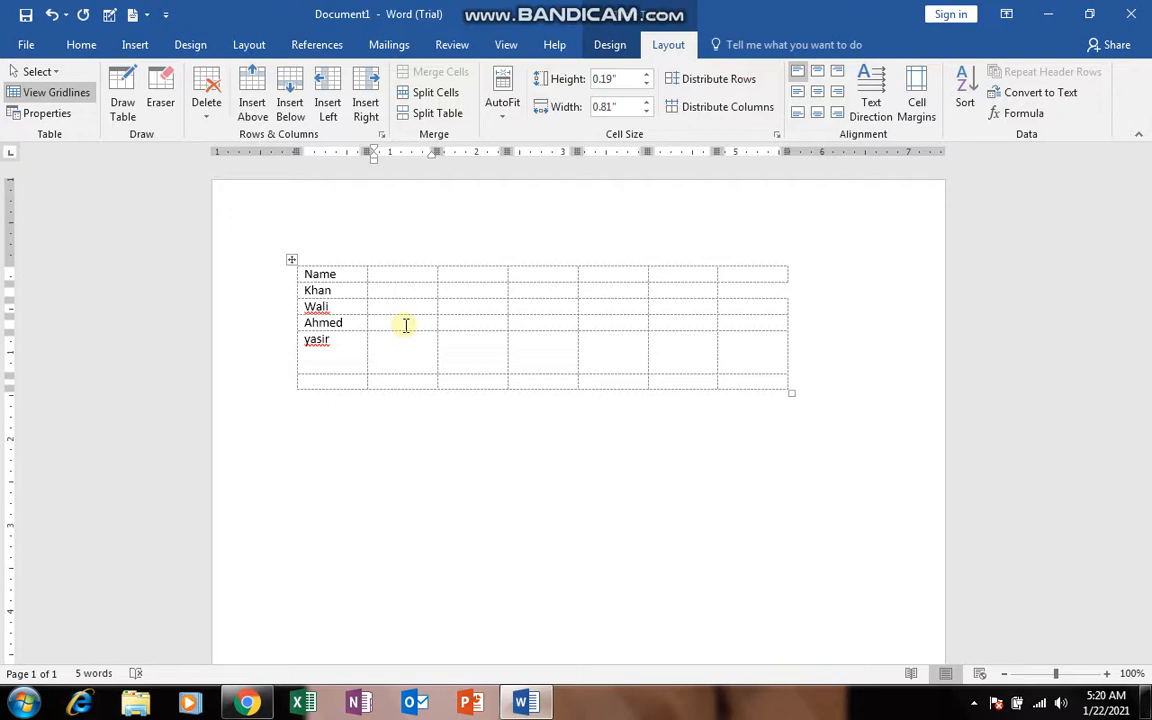
pyautogui.hotkey('ctrl', 'p')
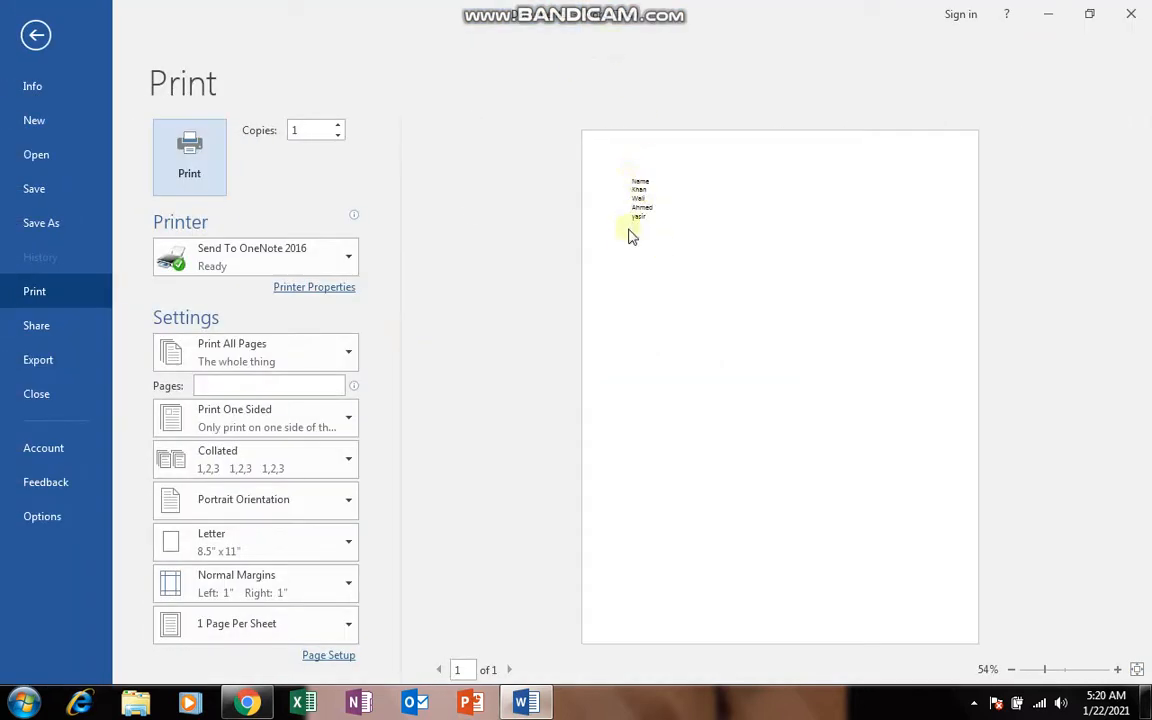
pyautogui.click(36, 35)
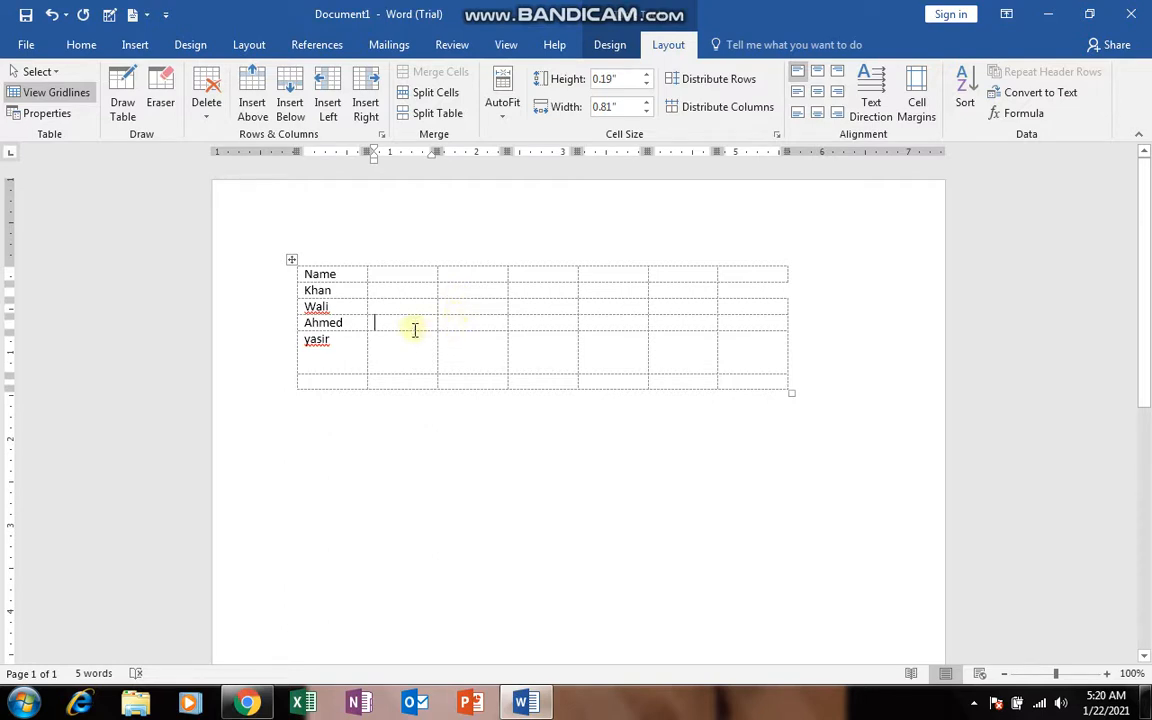
# Apply All Borders to the entire table, check it in the print preview, and clear the table selection.
pyautogui.click(292, 260)
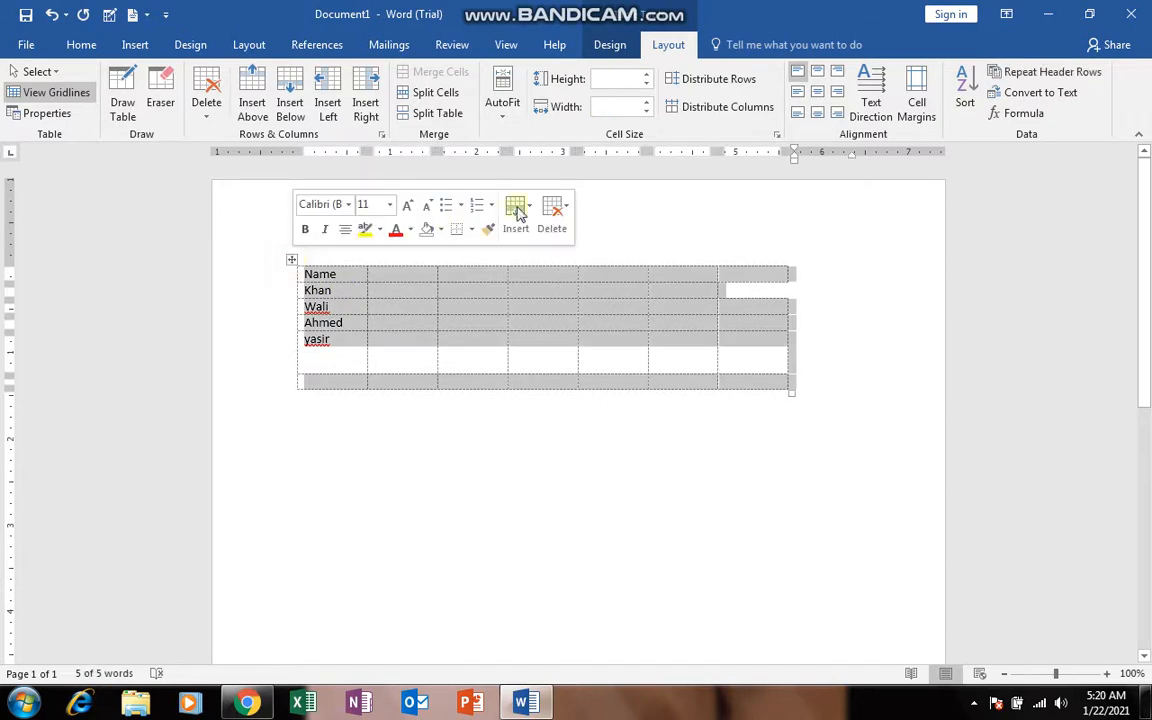
pyautogui.click(606, 46)
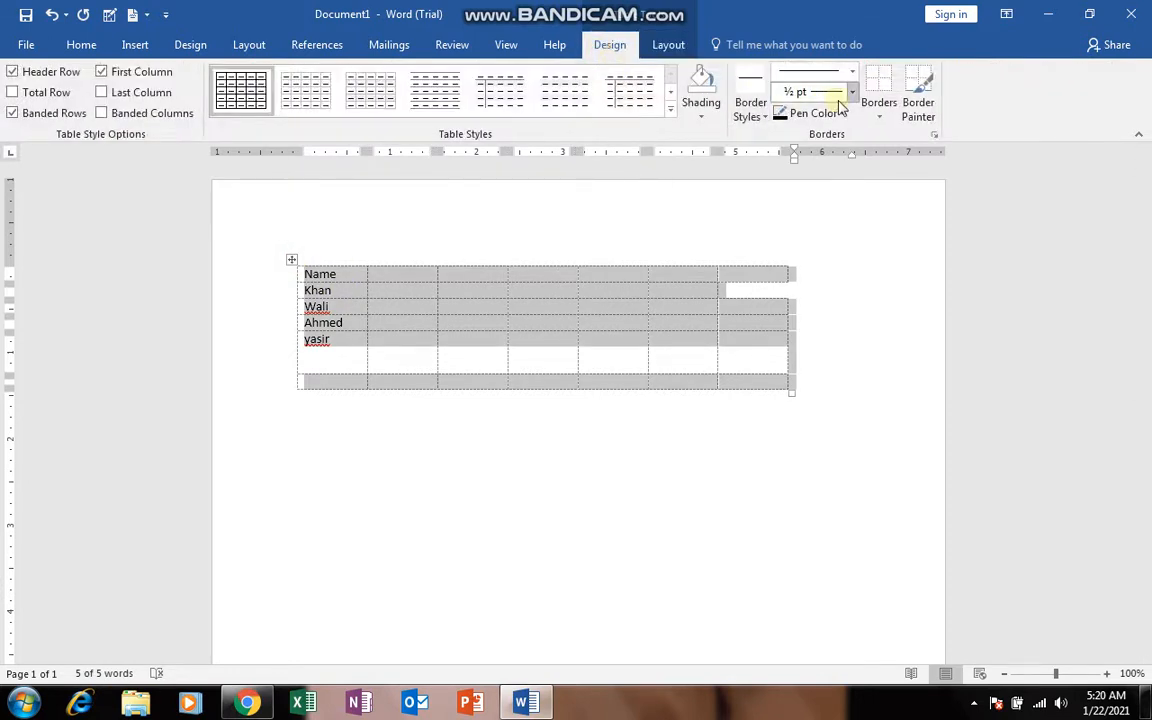
pyautogui.click(876, 113)
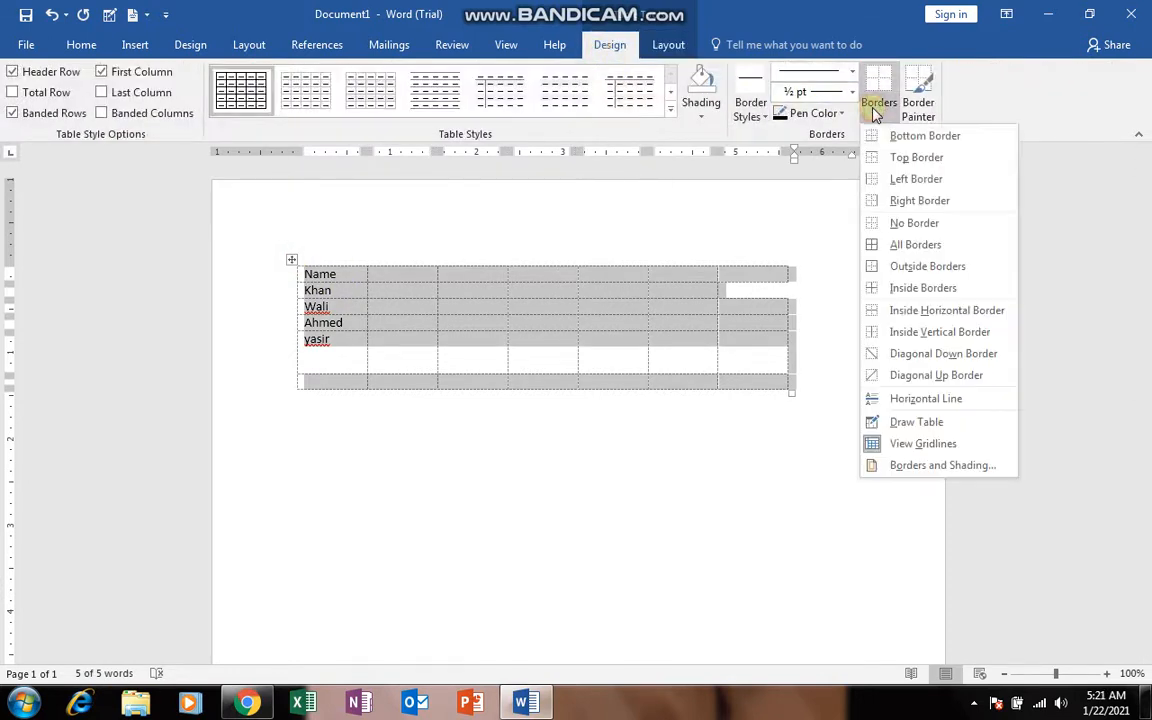
pyautogui.click(900, 247)
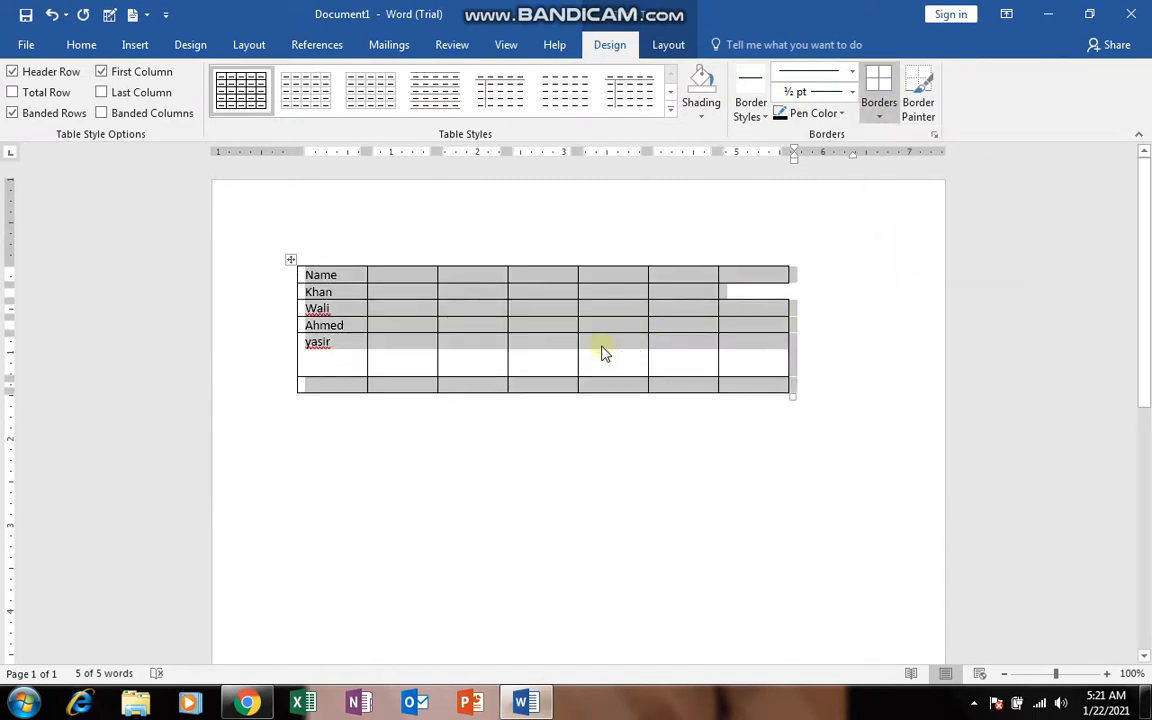
pyautogui.hotkey('ctrl', 'p')
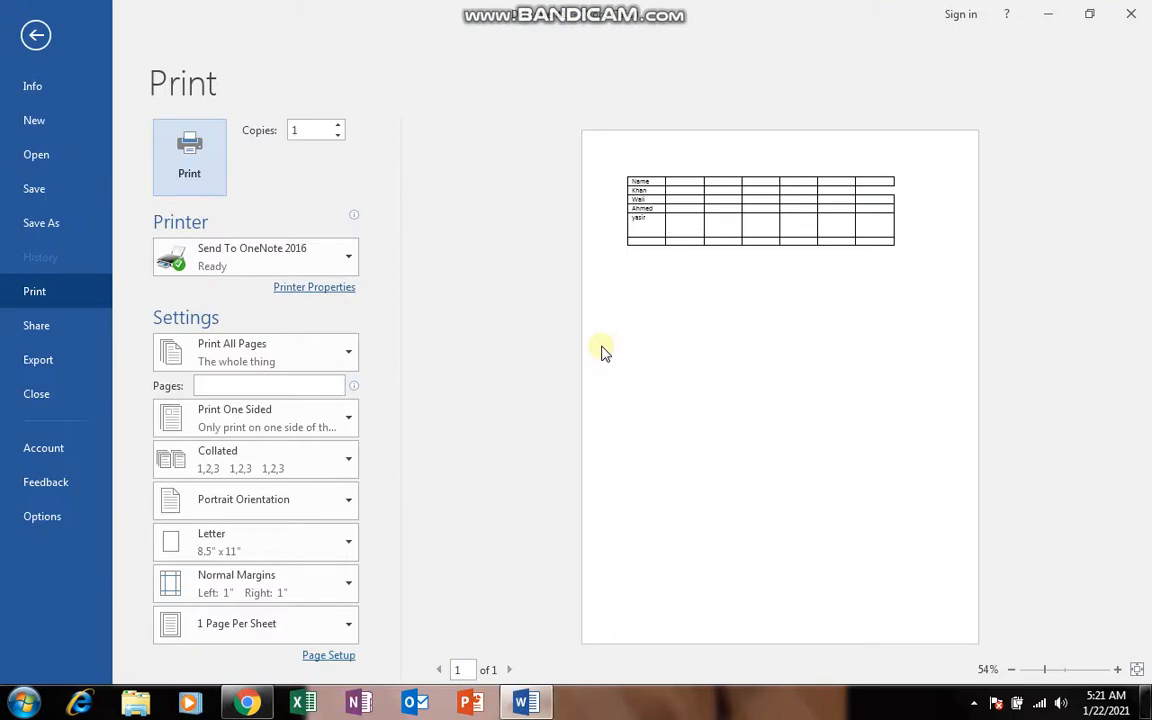
pyautogui.press('Escape')
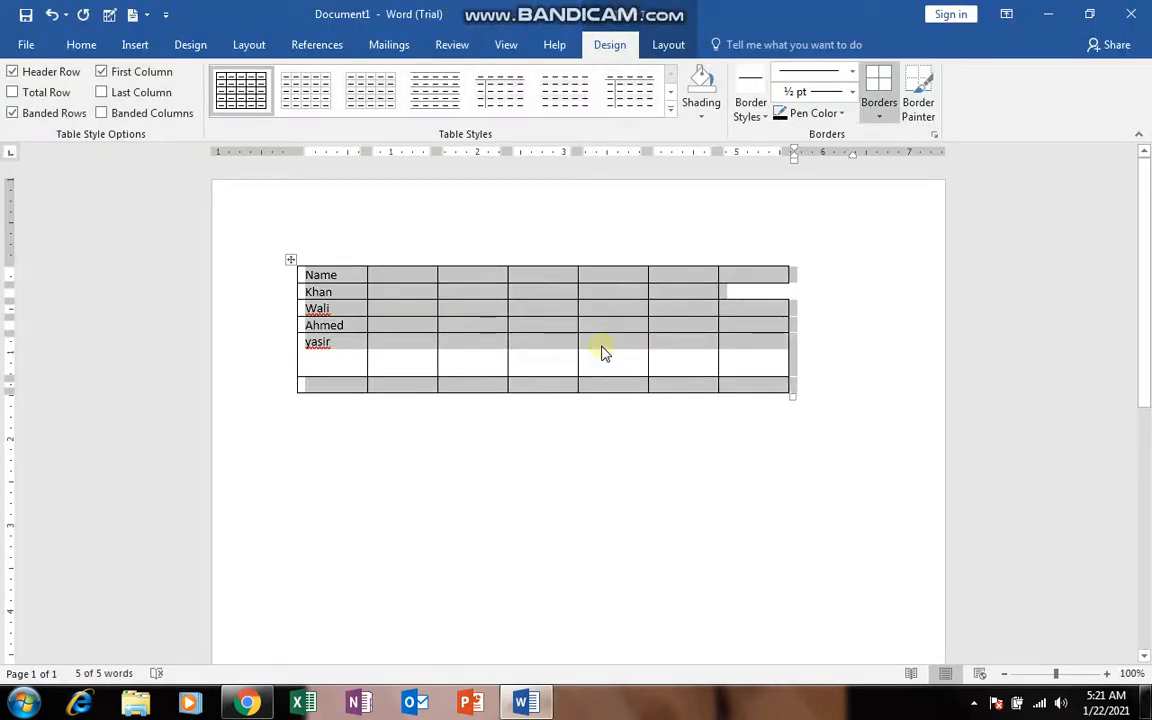
pyautogui.click(668, 44)
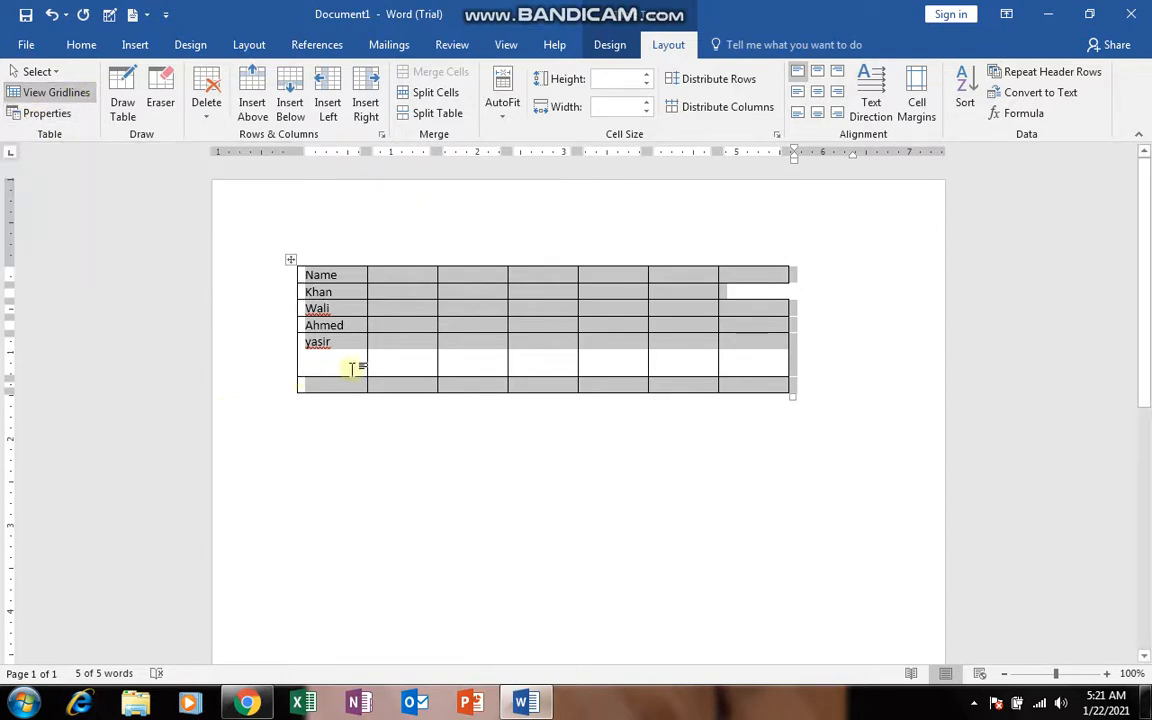
pyautogui.click(465, 372)
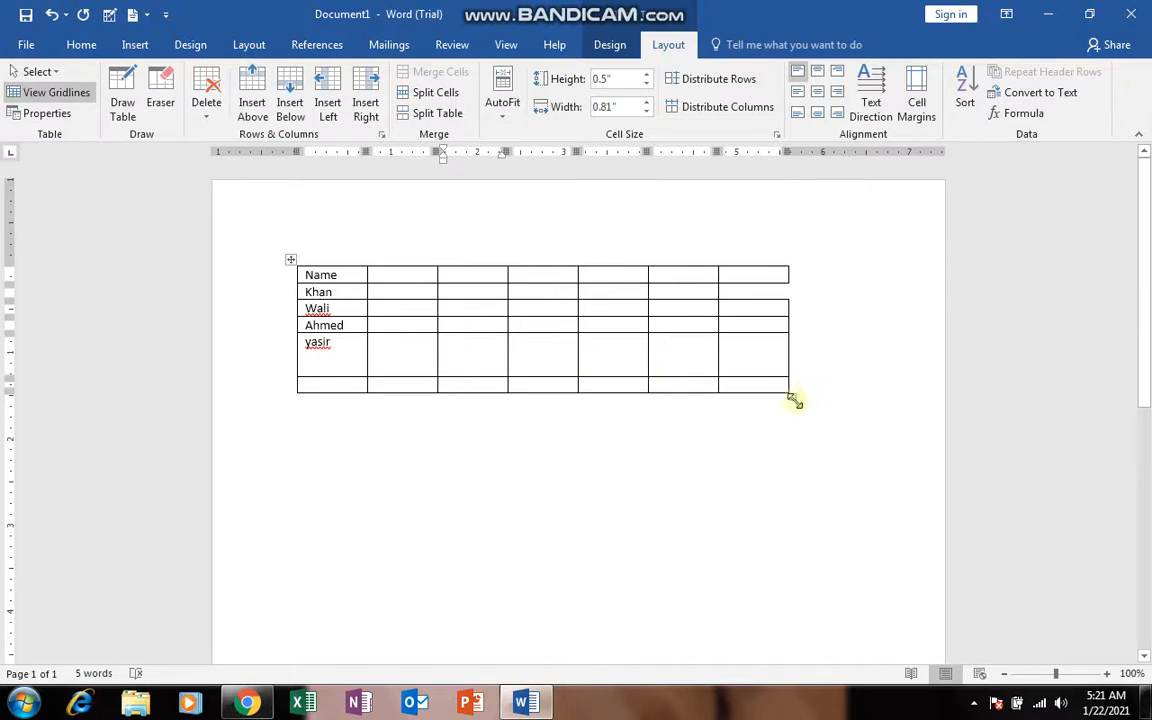
# Shrink the table to about 3.2 inches wide and center it on the page through its table properties.
pyautogui.moveTo(793, 398); pyautogui.dragTo(556, 399)
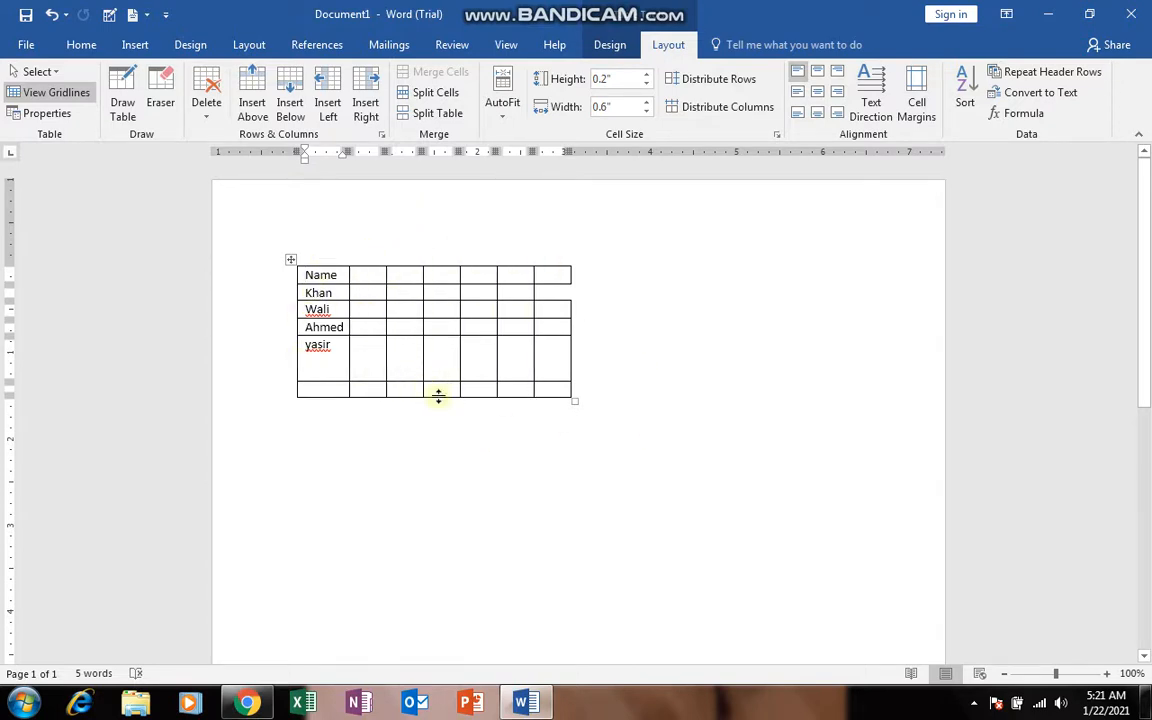
pyautogui.click(51, 114)
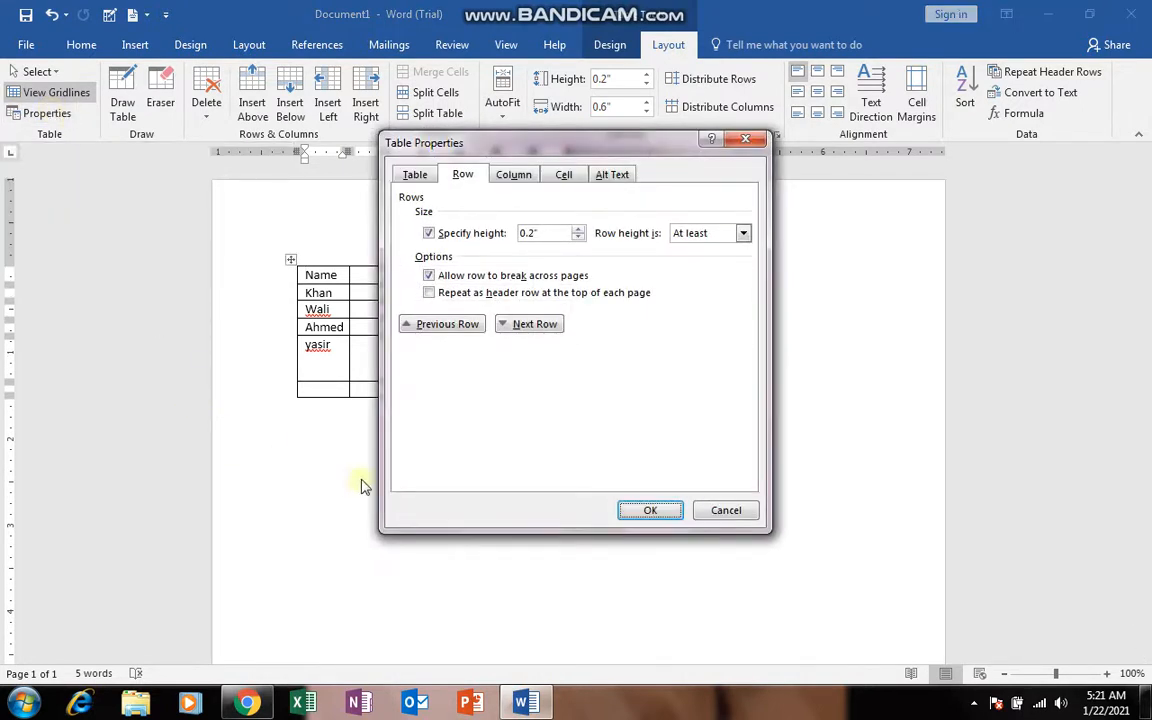
pyautogui.click(726, 511)
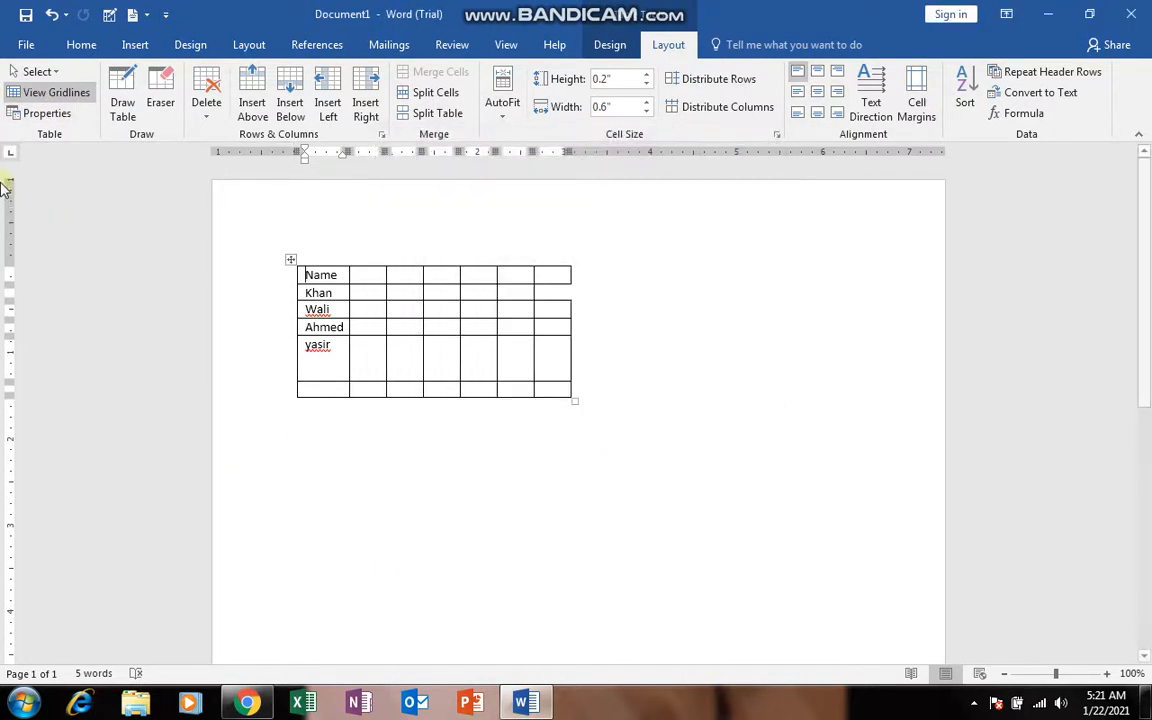
pyautogui.click(290, 260)
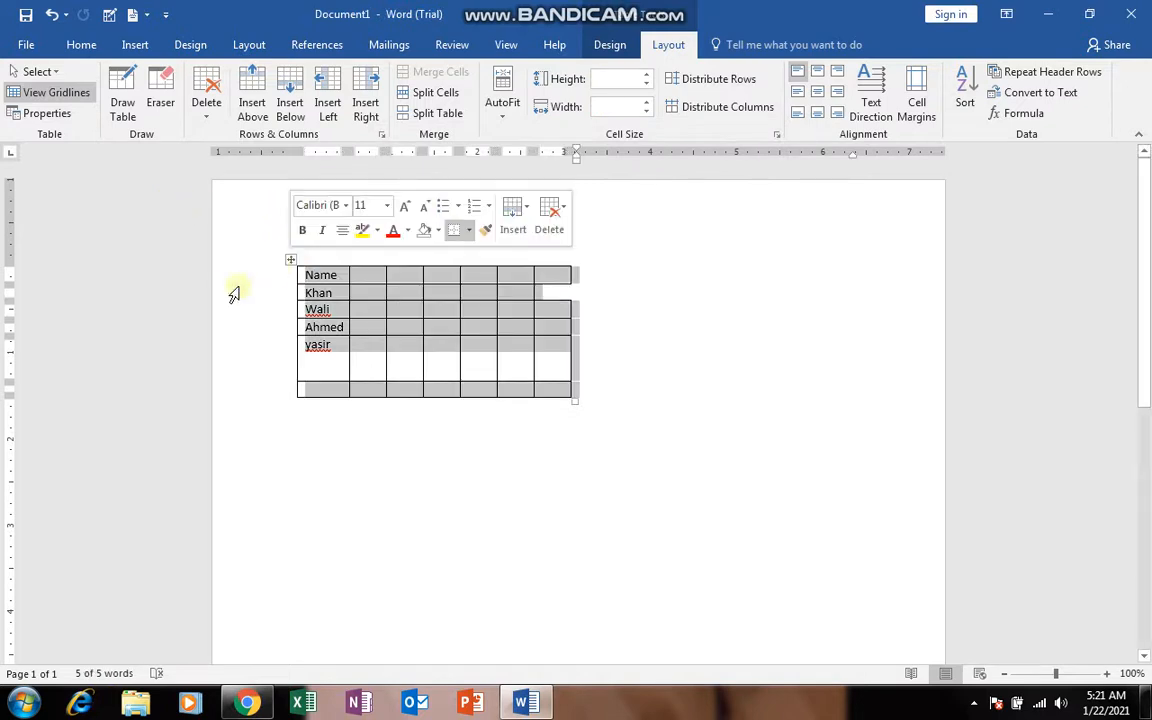
pyautogui.click(24, 118)
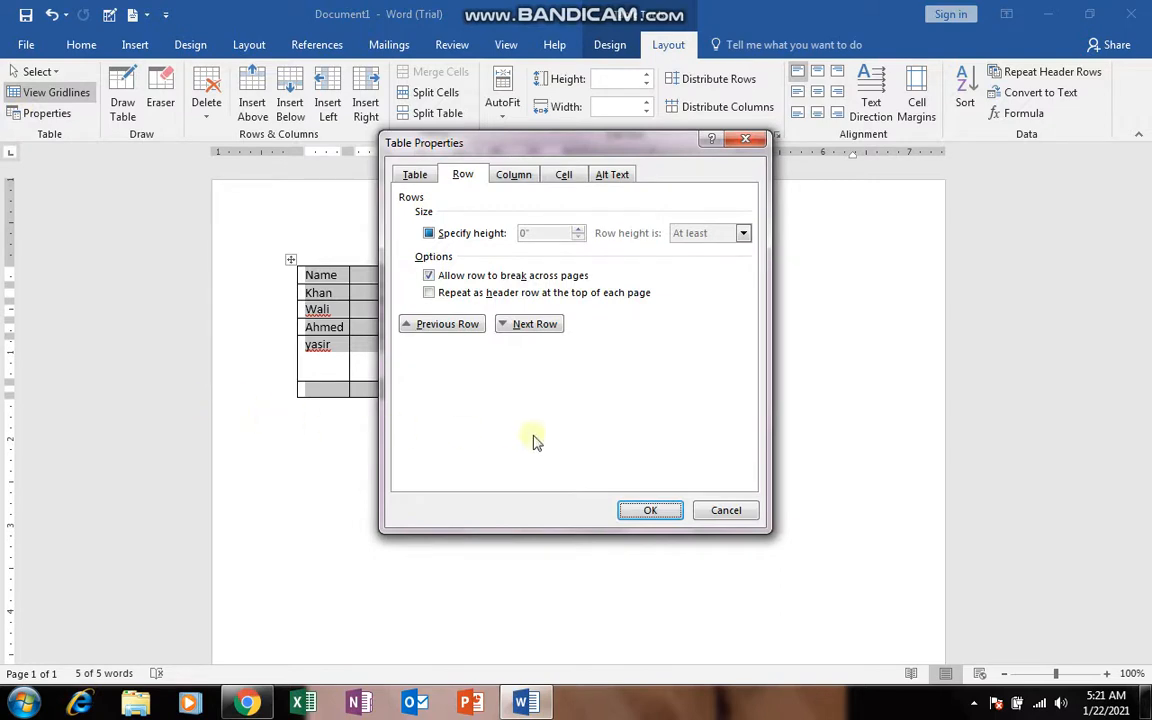
pyautogui.click(412, 174)
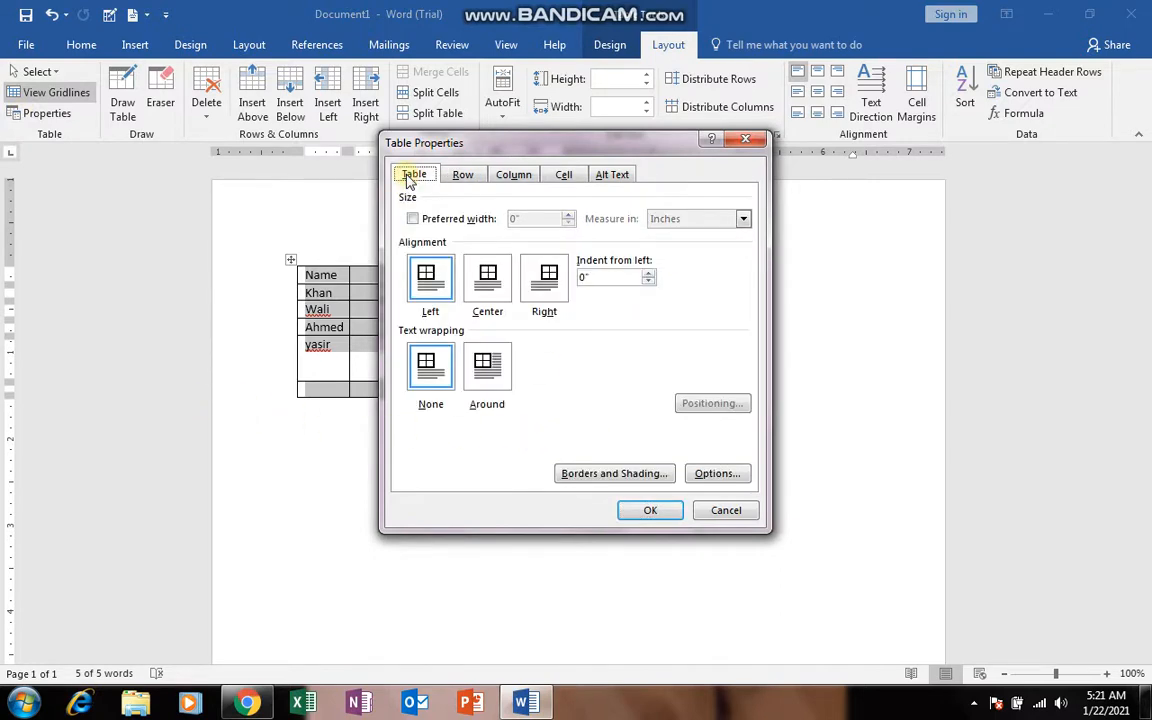
pyautogui.click(503, 291)
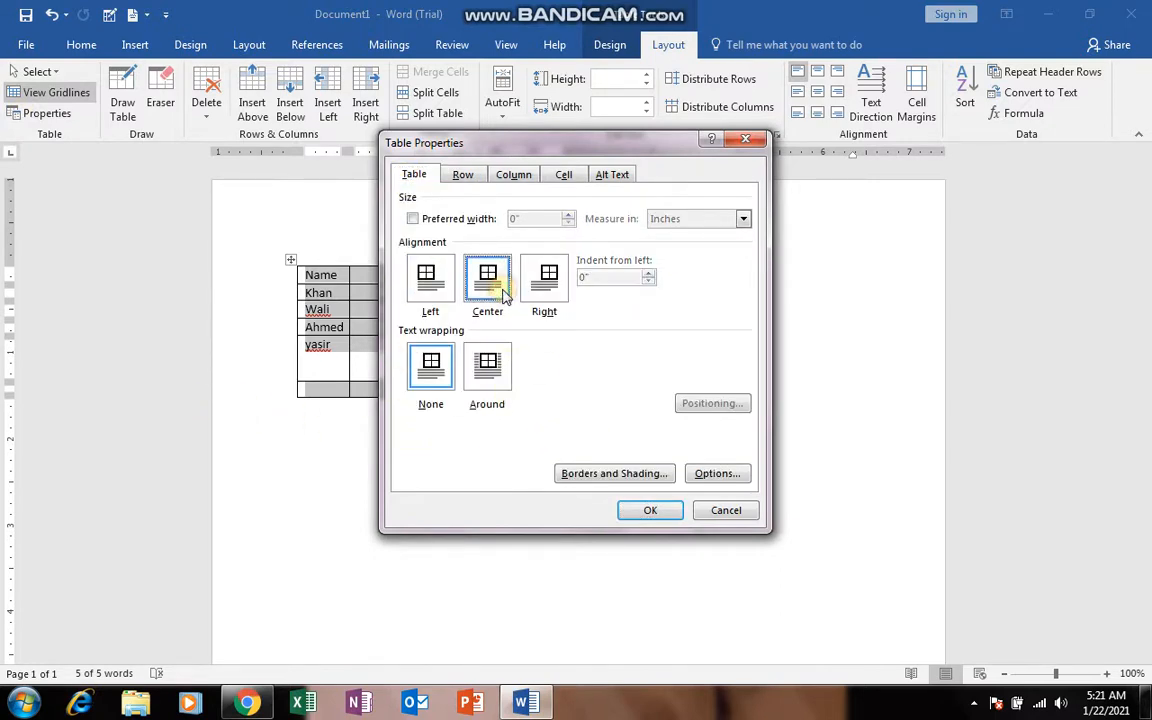
pyautogui.click(645, 511)
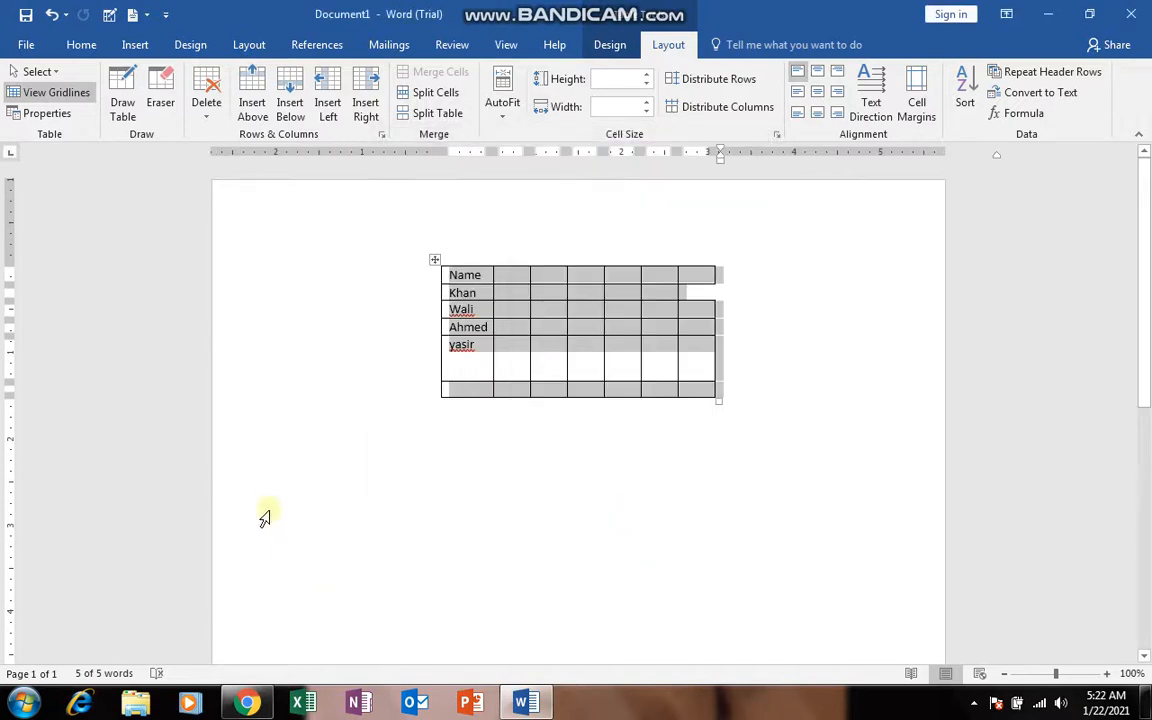
# Change the whole table's alignment on the page to Right in its table properties.
pyautogui.click(47, 113)
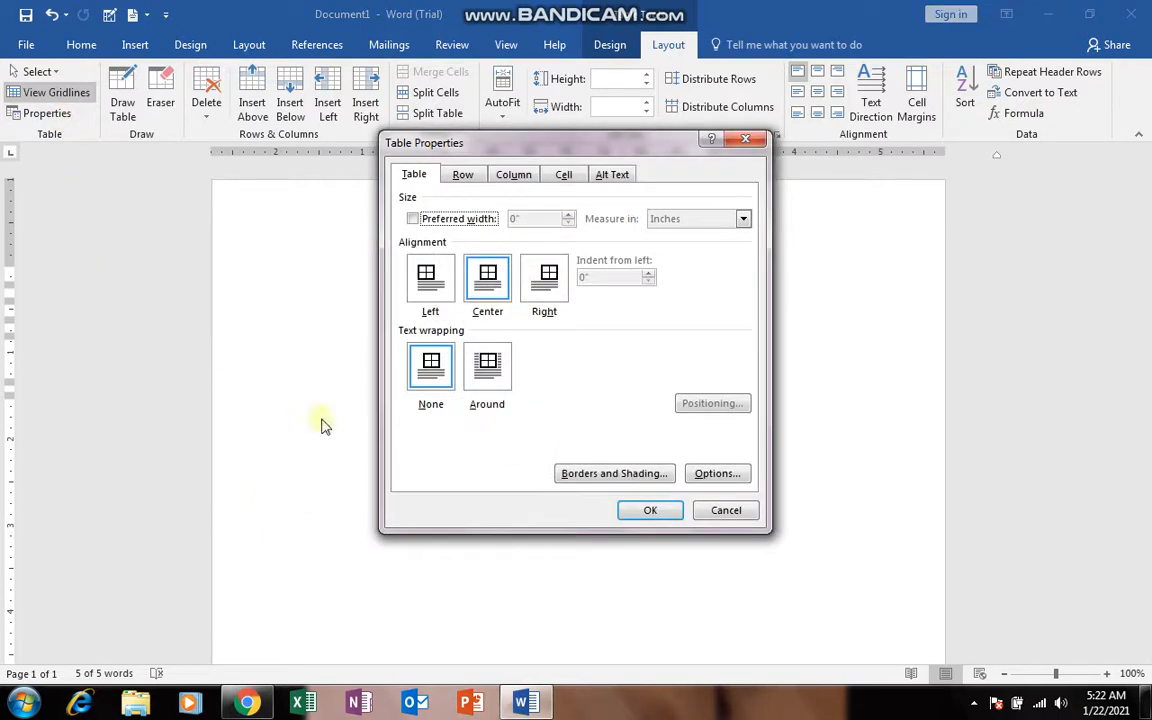
pyautogui.click(540, 290)
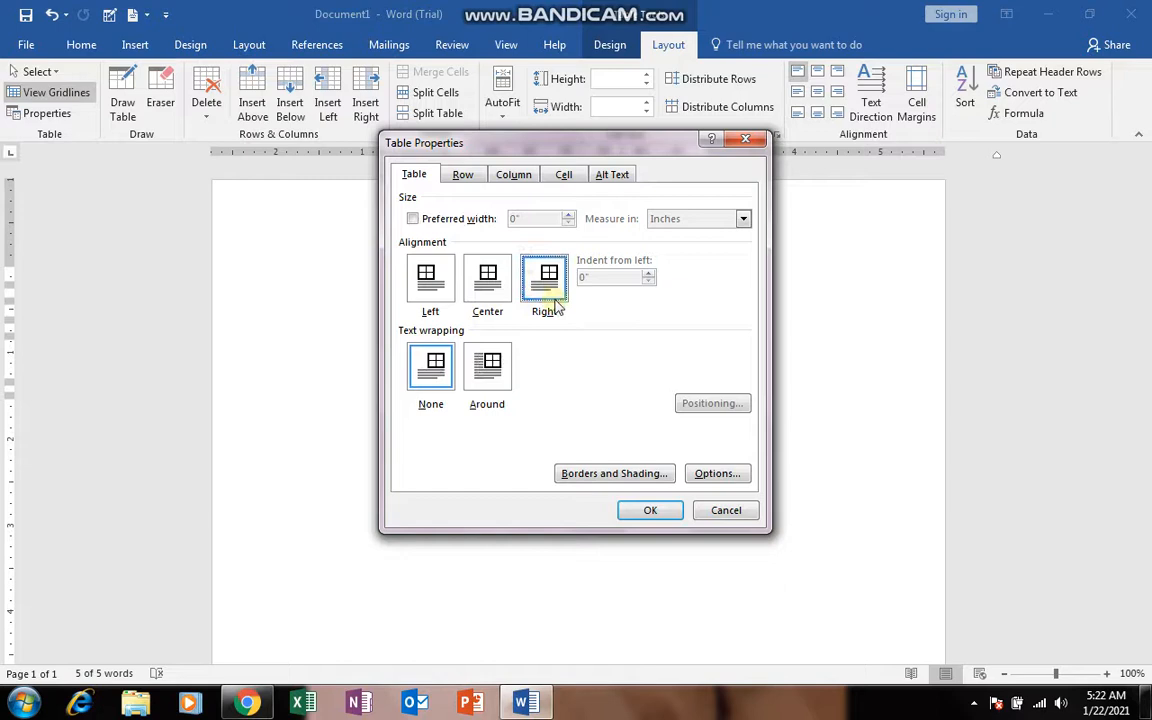
pyautogui.click(651, 511)
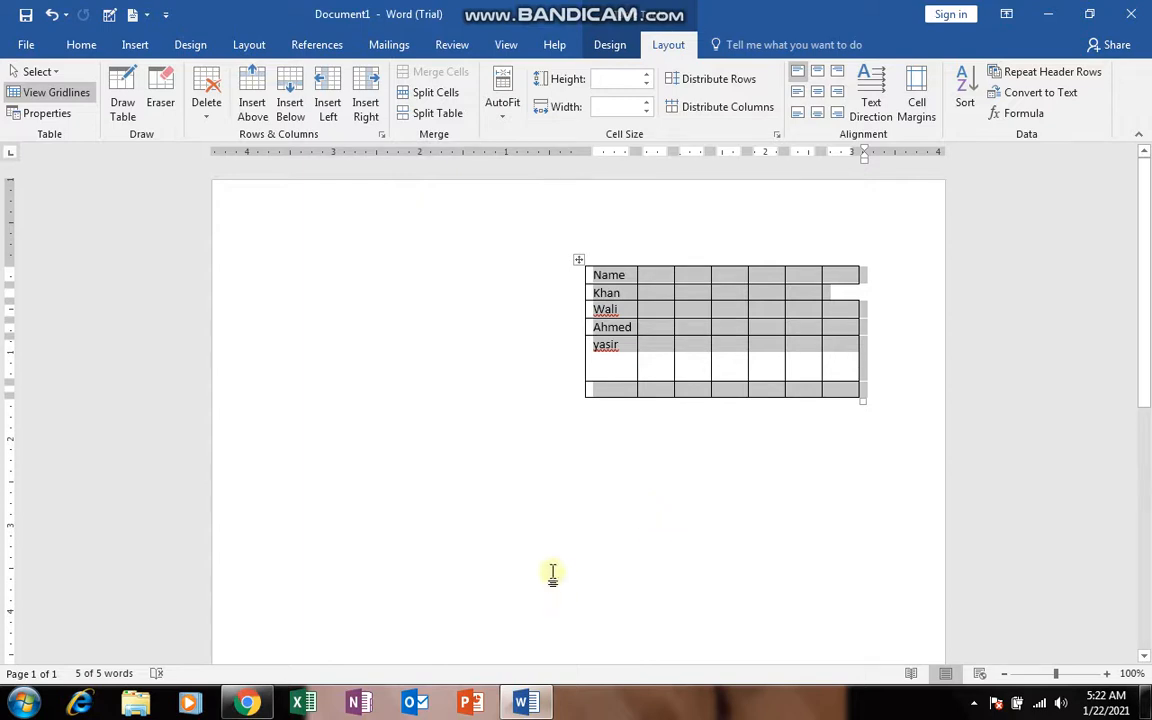
# Draw a new single-cell table about 2.76 inches wide and 1.34 inches high below the existing table.
pyautogui.click(118, 106)
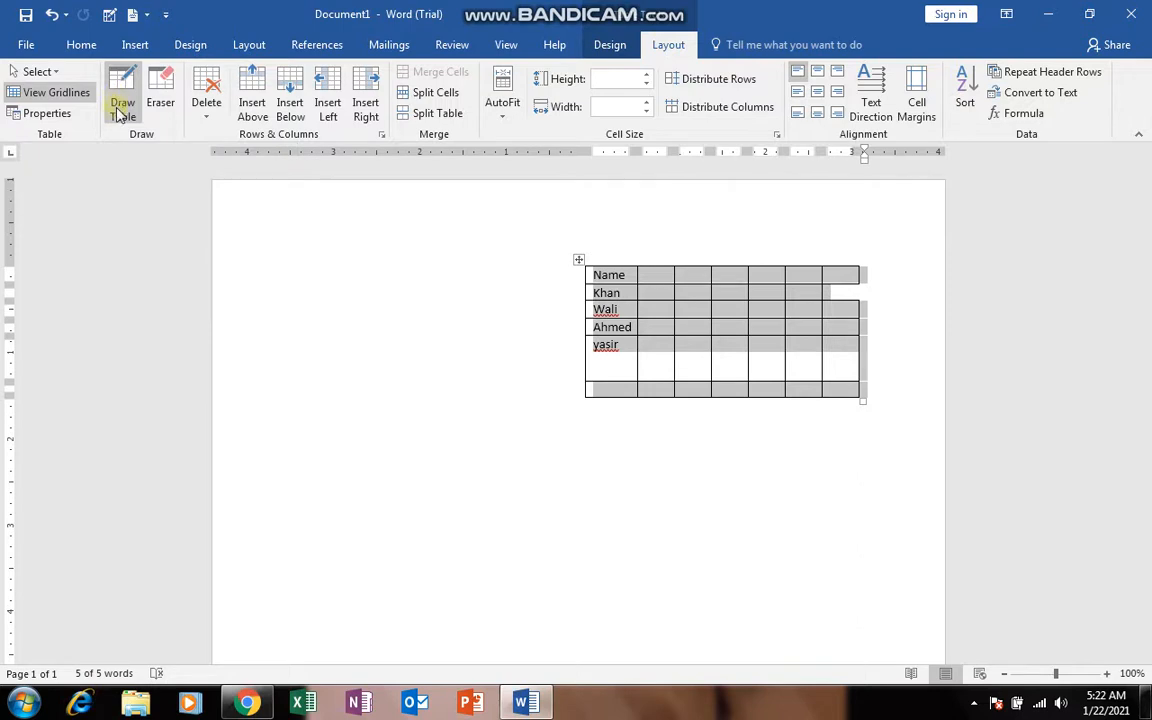
pyautogui.click(120, 106)
pyautogui.scroll(-3, 321, 505)
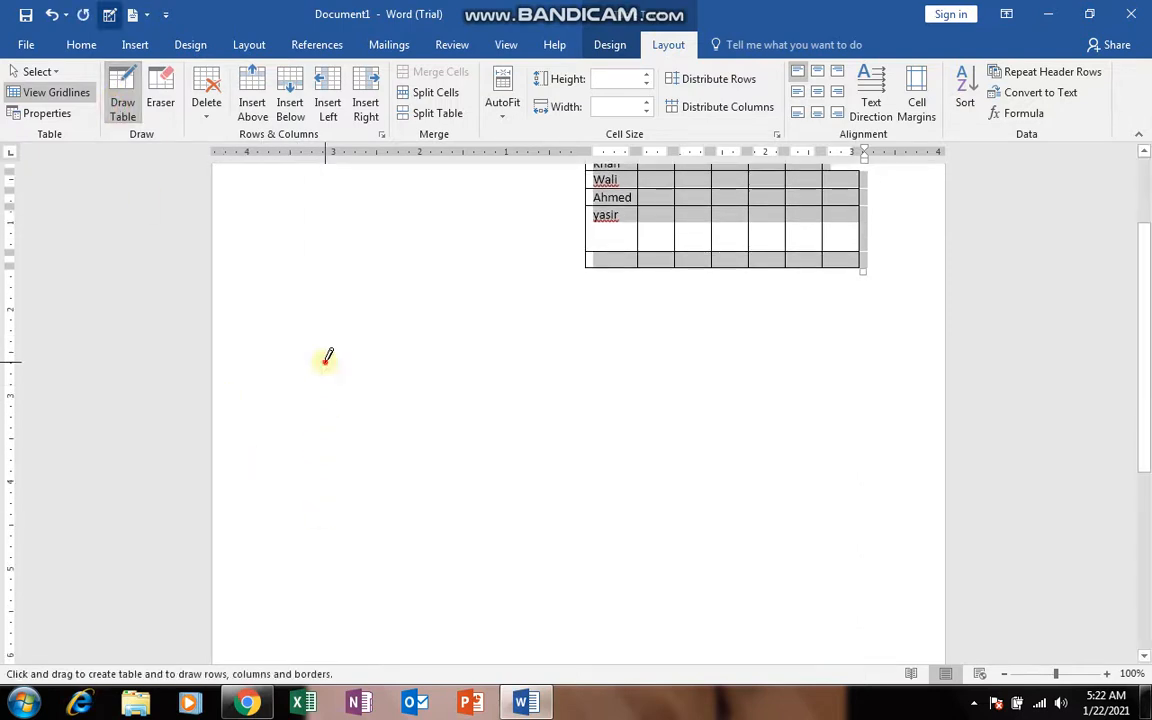
pyautogui.moveTo(326, 358); pyautogui.dragTo(563, 478)
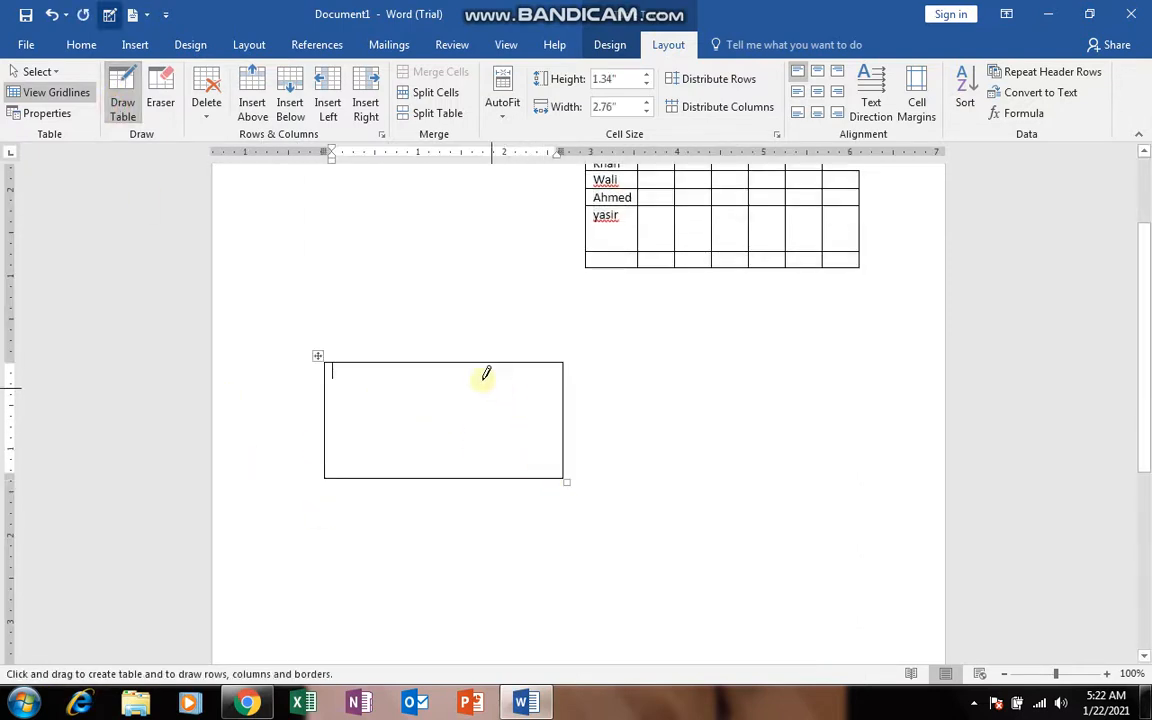
# Divide the drawn table into uneven columns and rows with hand-drawn lines, and leave Draw Table mode.
pyautogui.moveTo(469, 366); pyautogui.dragTo(468, 475)
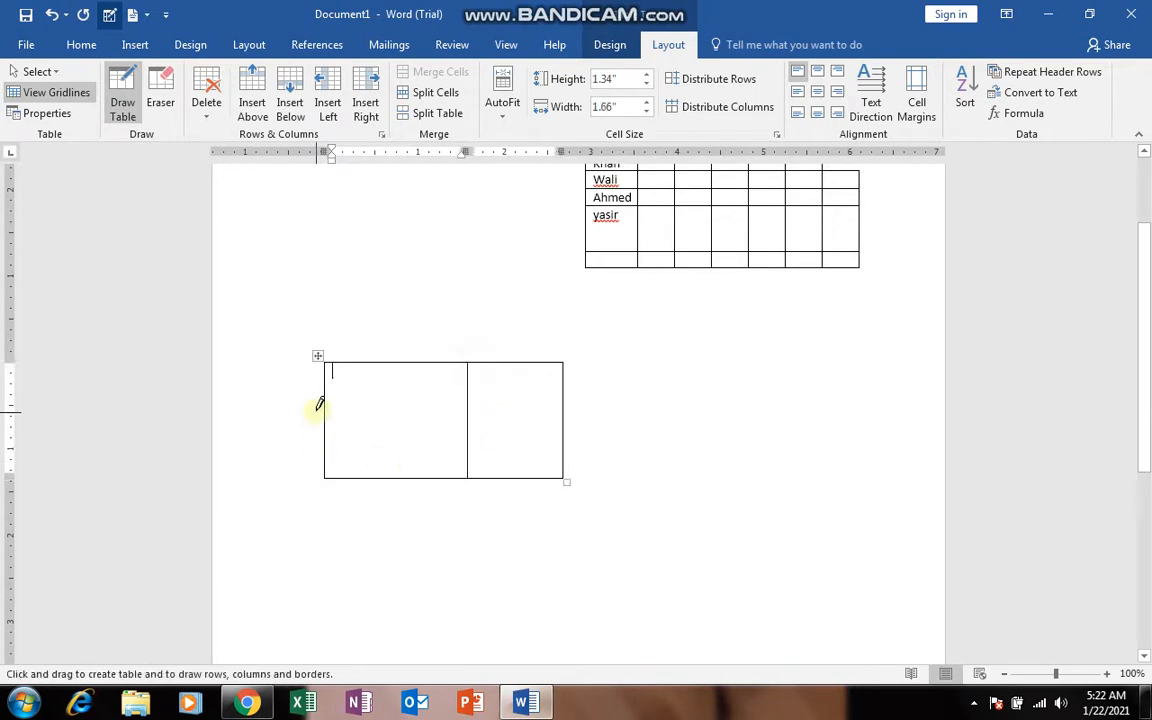
pyautogui.moveTo(324, 406)
pyautogui.mouseDown()
pyautogui.moveTo(466, 407)
pyautogui.moveTo(404, 430)
pyautogui.moveTo(401, 387)
pyautogui.moveTo(458, 385)
pyautogui.mouseUp()
pyautogui.click(405, 367)
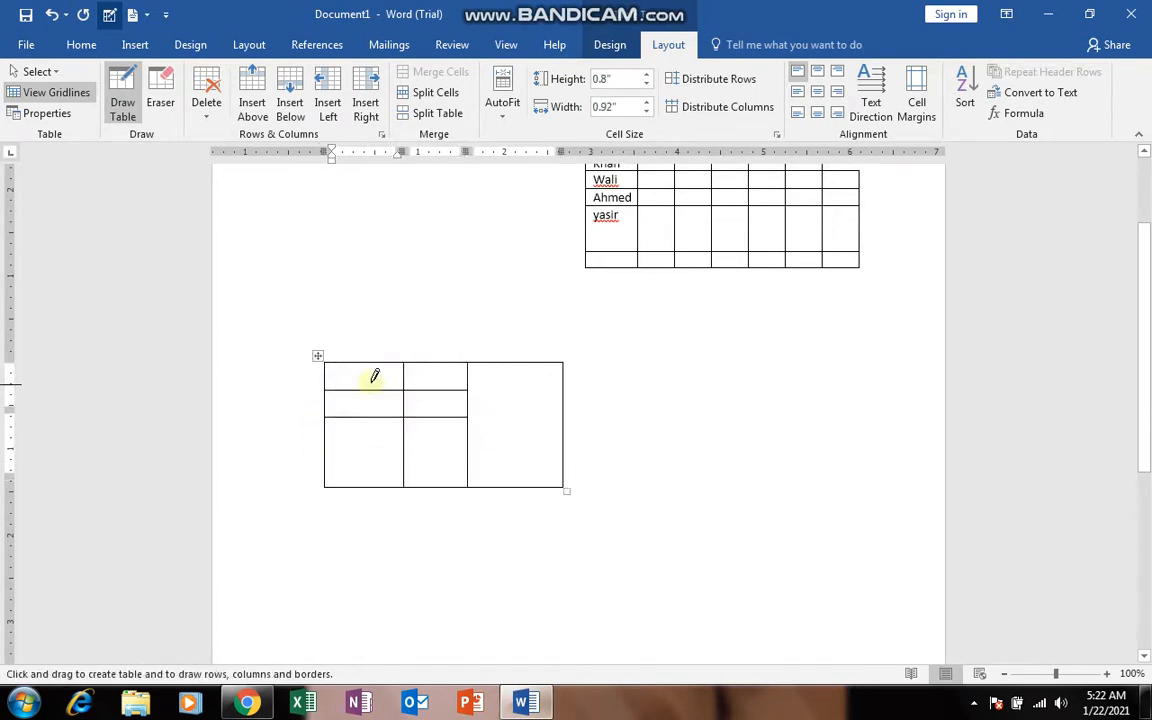
pyautogui.moveTo(368, 378)
pyautogui.mouseDown()
pyautogui.moveTo(369, 478)
pyautogui.moveTo(380, 446)
pyautogui.moveTo(388, 452)
pyautogui.moveTo(356, 423)
pyautogui.moveTo(356, 480)
pyautogui.mouseUp()
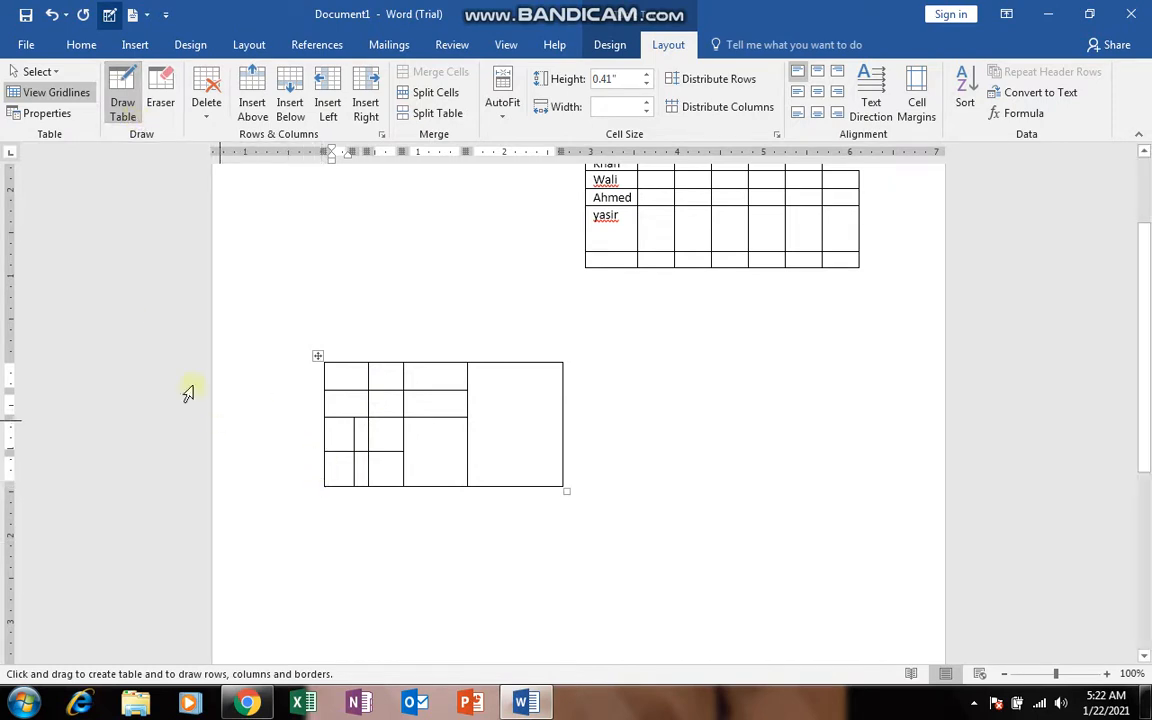
pyautogui.click(108, 100)
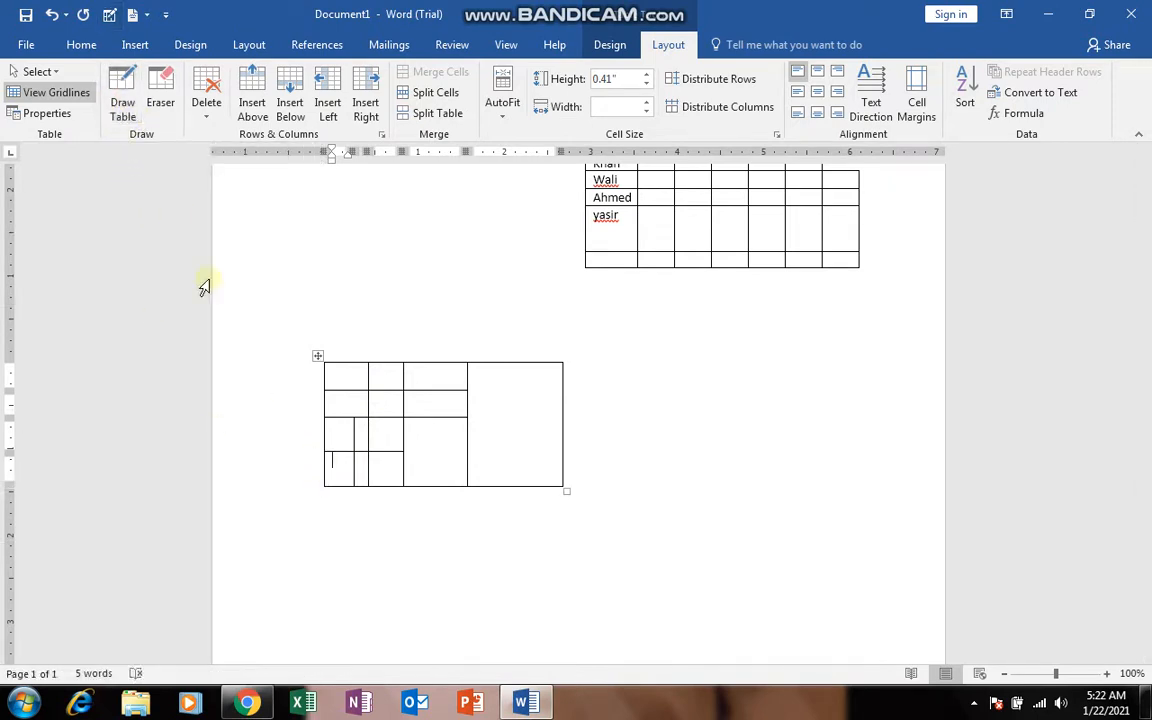
# Erase the inner lines in the left part of the drawn table to make it one tall cell.
pyautogui.click(330, 404)
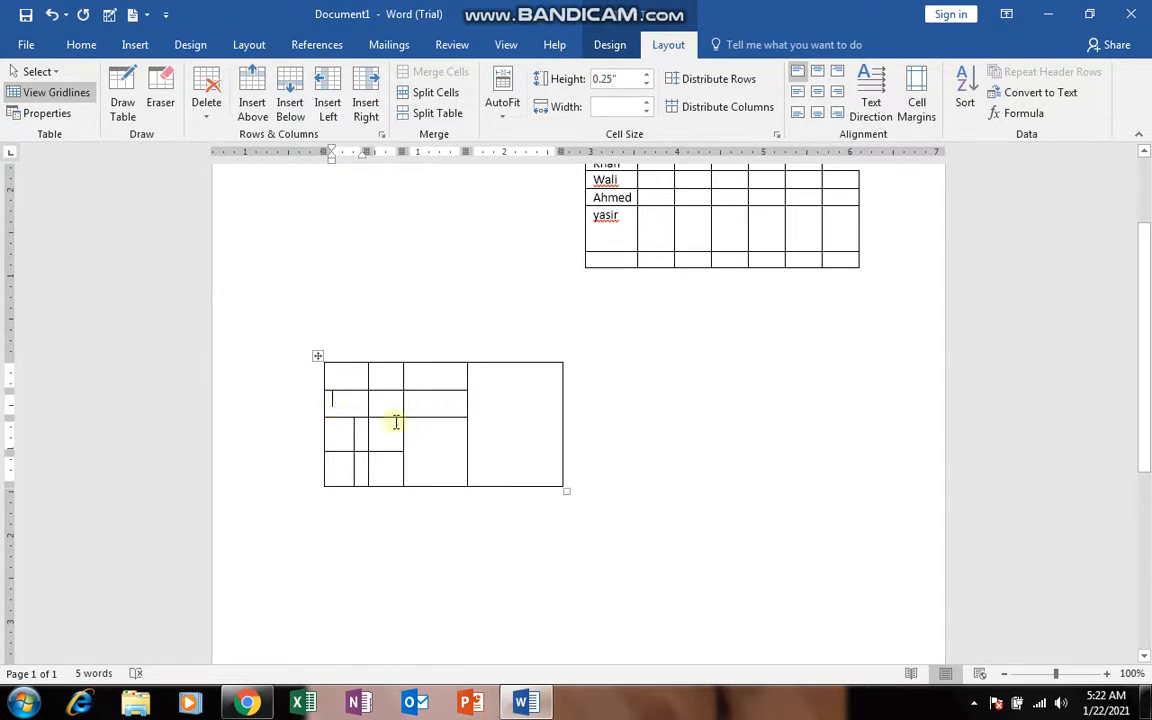
pyautogui.click(178, 92)
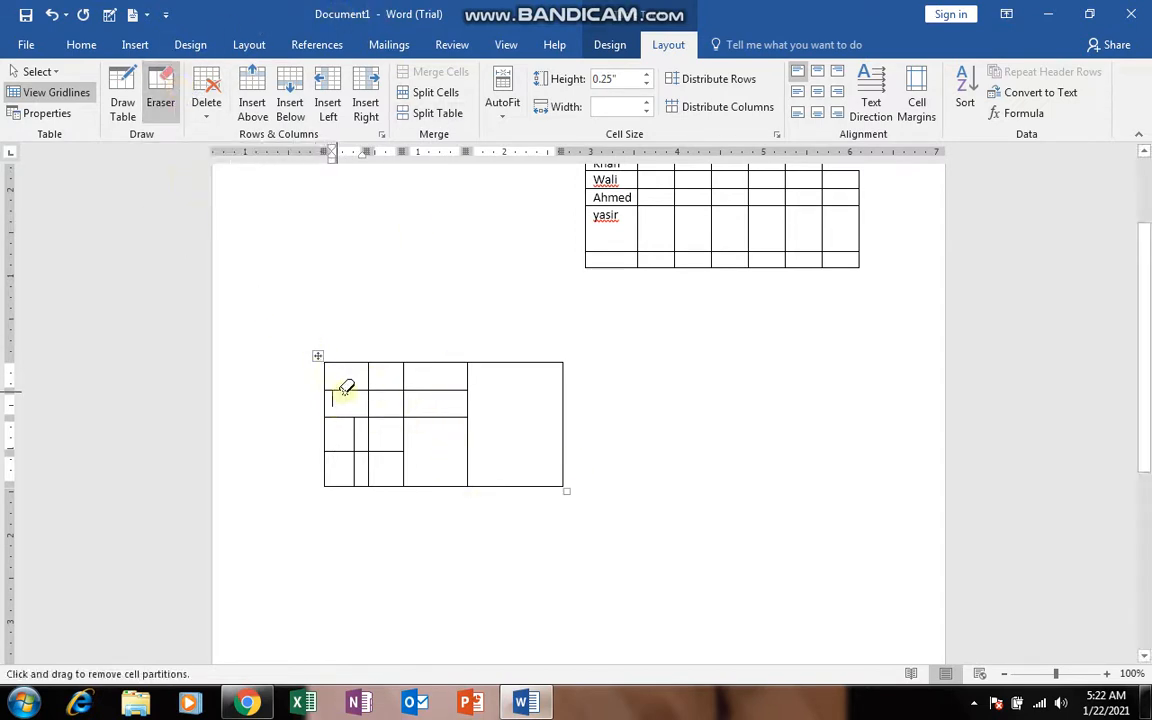
pyautogui.moveTo(350, 377); pyautogui.dragTo(376, 458)
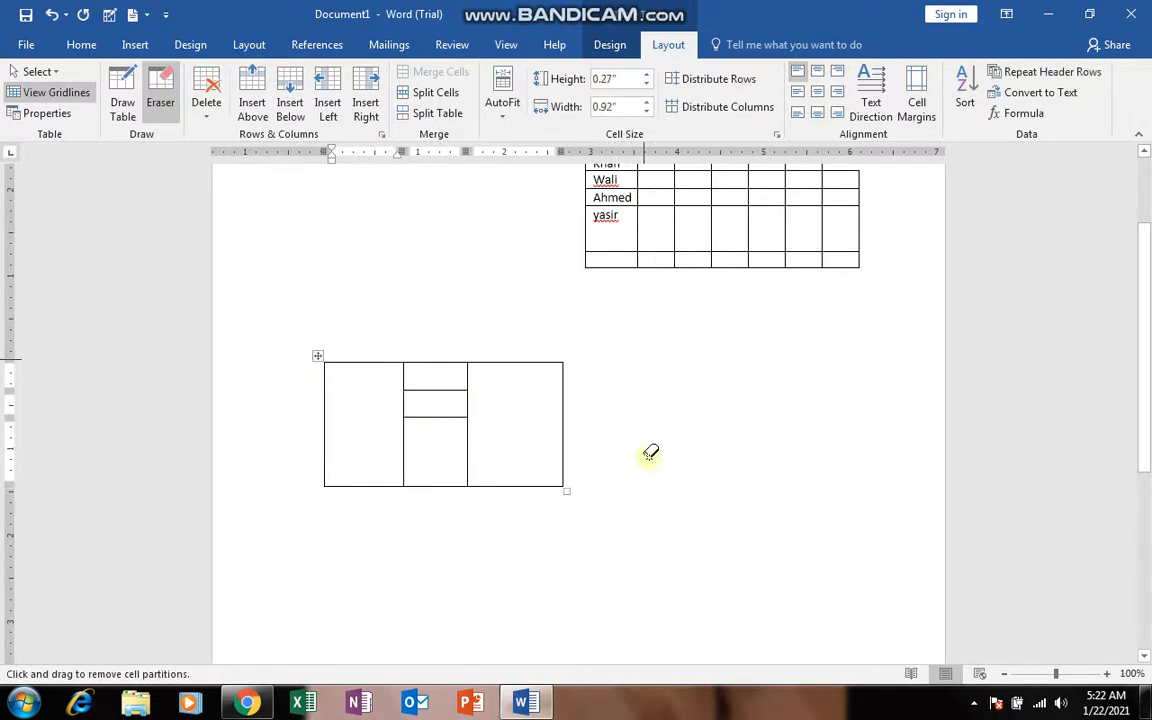
# Erase most of the inner lines and cell partitions above the last row of the upper table, and leave Eraser mode.
pyautogui.scroll(2, 655, 420)
pyautogui.moveTo(661, 239)
pyautogui.mouseDown()
pyautogui.moveTo(736, 278)
pyautogui.moveTo(733, 303)
pyautogui.mouseUp()
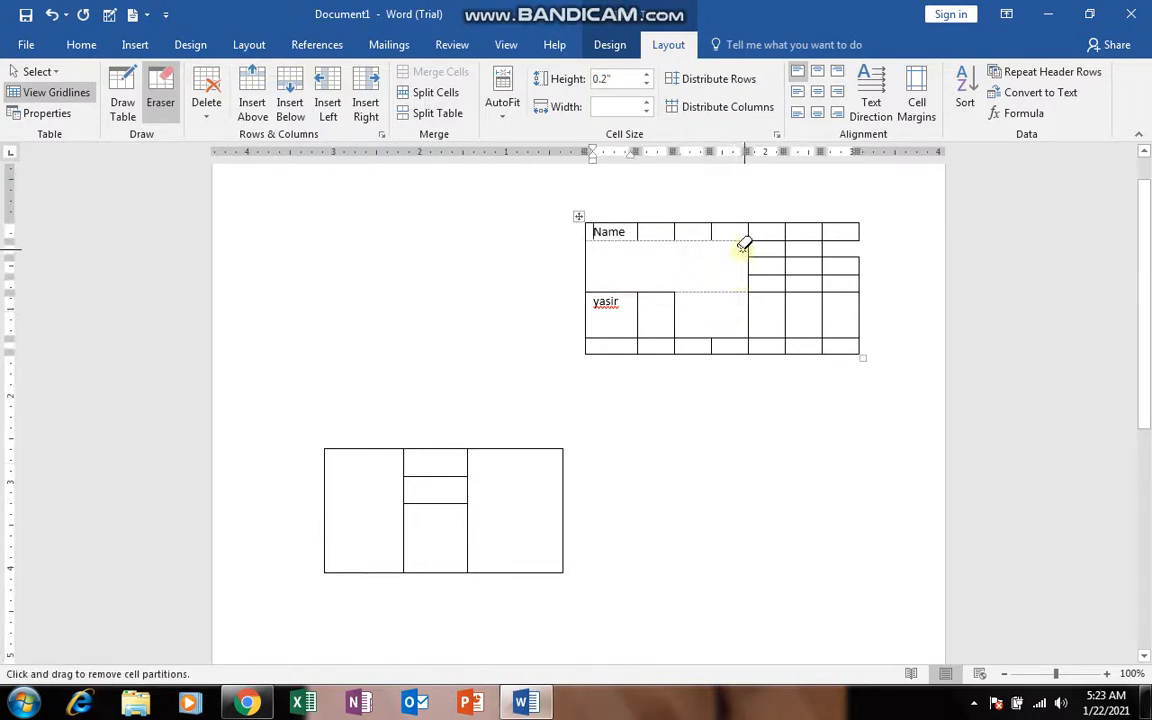
pyautogui.moveTo(743, 239); pyautogui.dragTo(797, 316)
pyautogui.moveTo(716, 277)
pyautogui.mouseDown()
pyautogui.moveTo(661, 328)
pyautogui.moveTo(720, 232)
pyautogui.moveTo(782, 288)
pyautogui.mouseUp()
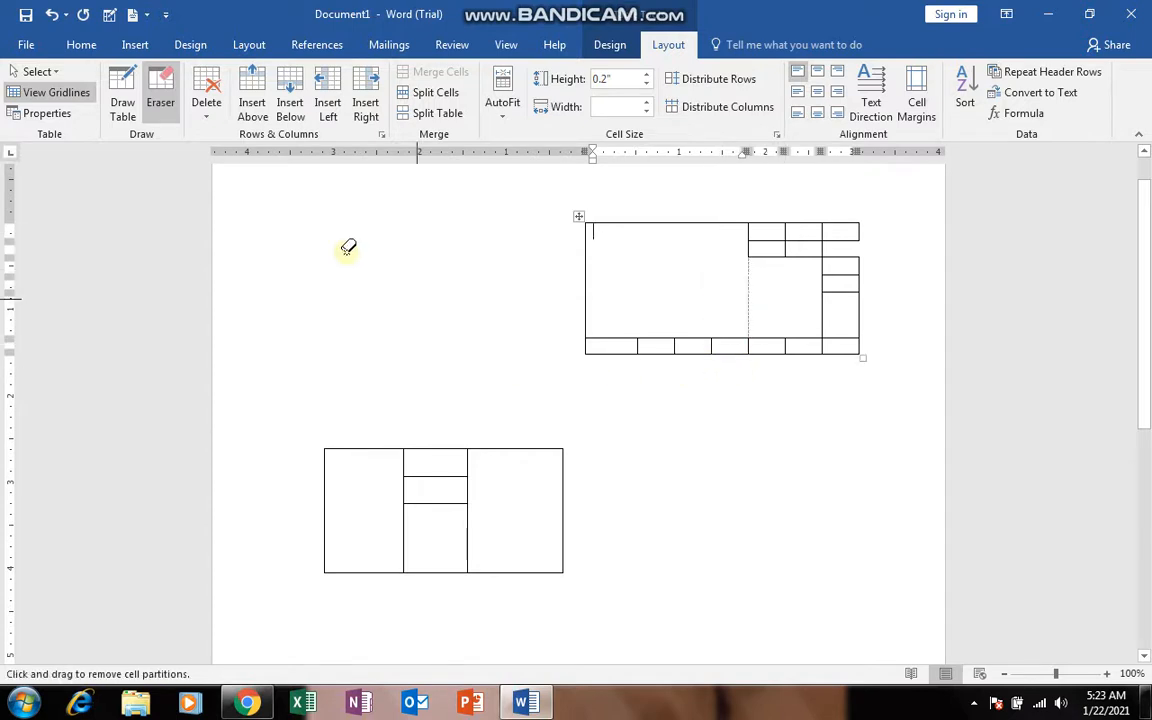
pyautogui.click(160, 92)
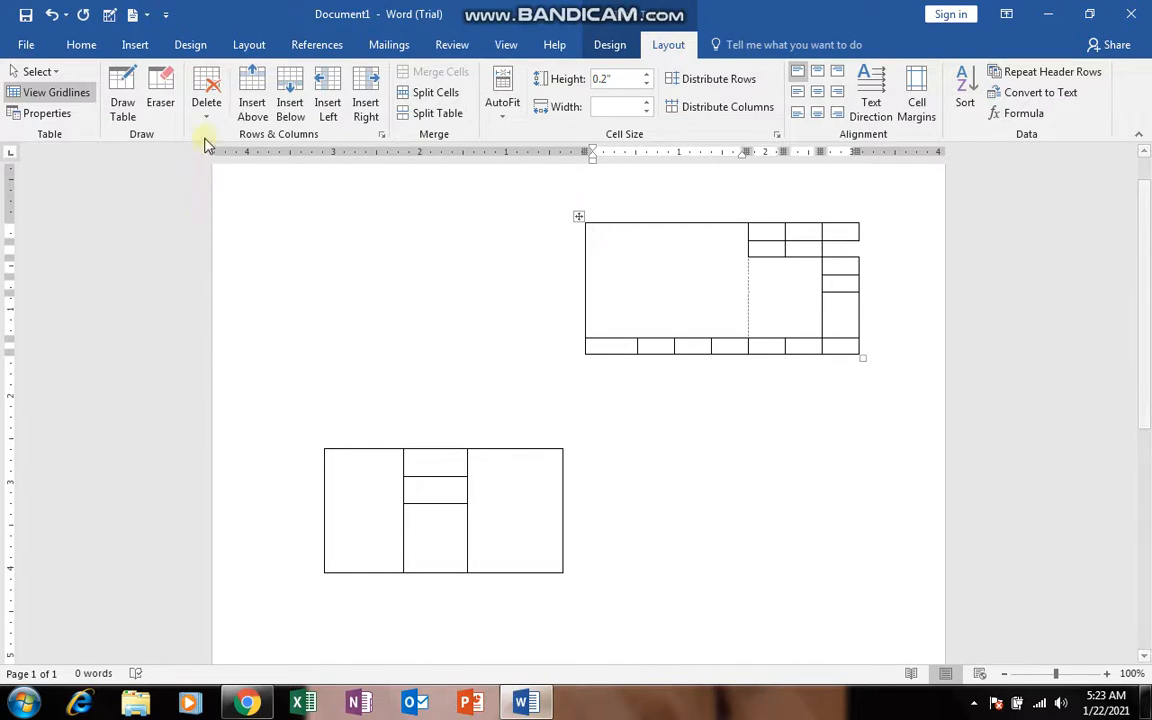
# Delete the entire upper table, keeping the hand-drawn one.
pyautogui.click(206, 108)
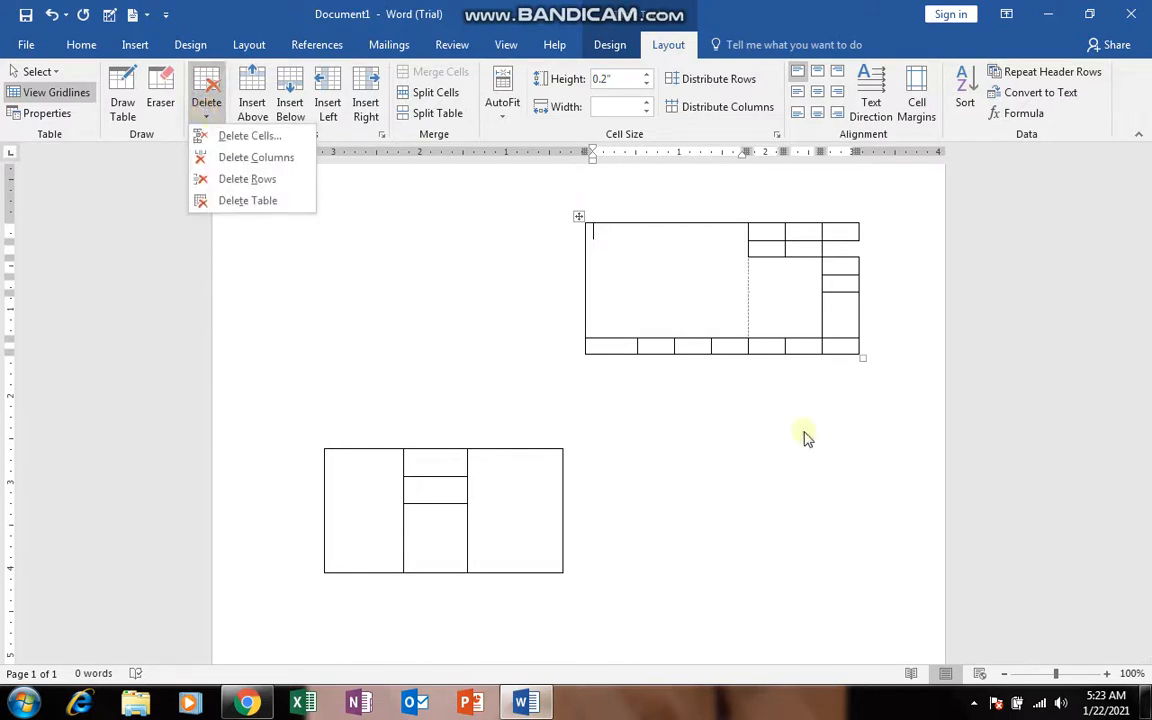
pyautogui.click(735, 290)
pyautogui.click(772, 245)
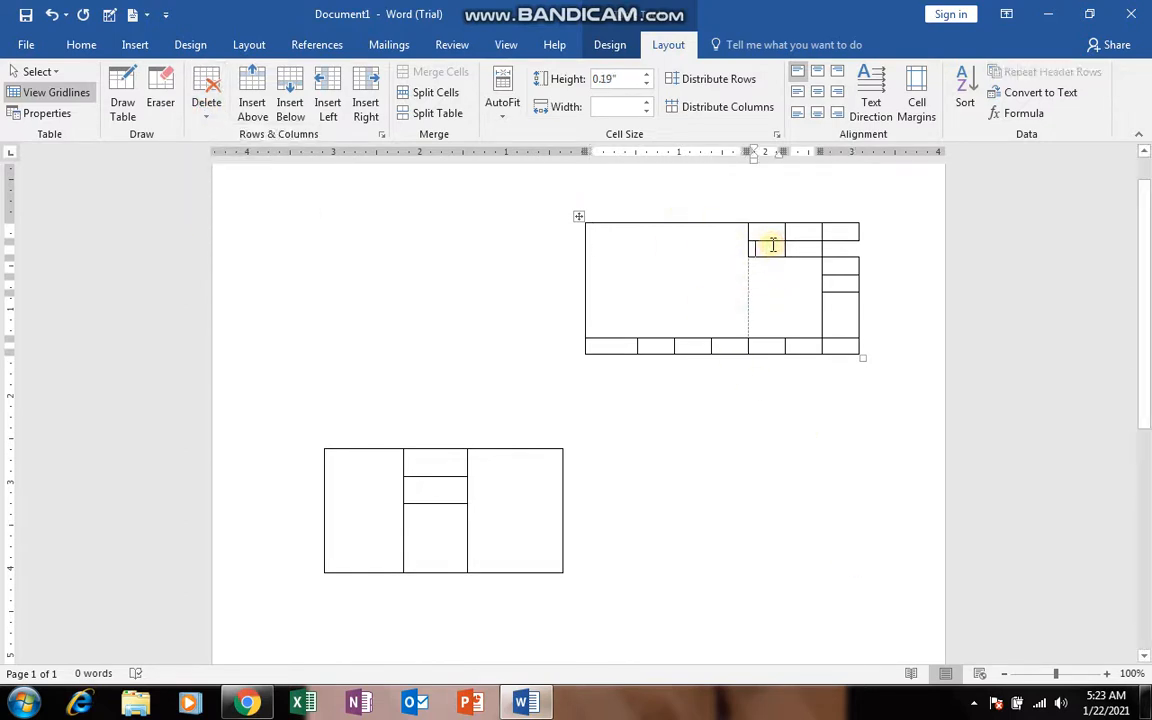
pyautogui.click(206, 110)
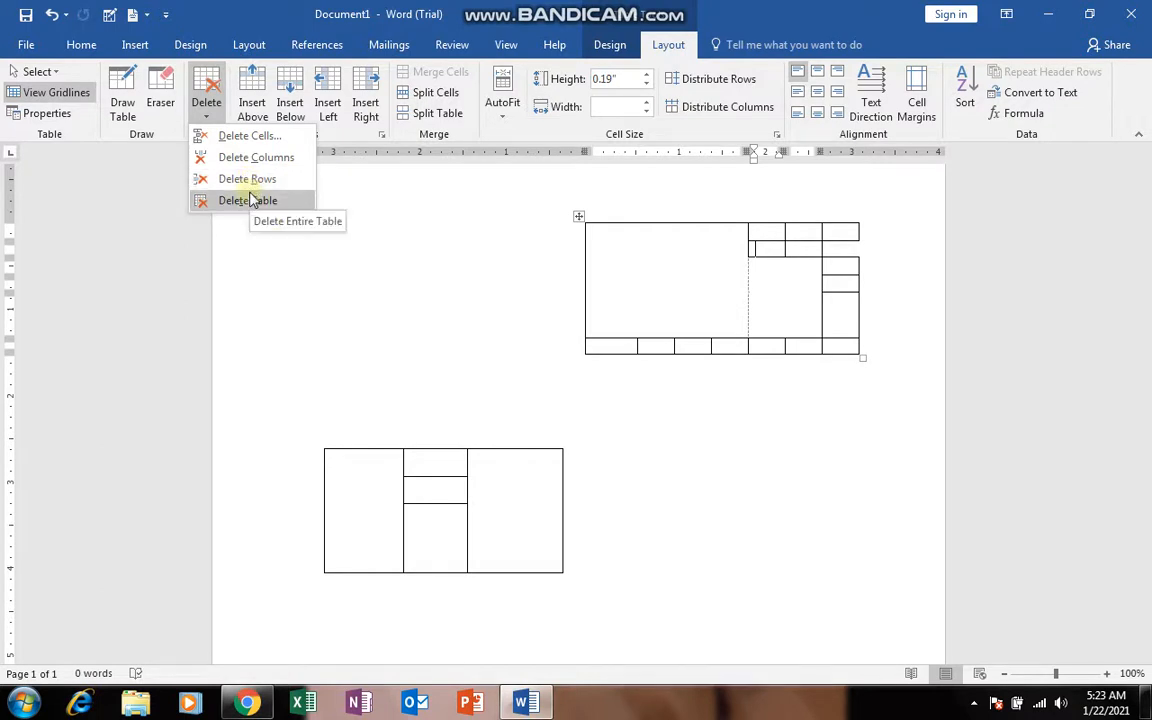
pyautogui.click(252, 201)
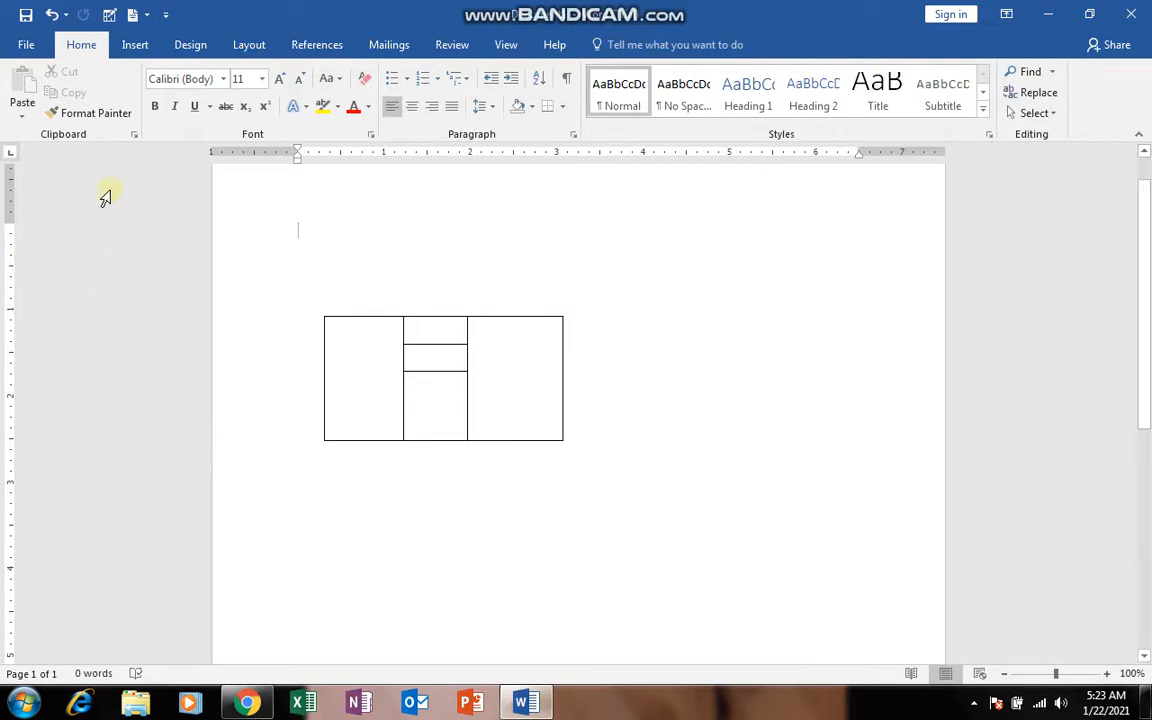
# Create a new blank document, insert a table of 8 columns and 6 rows, and show its layout tools.
pyautogui.hotkey('ctrl', 'n')
pyautogui.click(125, 47)
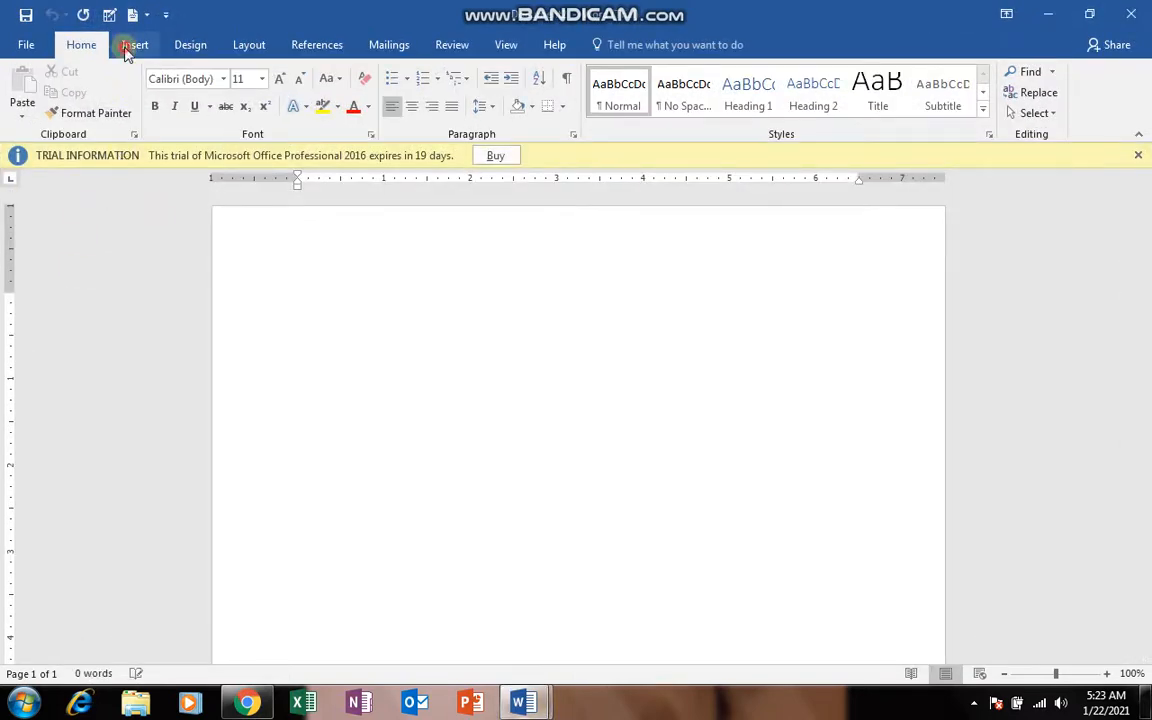
pyautogui.click(117, 110)
pyautogui.click(222, 240)
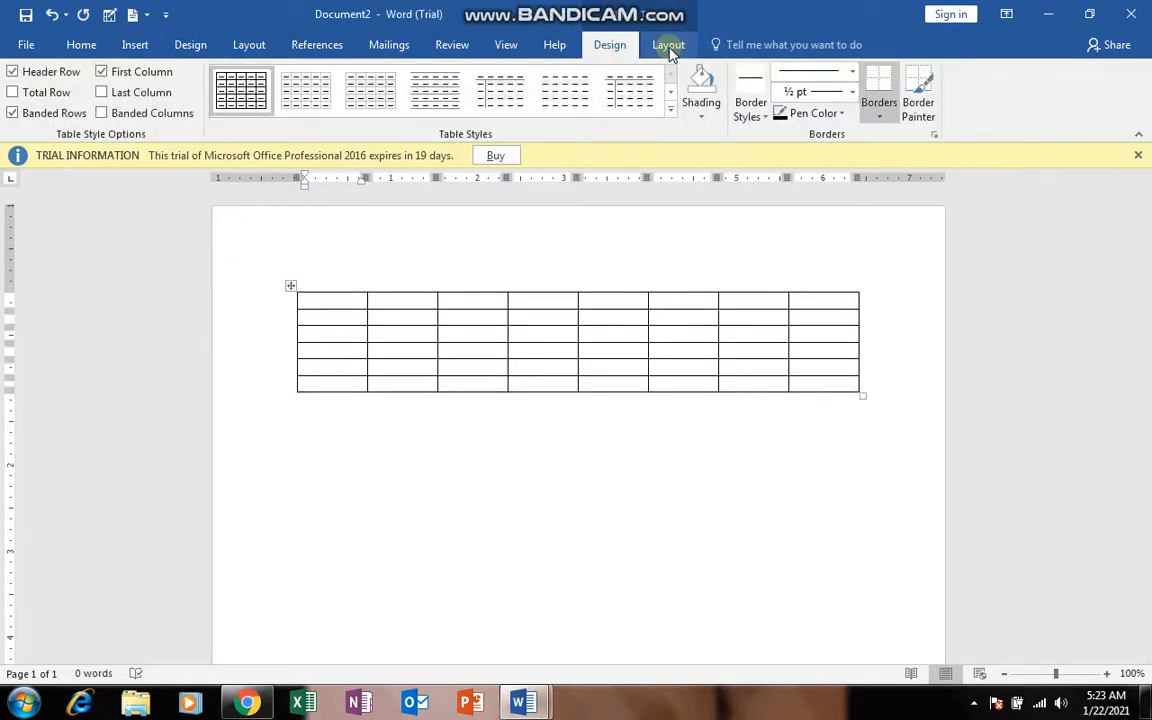
pyautogui.click(668, 46)
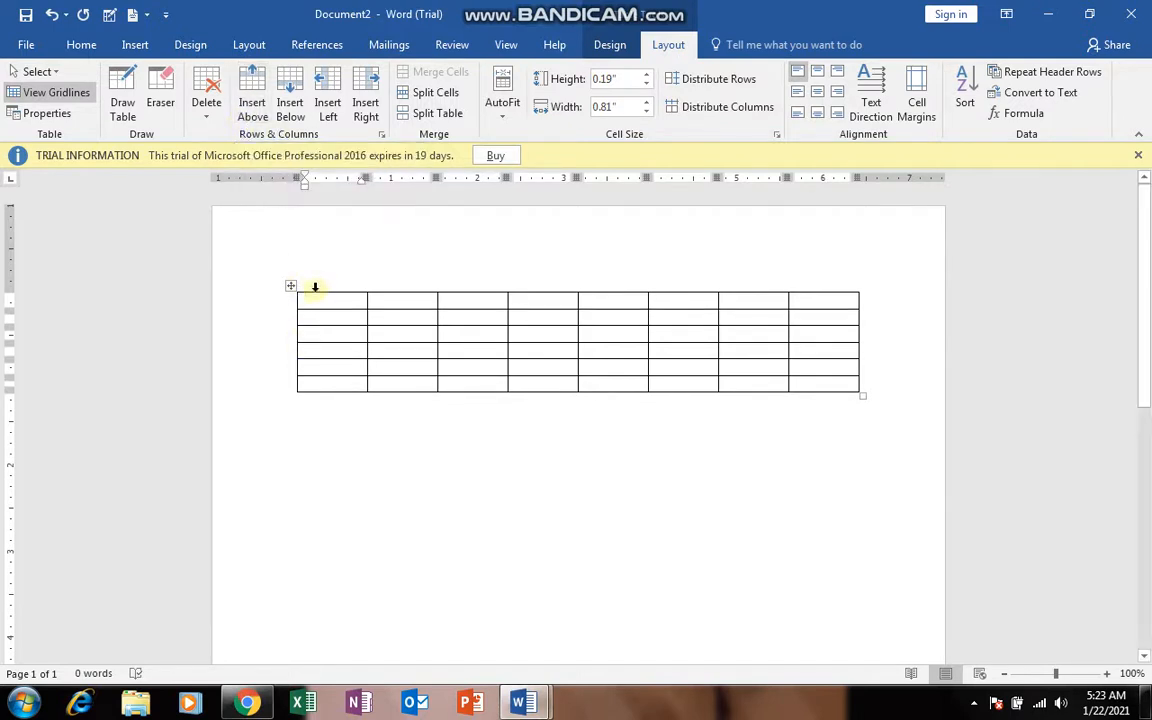
# Fill the table's first row with a name, a father's name, one, 1000, urdu, eng, bio and chem.
pyautogui.write('khan')
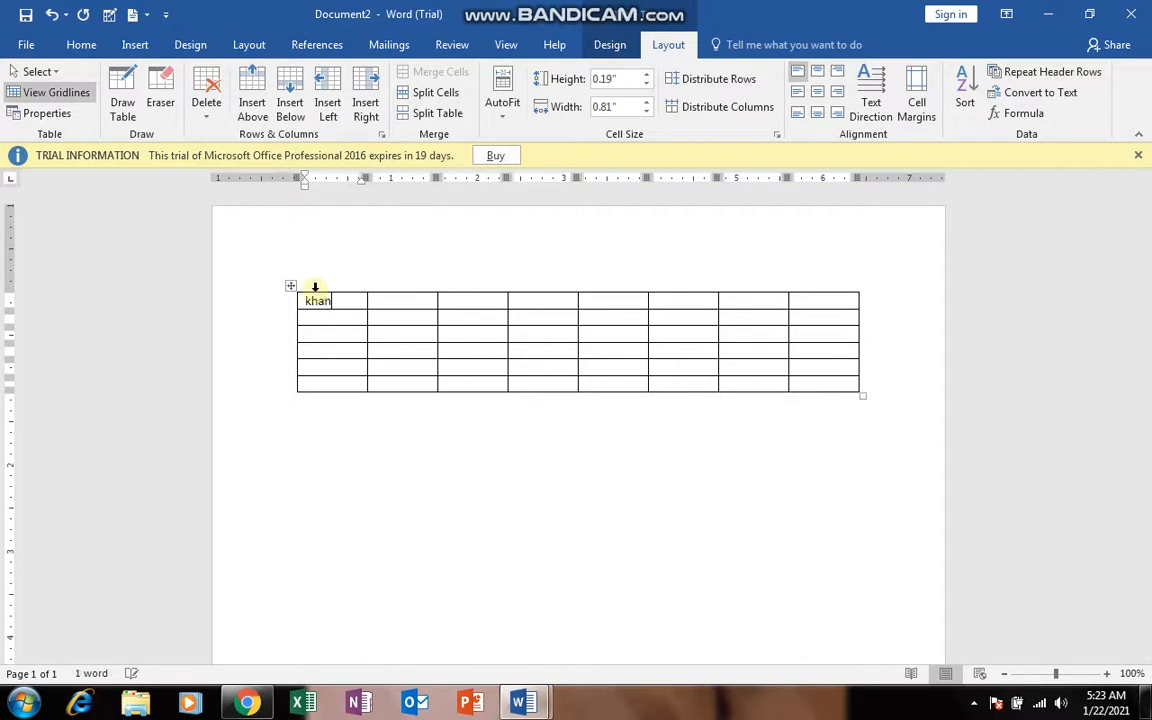
pyautogui.press('Tab')
pyautogui.write('akram')
pyautogui.press('Tab')
pyautogui.write('one')
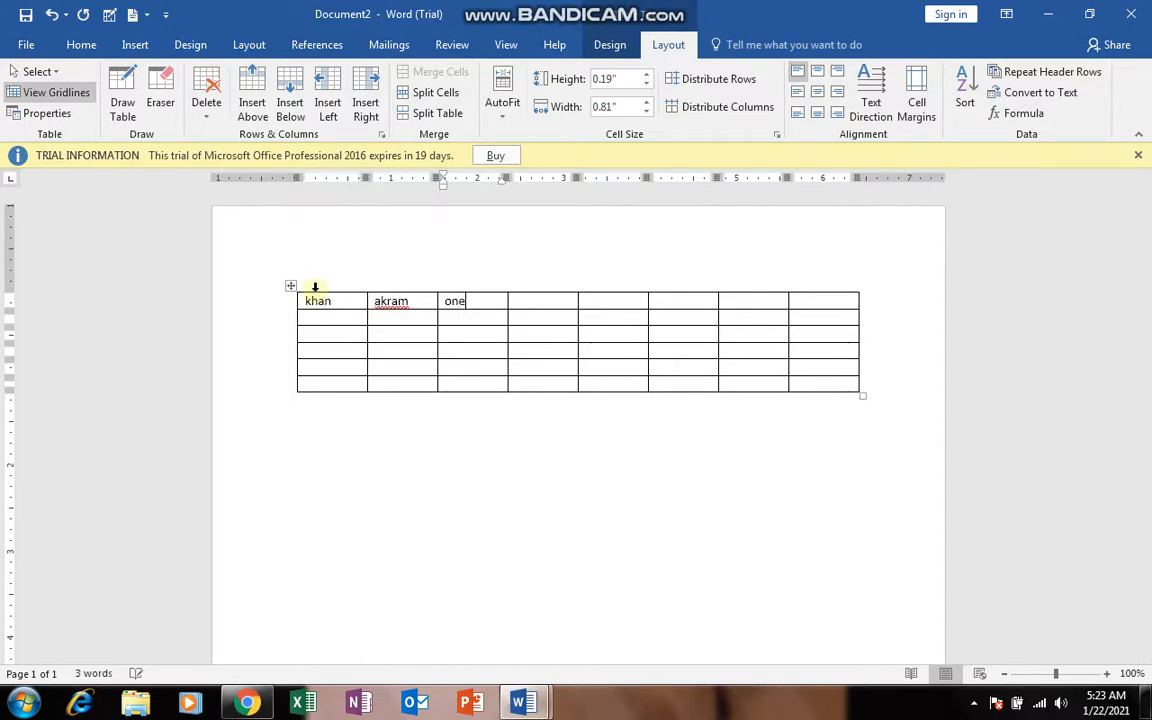
pyautogui.press('Tab')
pyautogui.press('Tab')
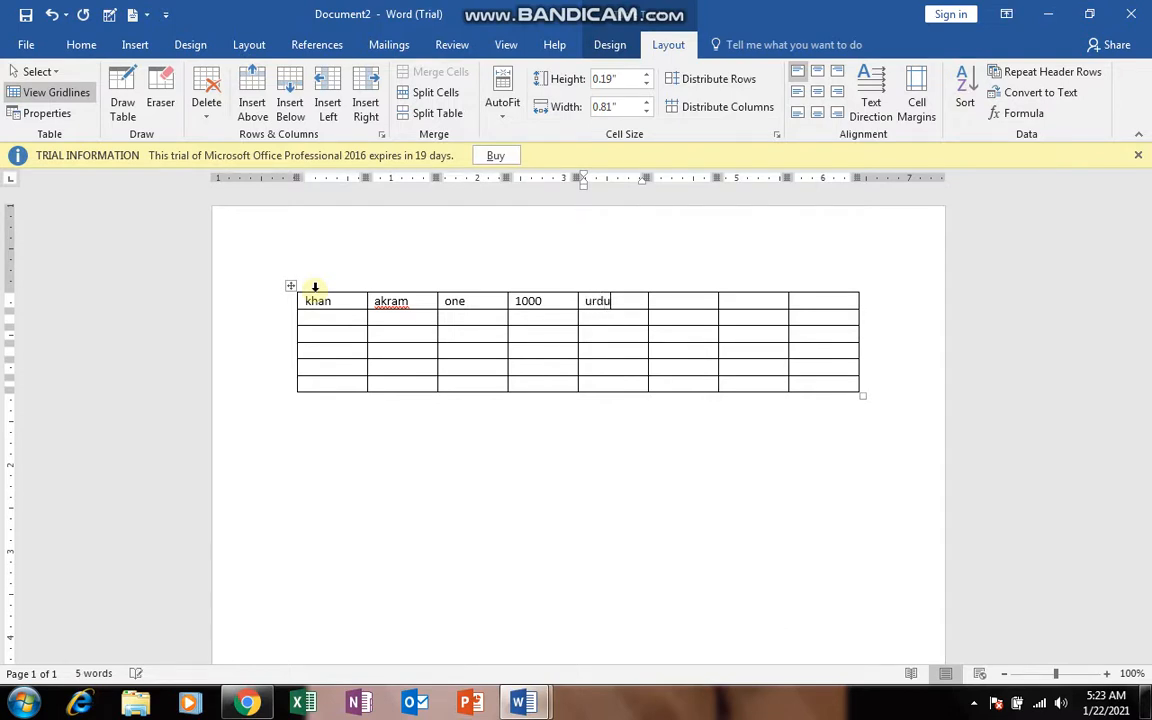
pyautogui.press('Tab')
pyautogui.write('en')
pyautogui.press('Tab')
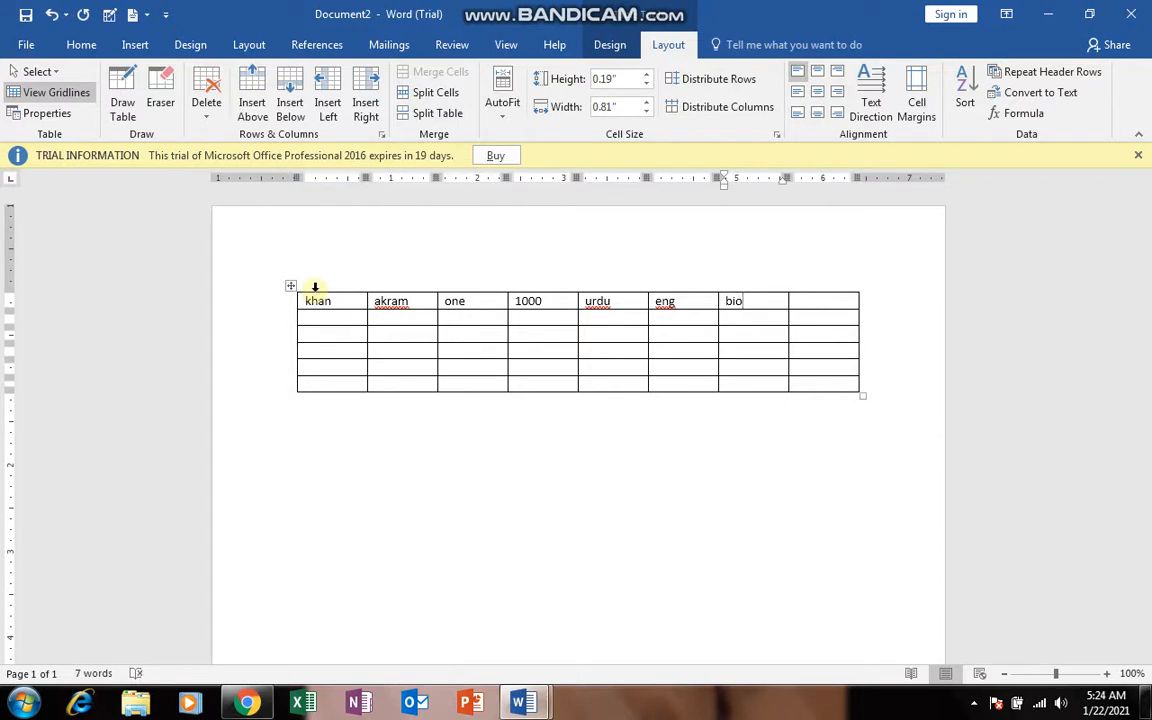
pyautogui.press('Tab')
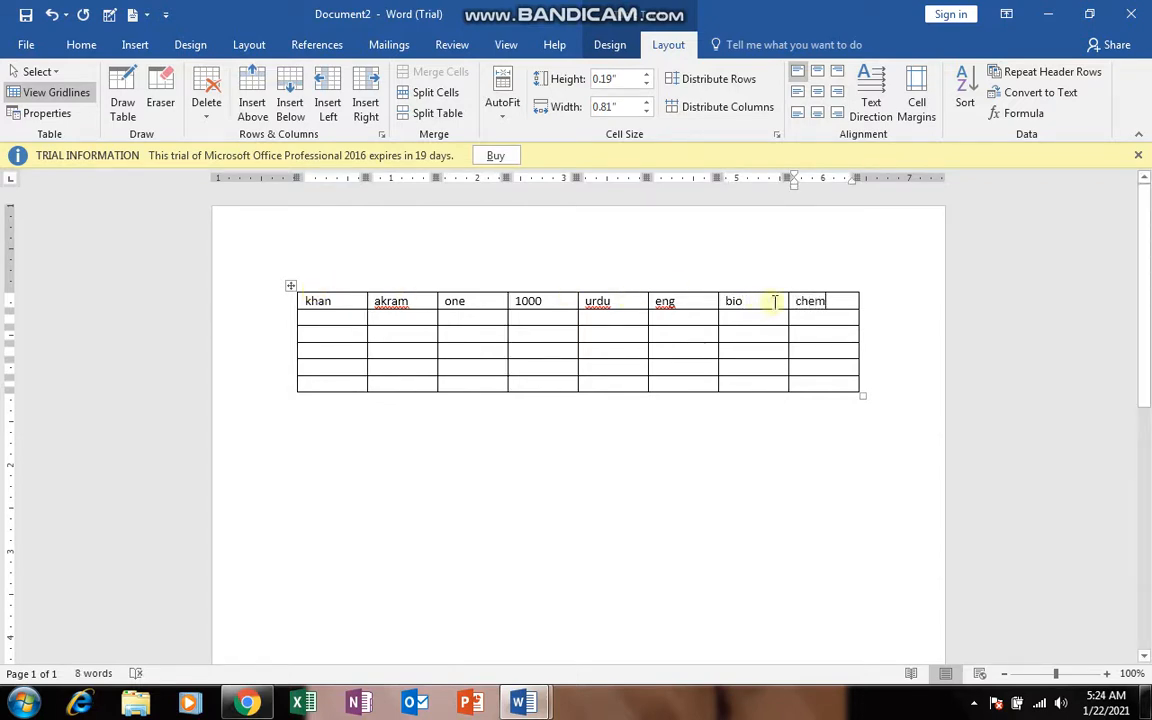
pyautogui.click(350, 303)
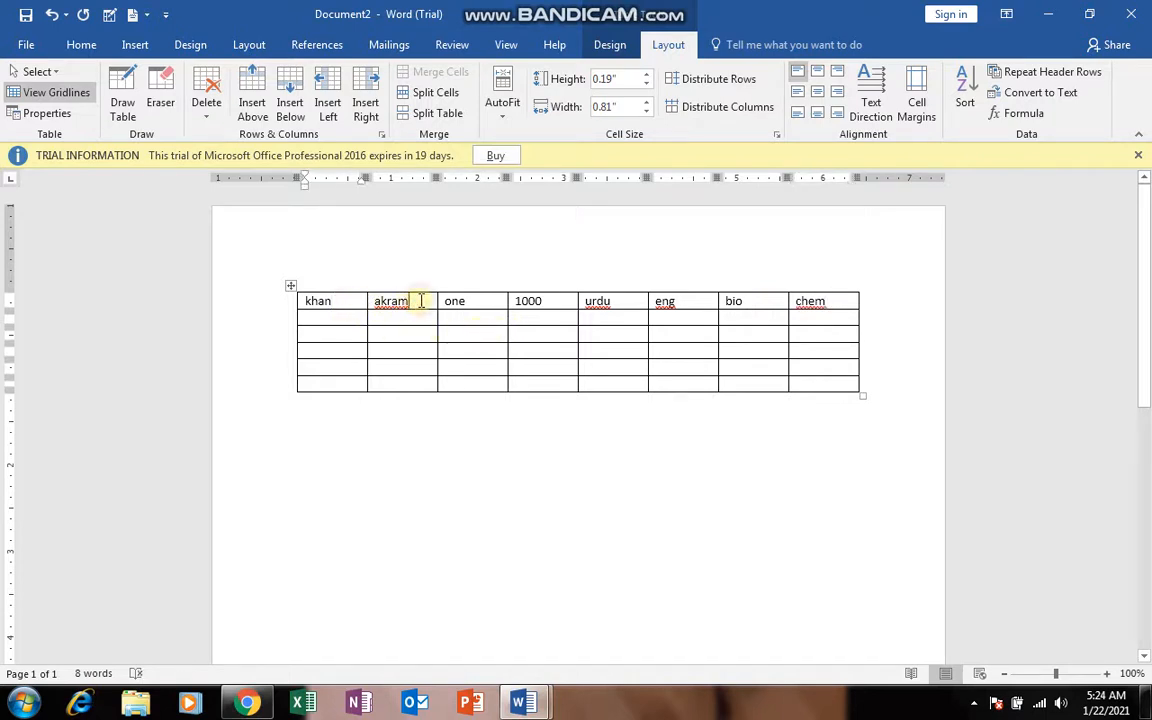
pyautogui.click(465, 300)
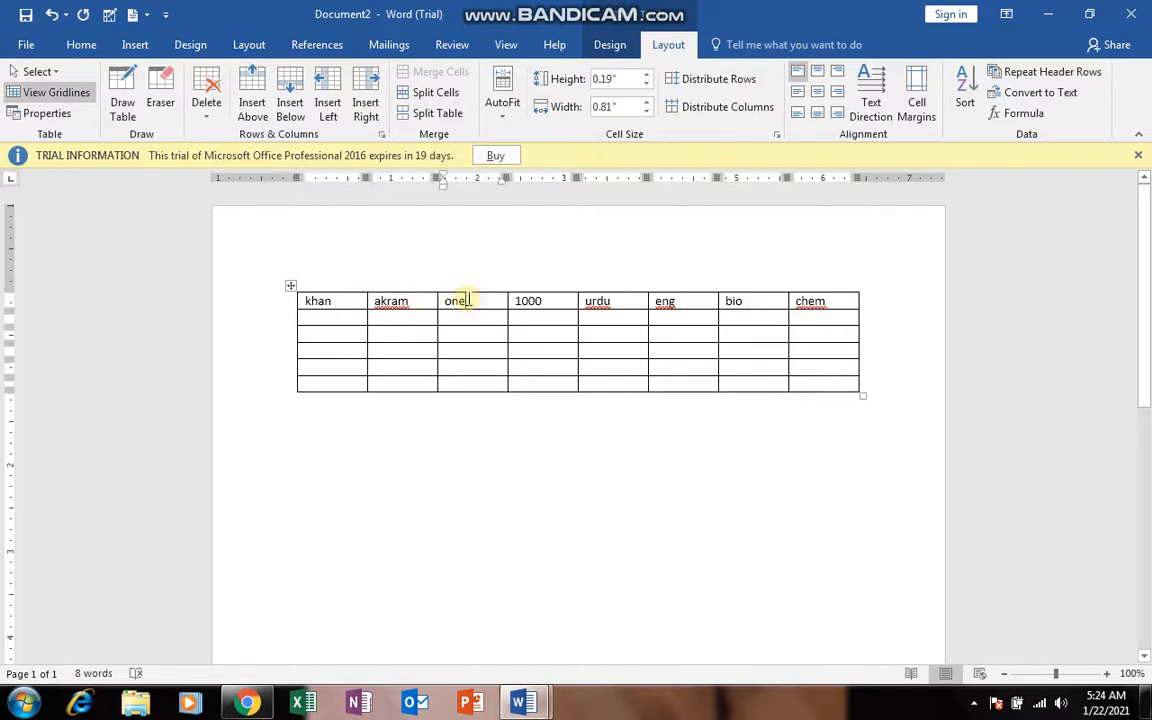
pyautogui.click(550, 301)
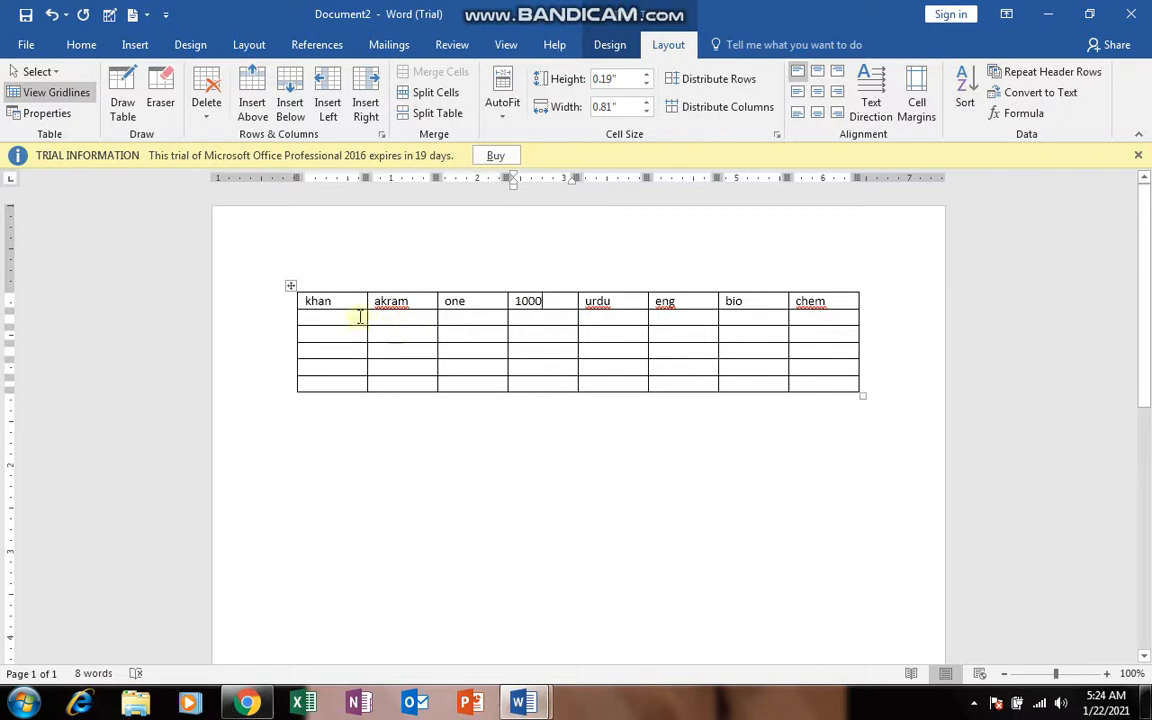
pyautogui.moveTo(360, 319); pyautogui.dragTo(768, 390)
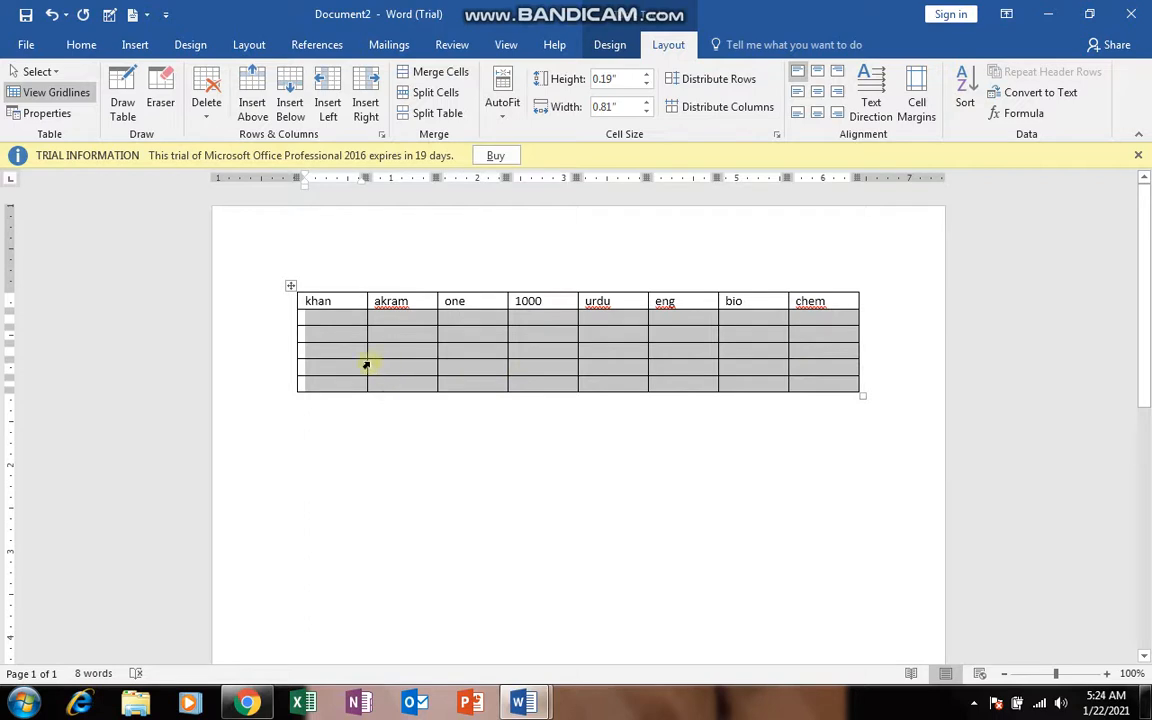
pyautogui.click(808, 312)
# Insert an empty row above the table's filled first row.
pyautogui.click(830, 304)
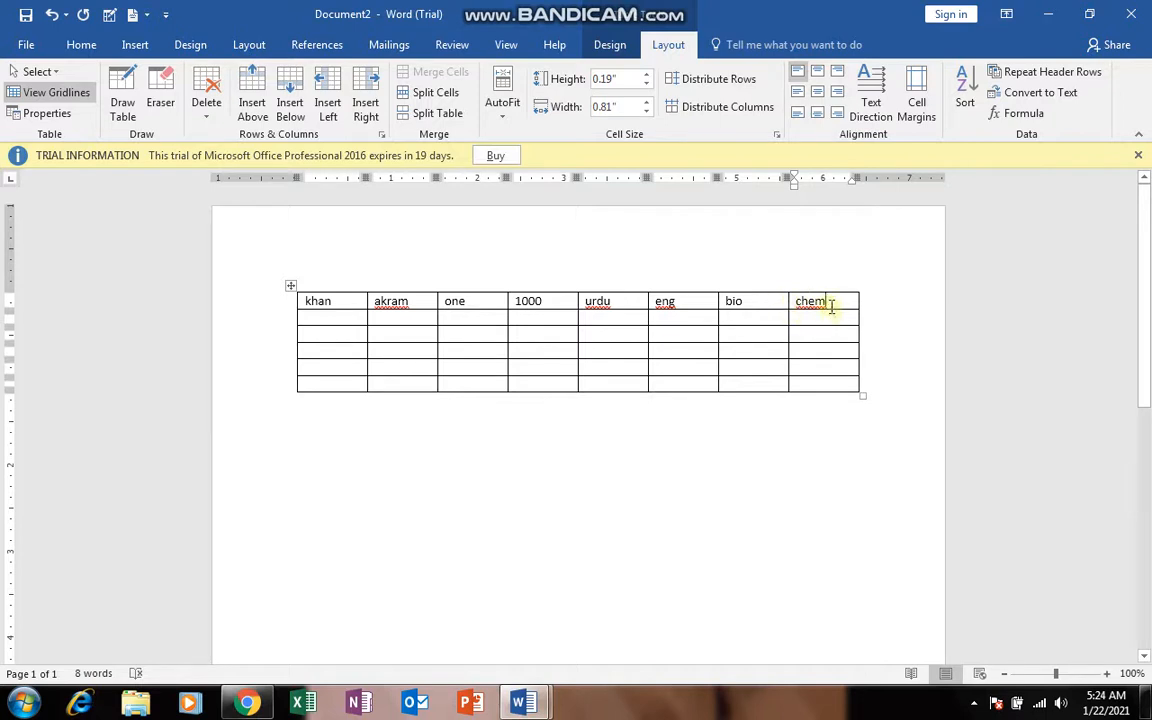
pyautogui.click(260, 108)
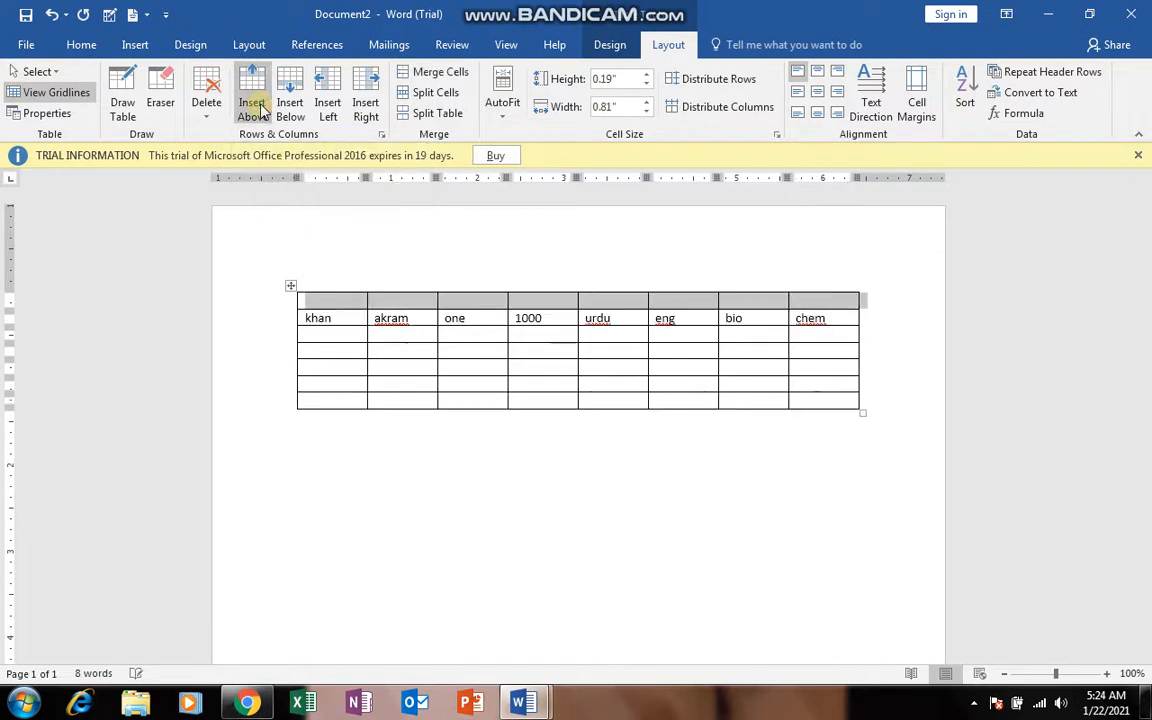
pyautogui.click(635, 317)
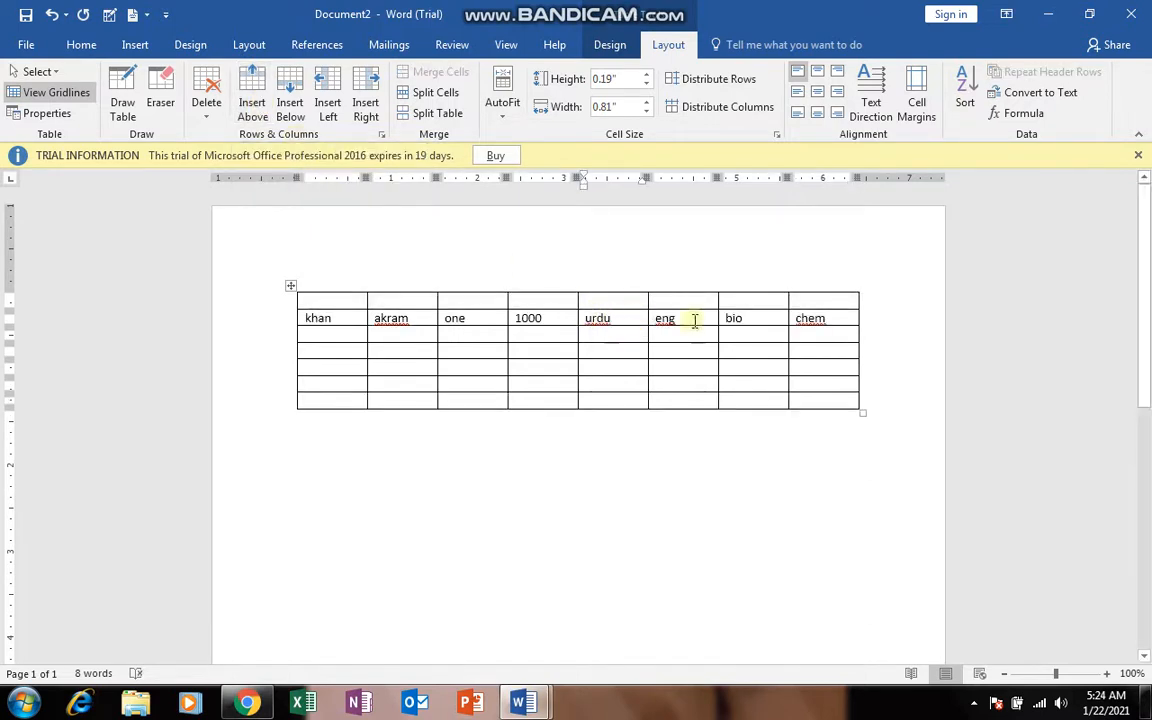
# Enter the headings name, f/name, c and f in the first four cells of the new top row.
pyautogui.click(322, 304)
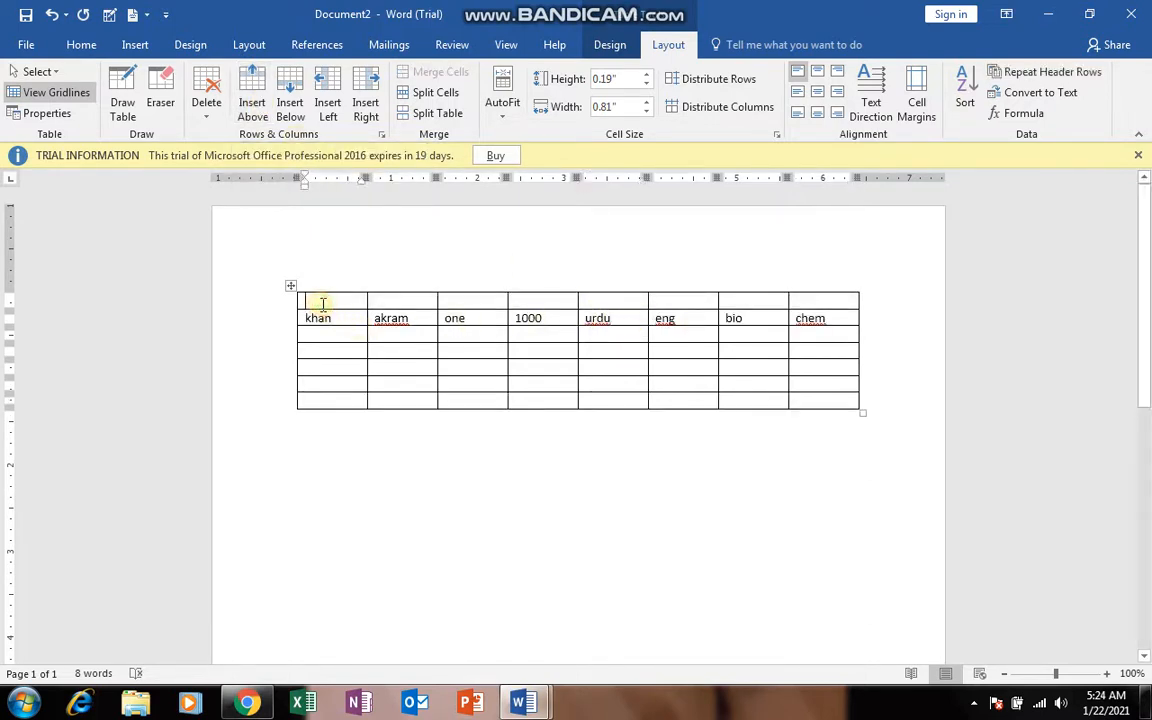
pyautogui.write('name')
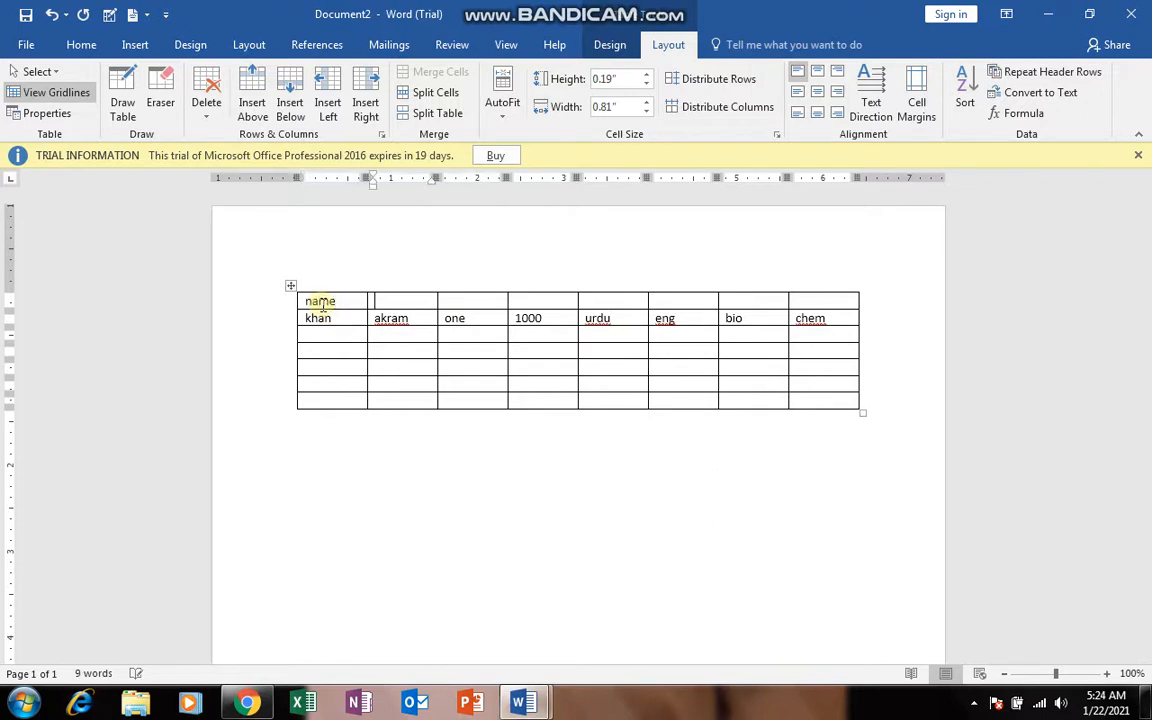
pyautogui.press('Tab')
pyautogui.write('f')
pyautogui.press('Tab')
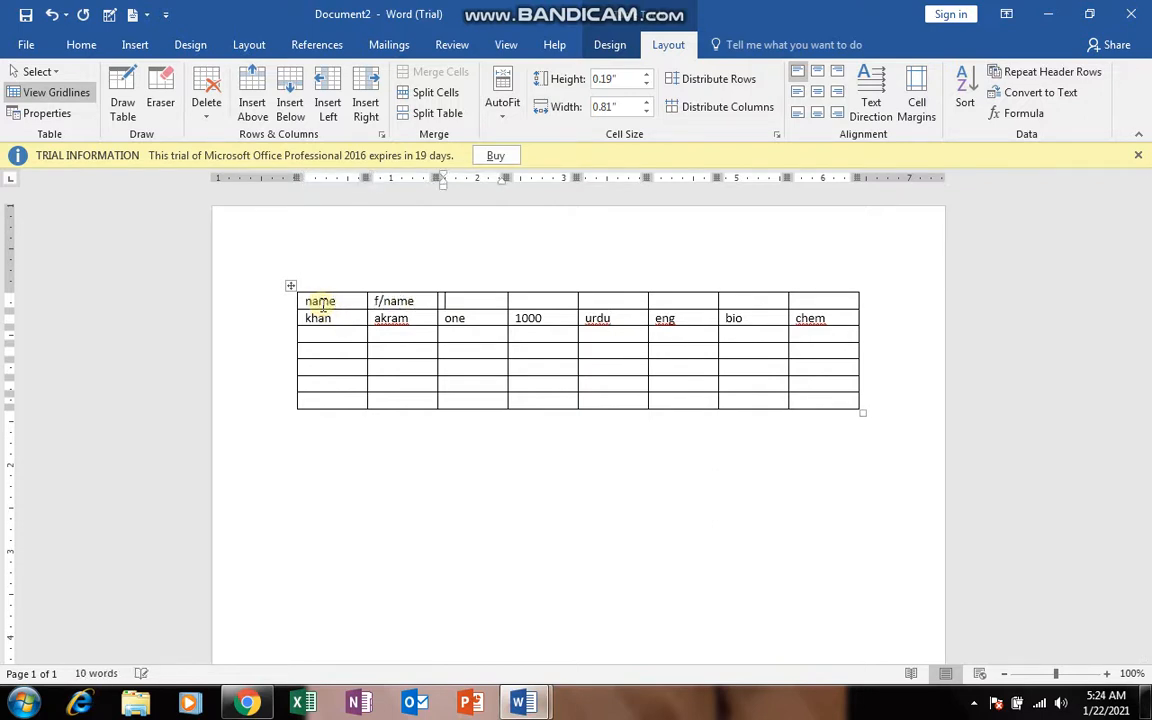
pyautogui.write('c')
pyautogui.press('Tab')
pyautogui.write('f')
pyautogui.press('Tab')
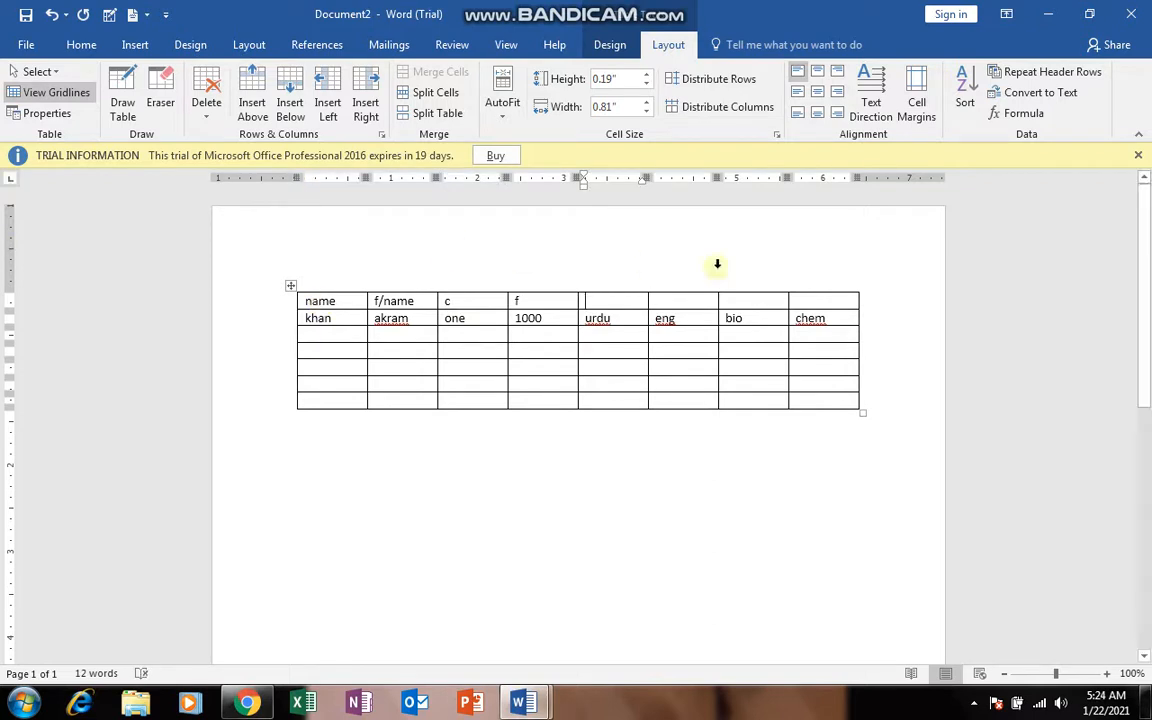
# Insert seven empty rows directly below the heading row.
pyautogui.click(811, 334)
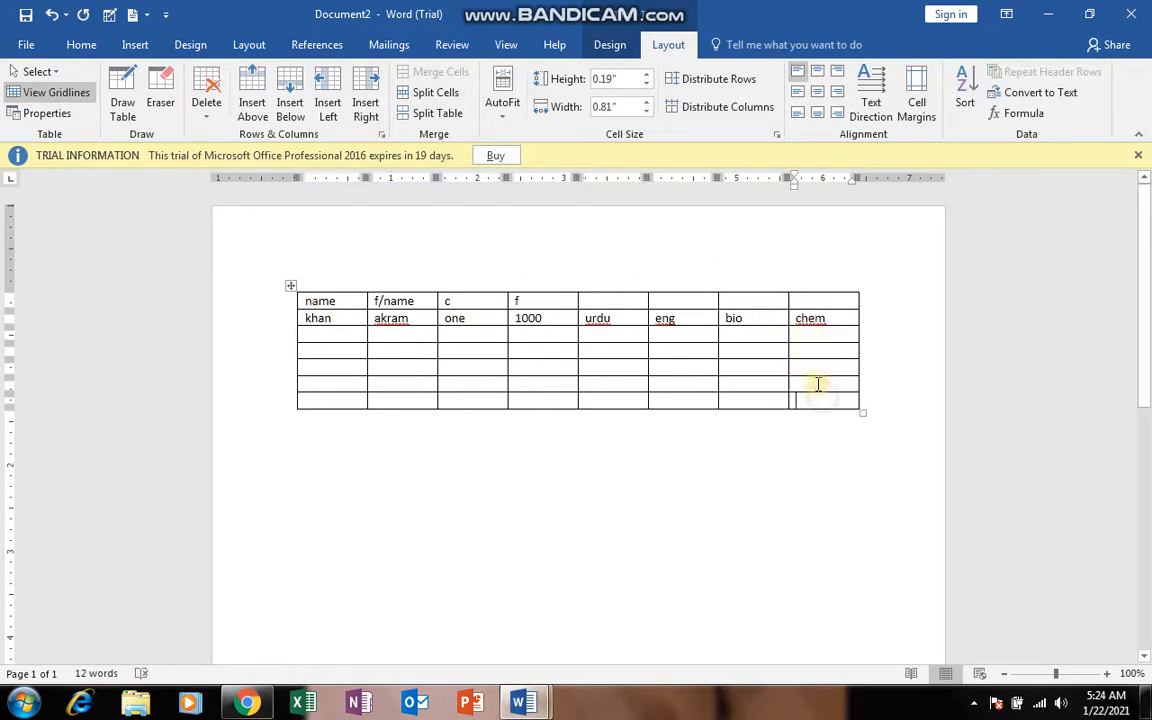
pyautogui.click(818, 300)
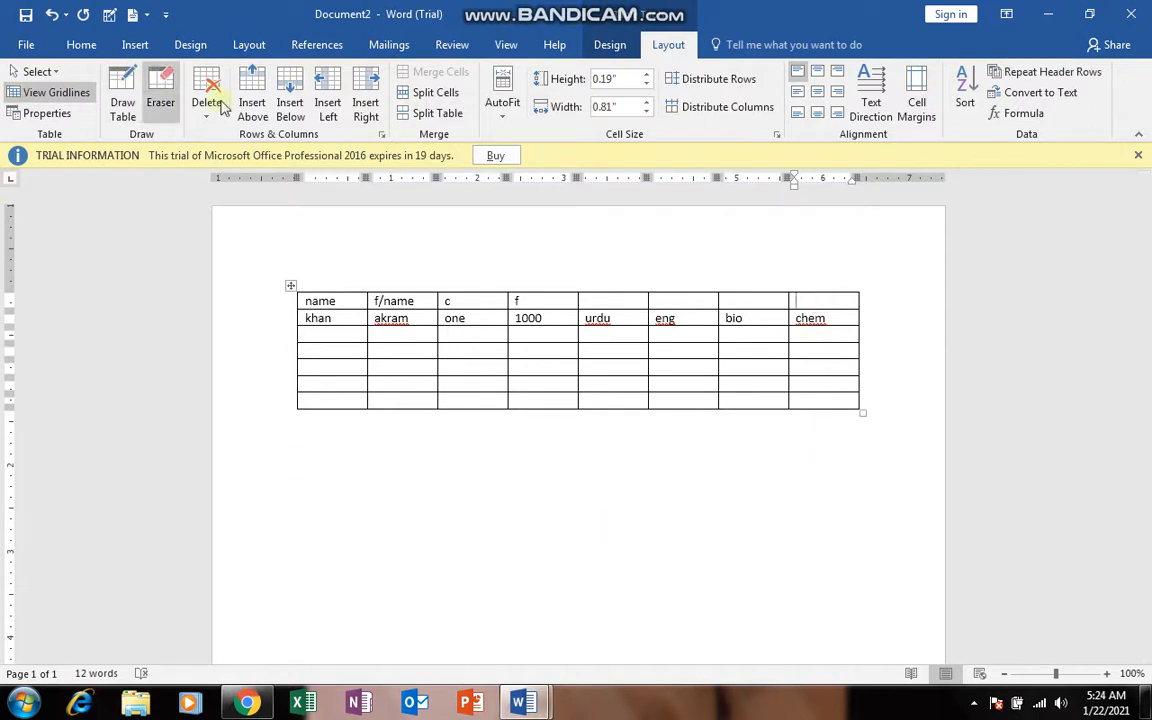
pyautogui.click(289, 112)
pyautogui.click(289, 112)
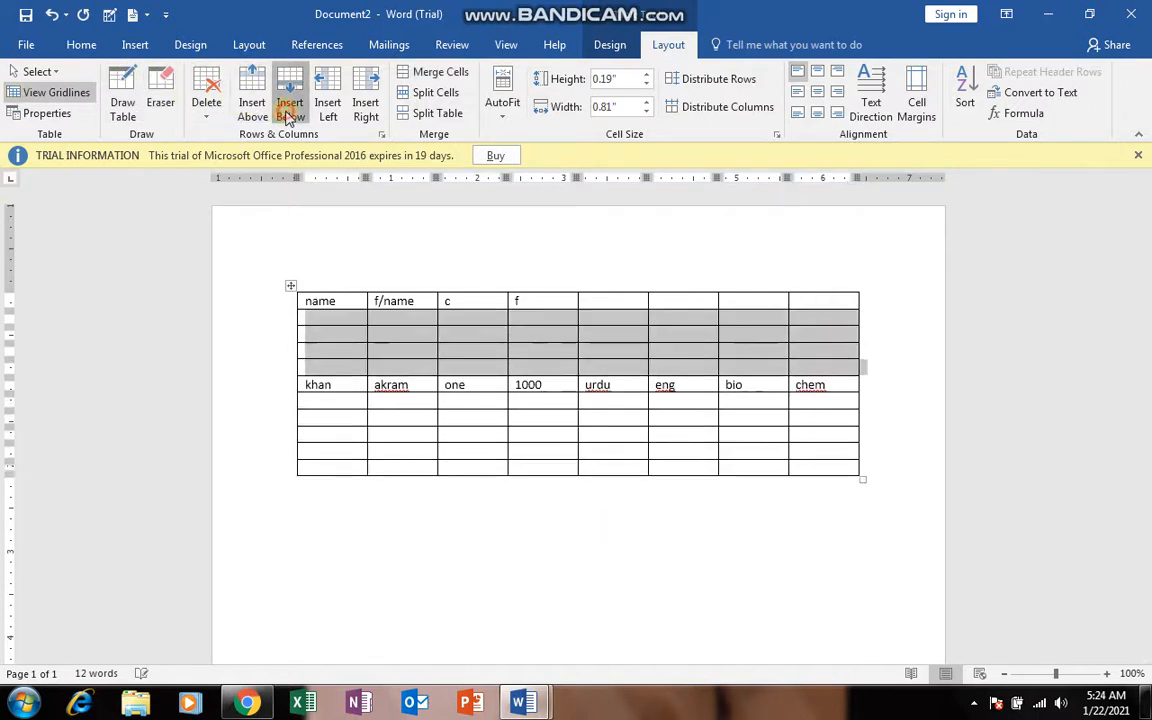
pyautogui.click(289, 112)
pyautogui.click(289, 112)
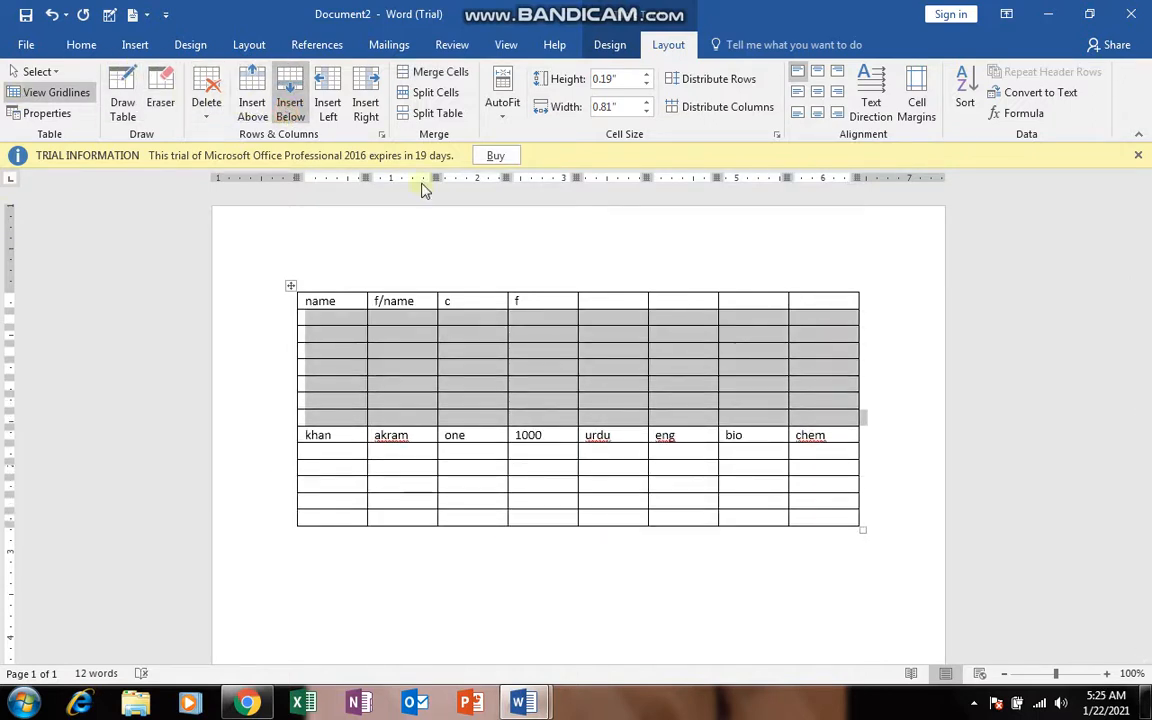
# Insert a column to the left of the name column and head it Roll Nu.
pyautogui.click(348, 299)
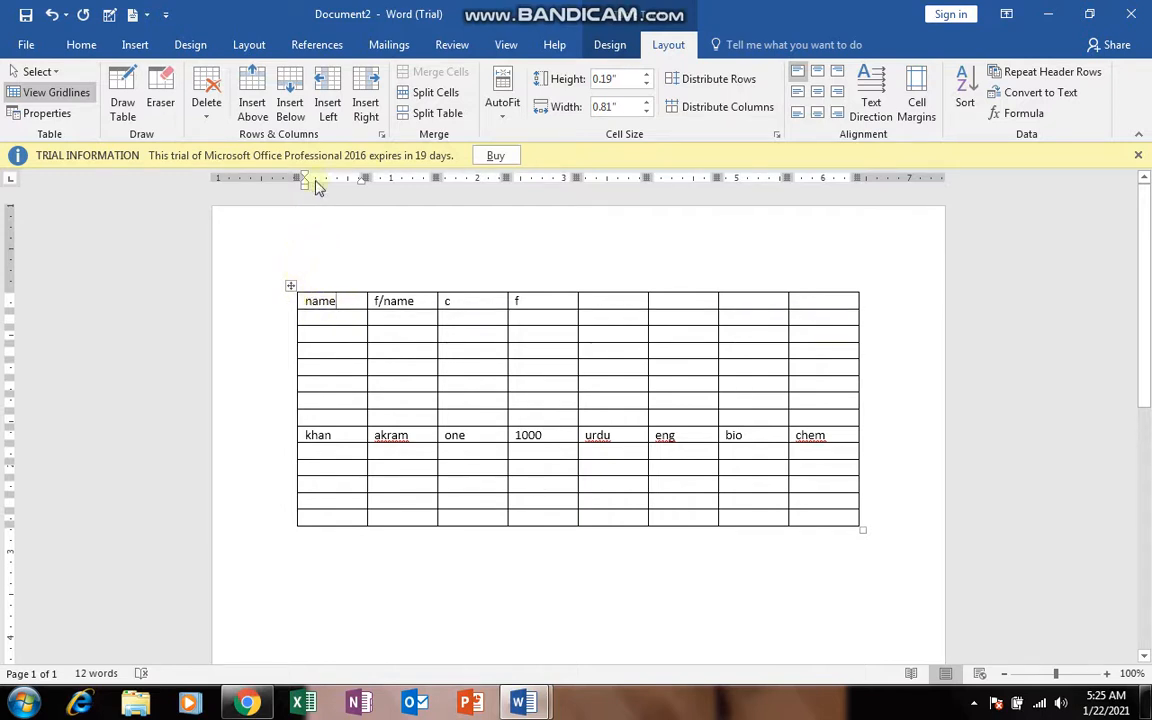
pyautogui.click(327, 112)
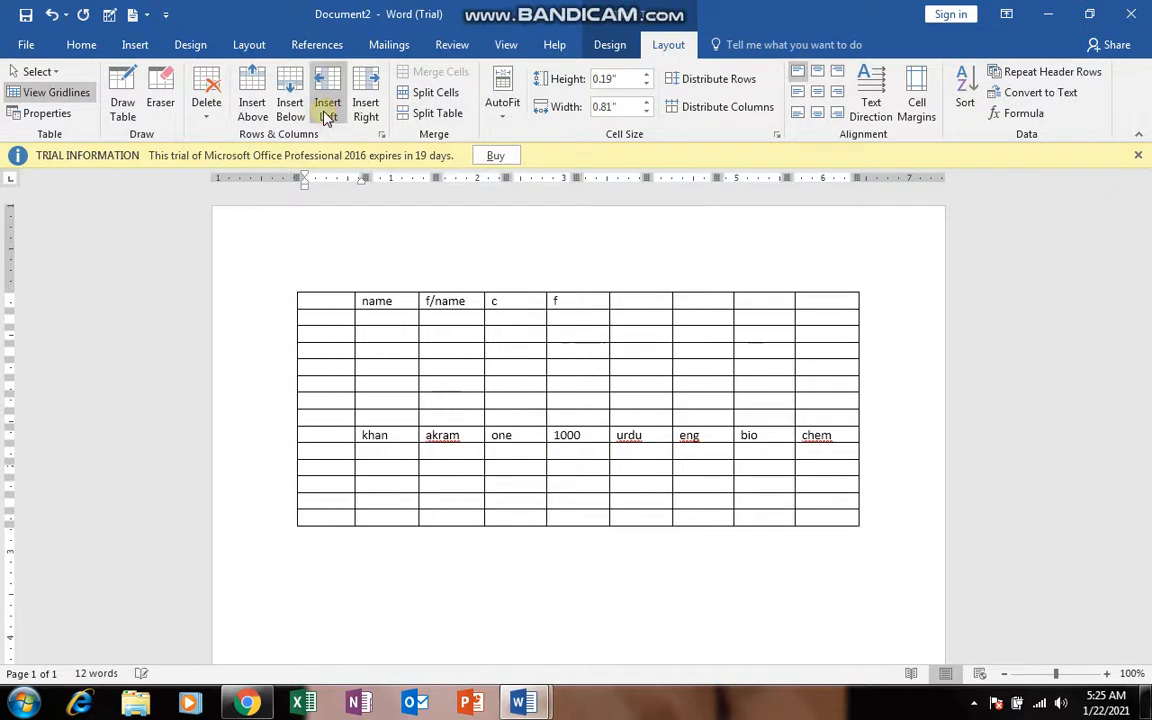
pyautogui.click(321, 301)
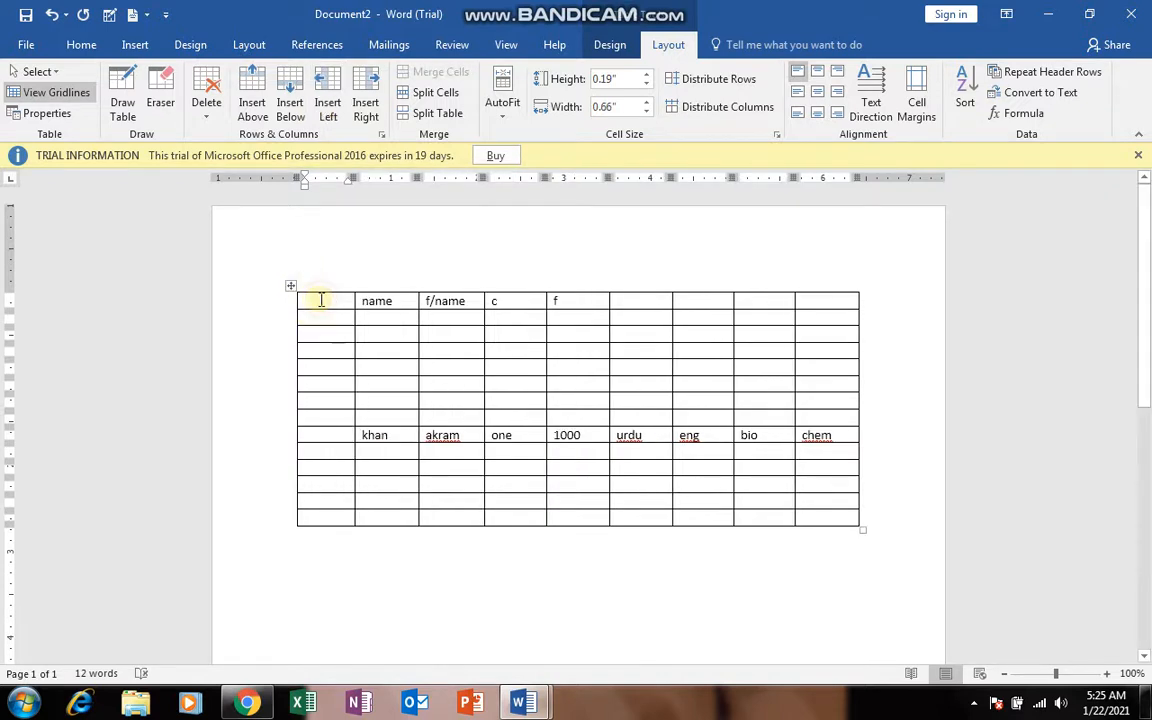
pyautogui.write('Roll')
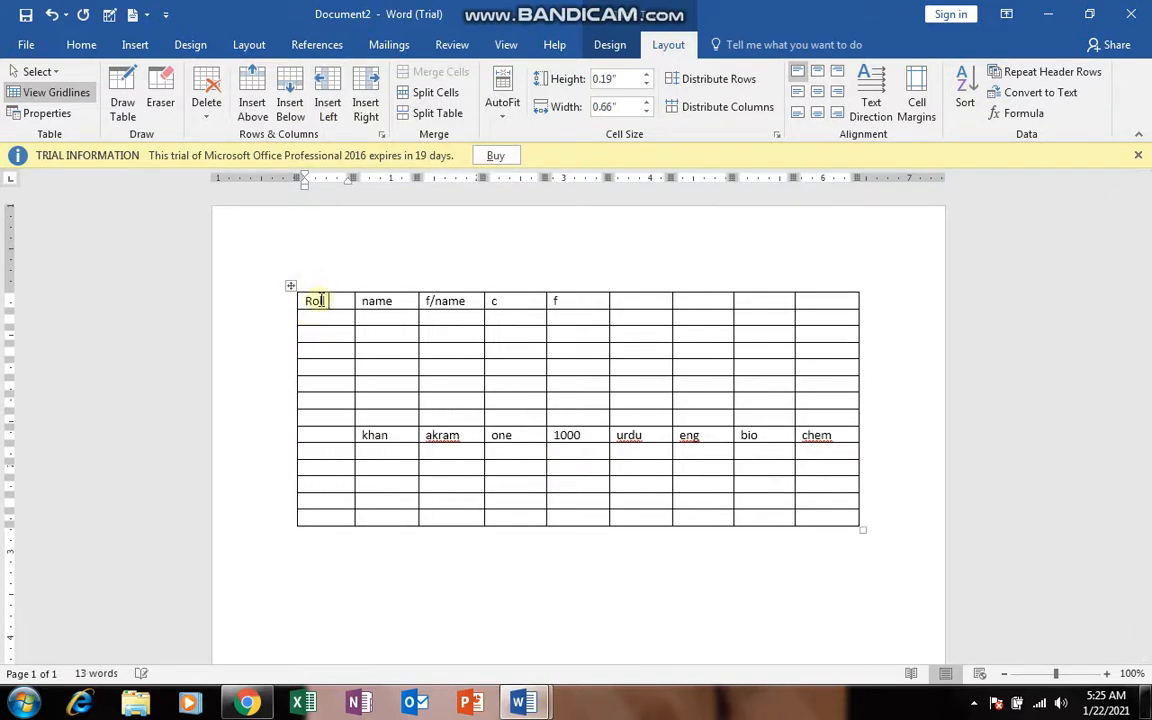
pyautogui.write(' Num')
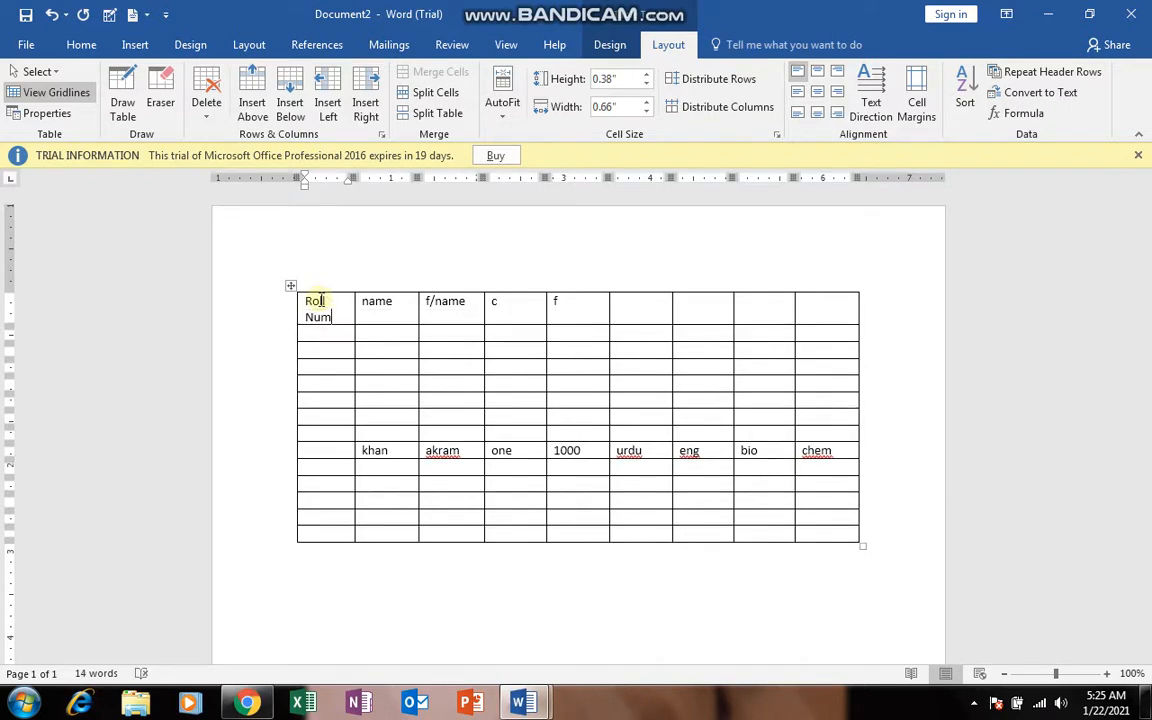
pyautogui.press('BackSpace')
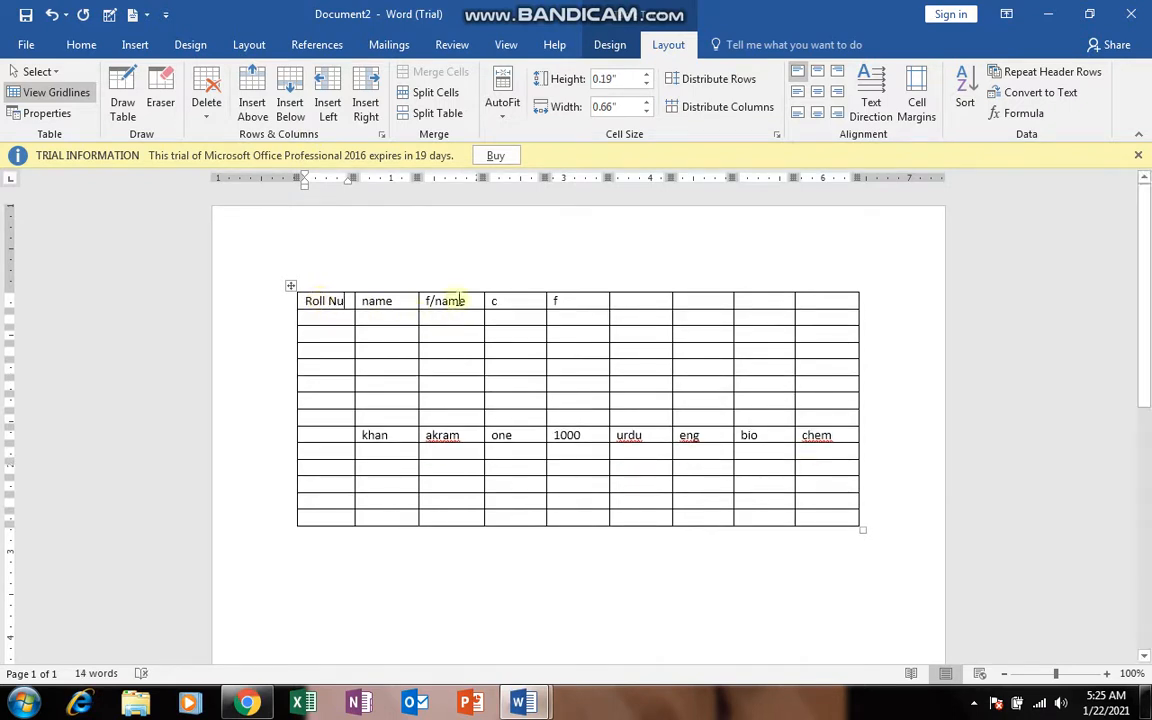
# Insert three empty columns to the right of the table's last column.
pyautogui.click(812, 303)
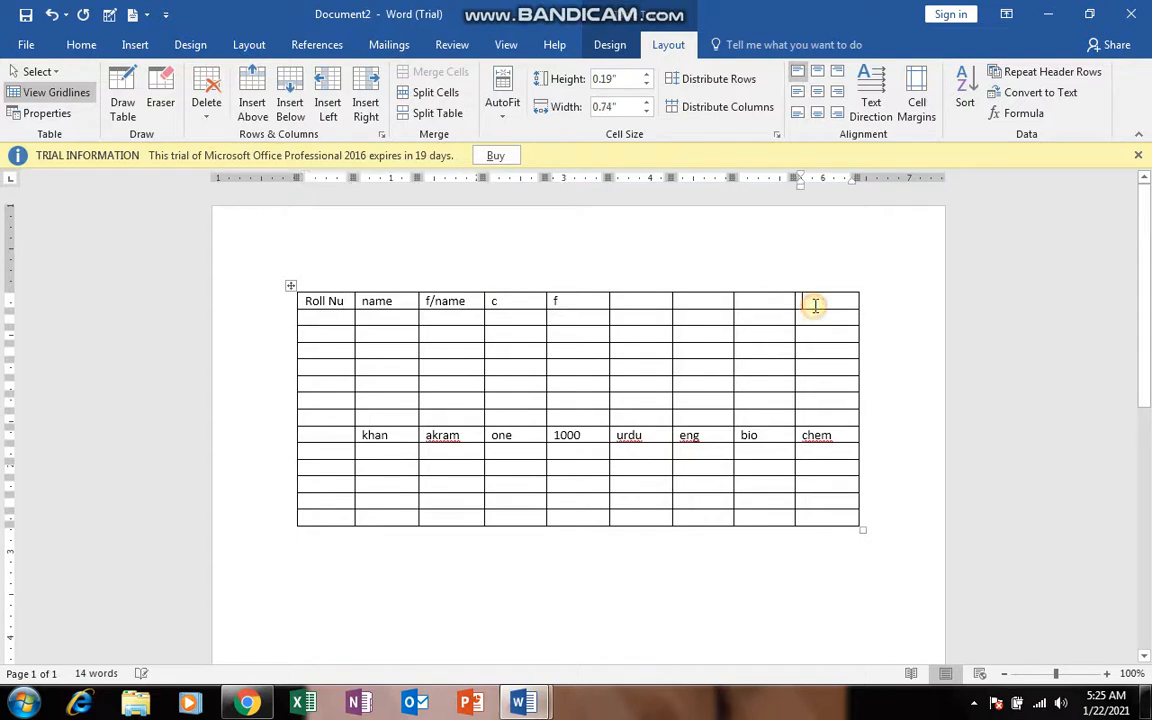
pyautogui.click(366, 112)
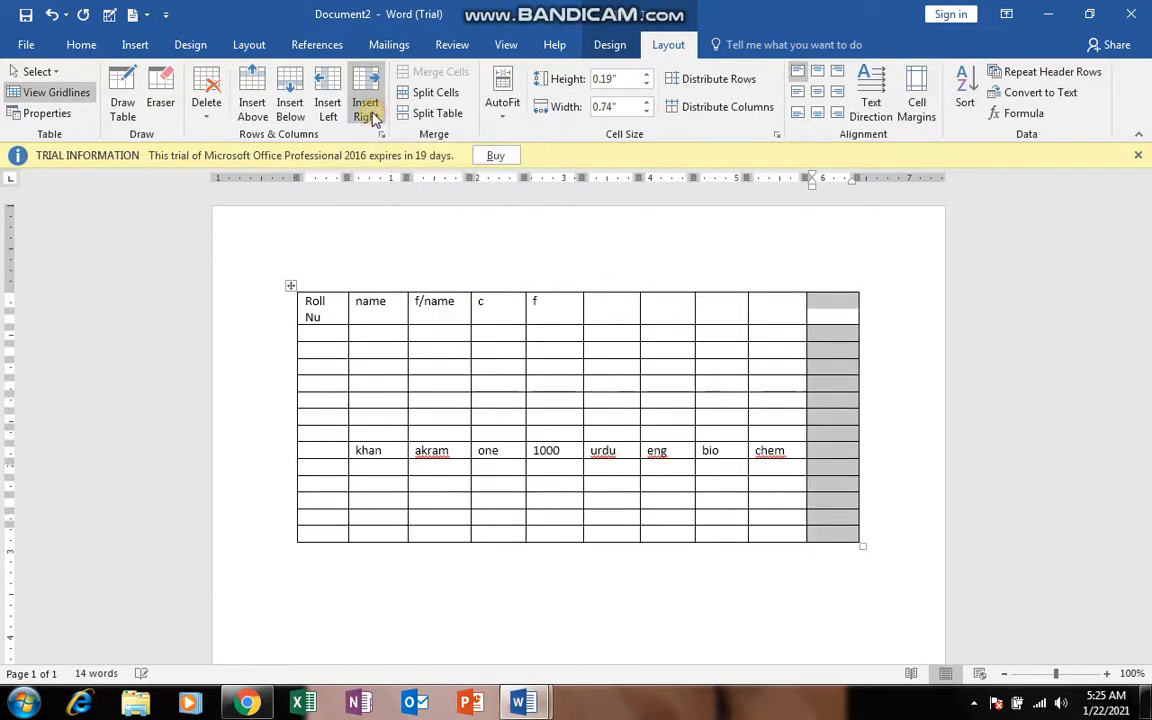
pyautogui.click(368, 110)
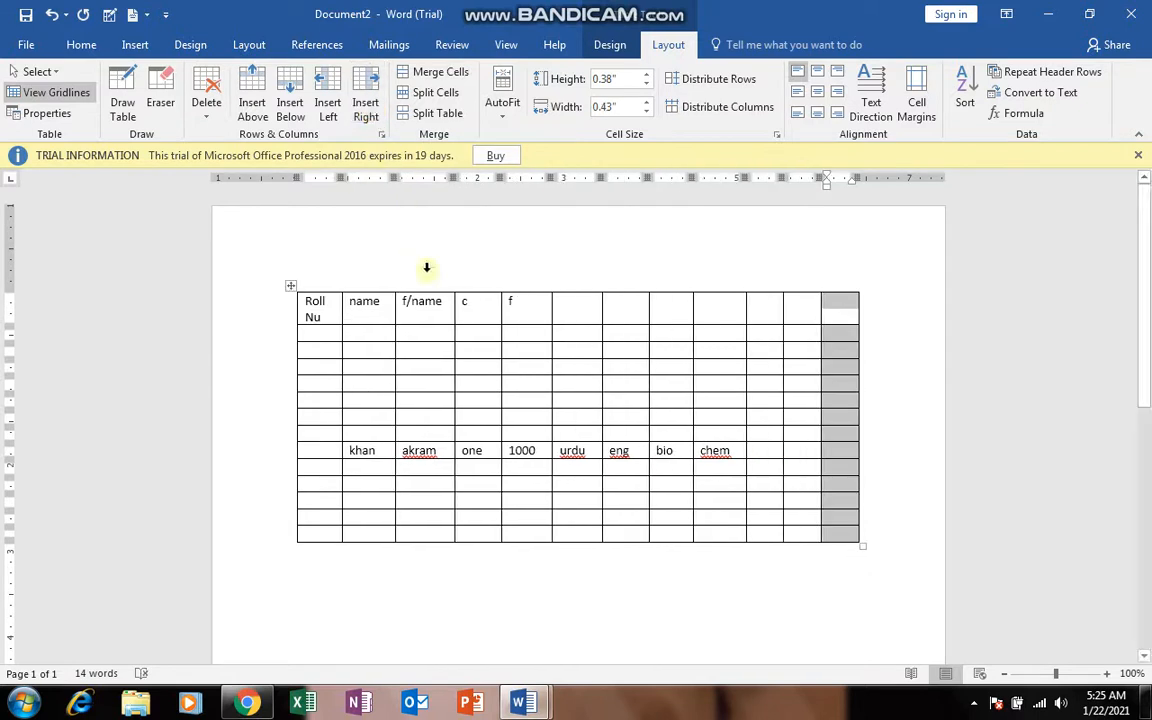
pyautogui.click(515, 334)
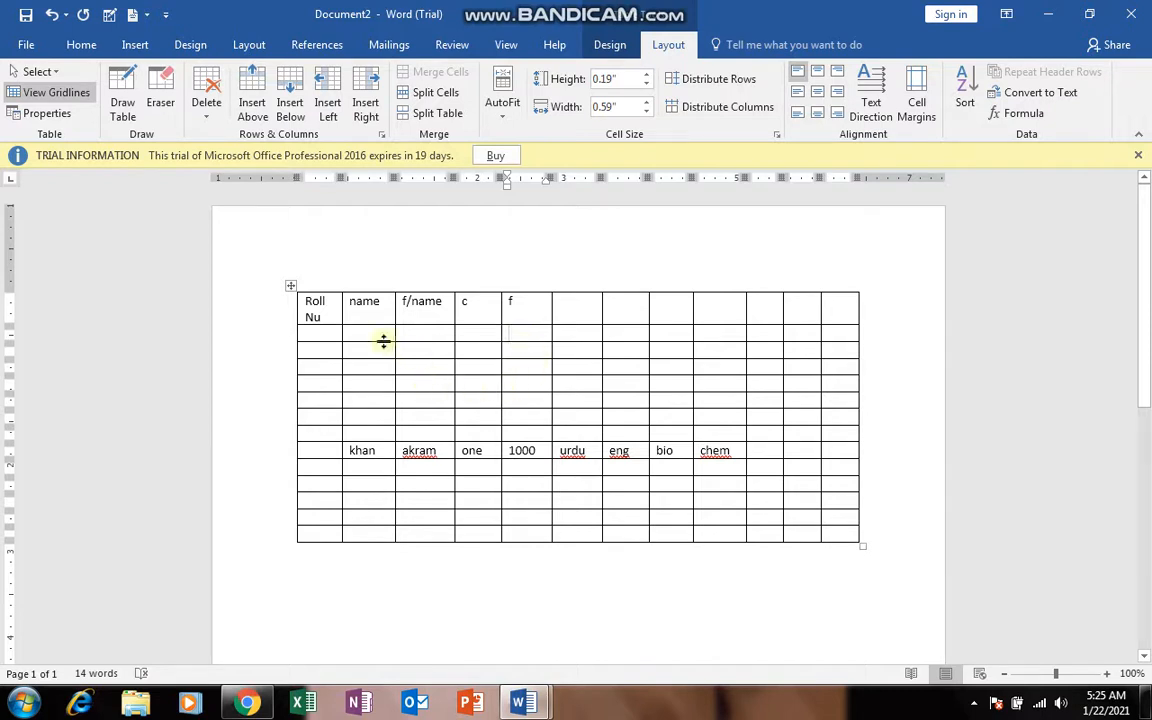
# Merge the f heading cell with the empty cell to its right.
pyautogui.click(323, 316)
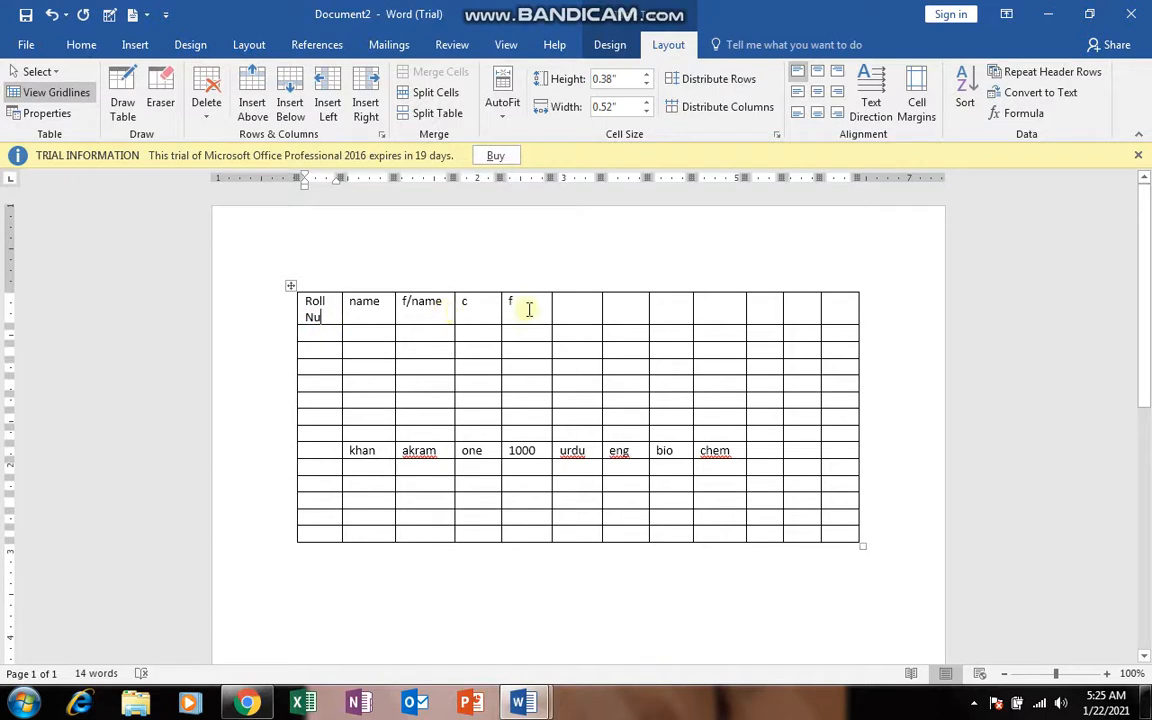
pyautogui.moveTo(527, 309); pyautogui.dragTo(560, 309)
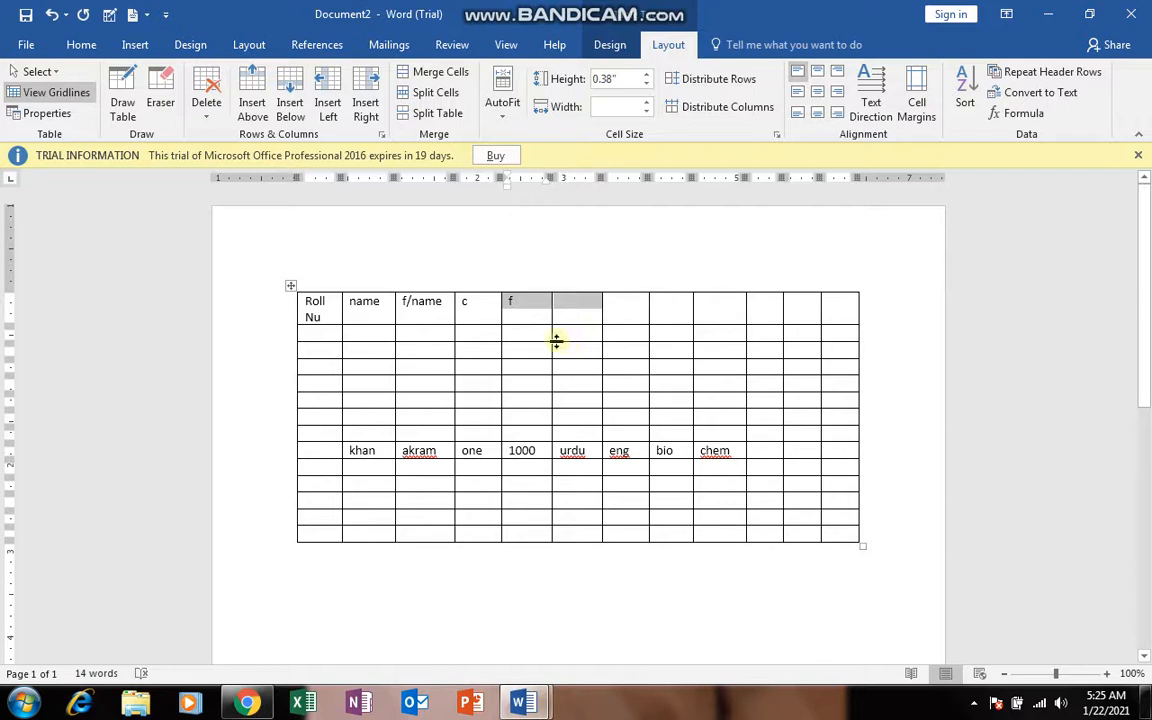
pyautogui.click(533, 313)
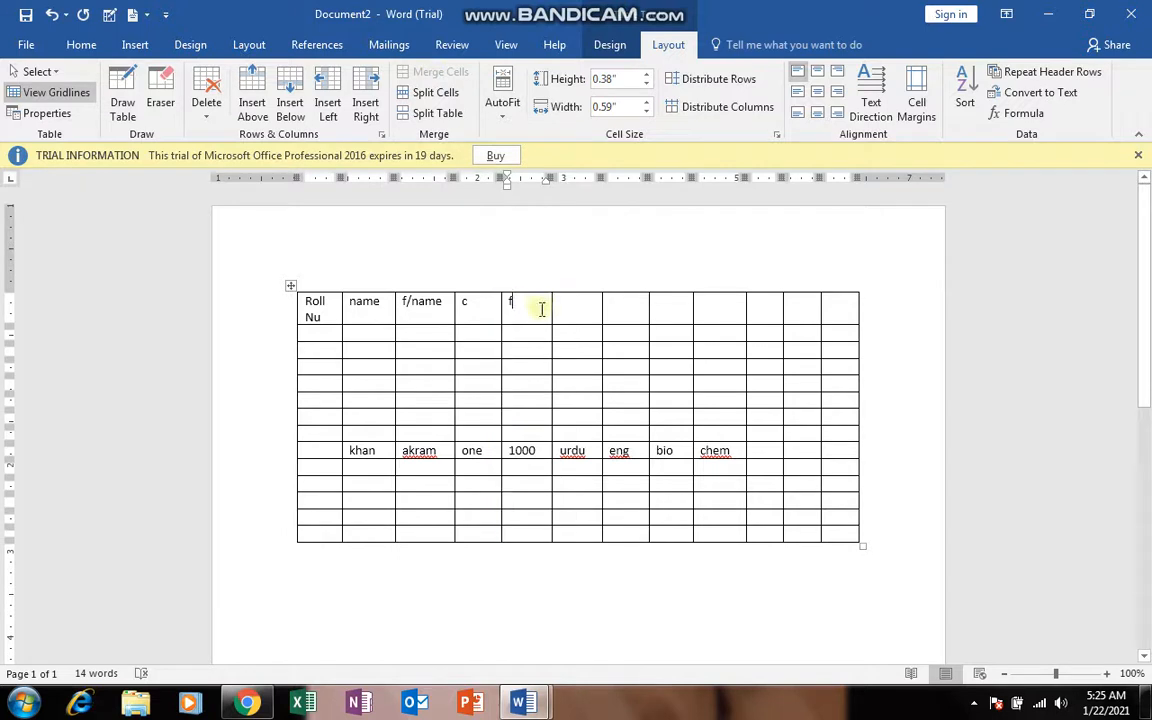
pyautogui.moveTo(553, 309); pyautogui.dragTo(555, 311)
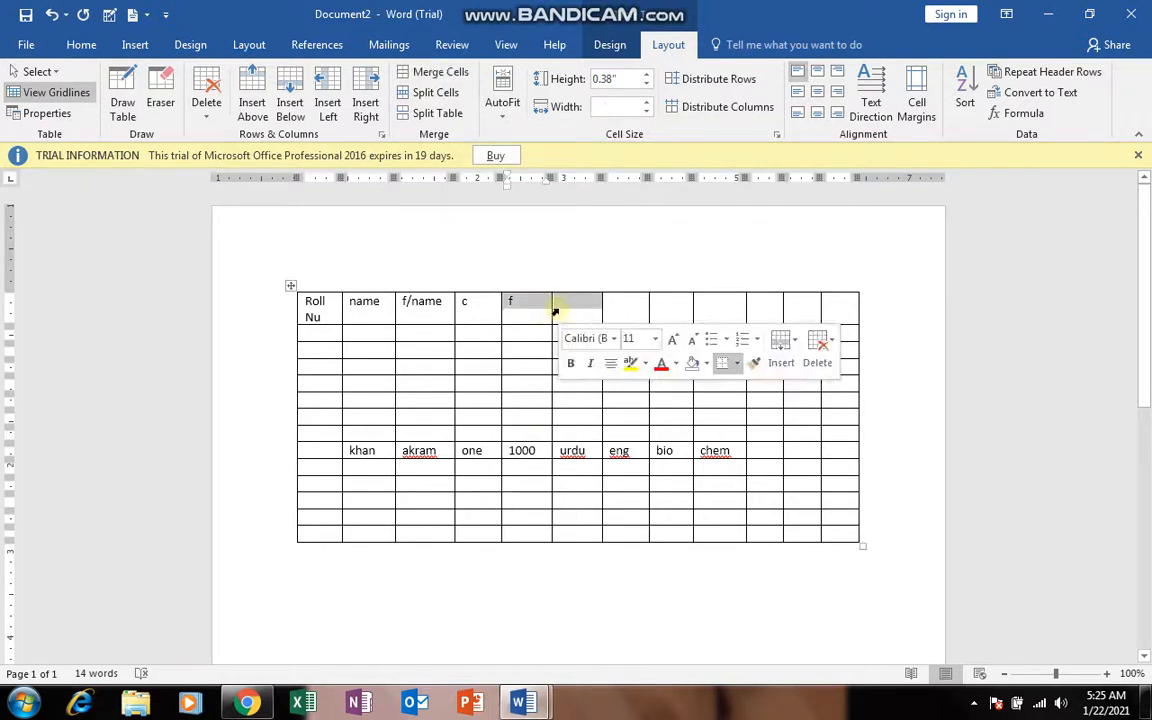
pyautogui.click(432, 78)
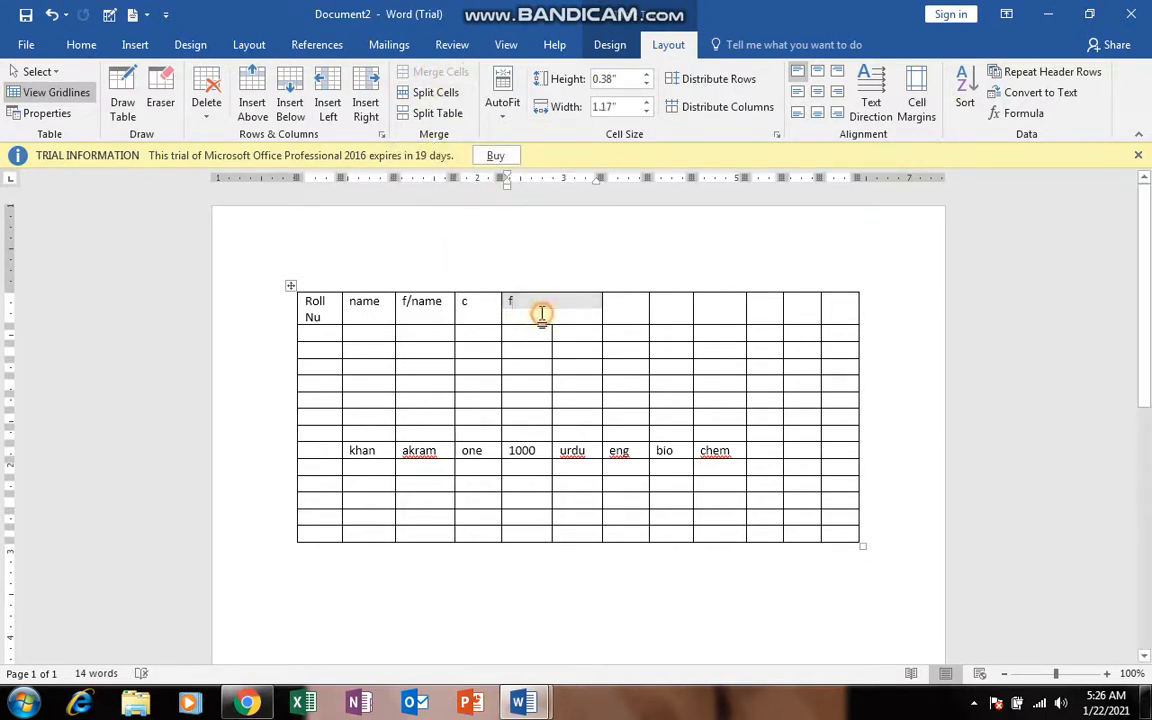
pyautogui.click(542, 314)
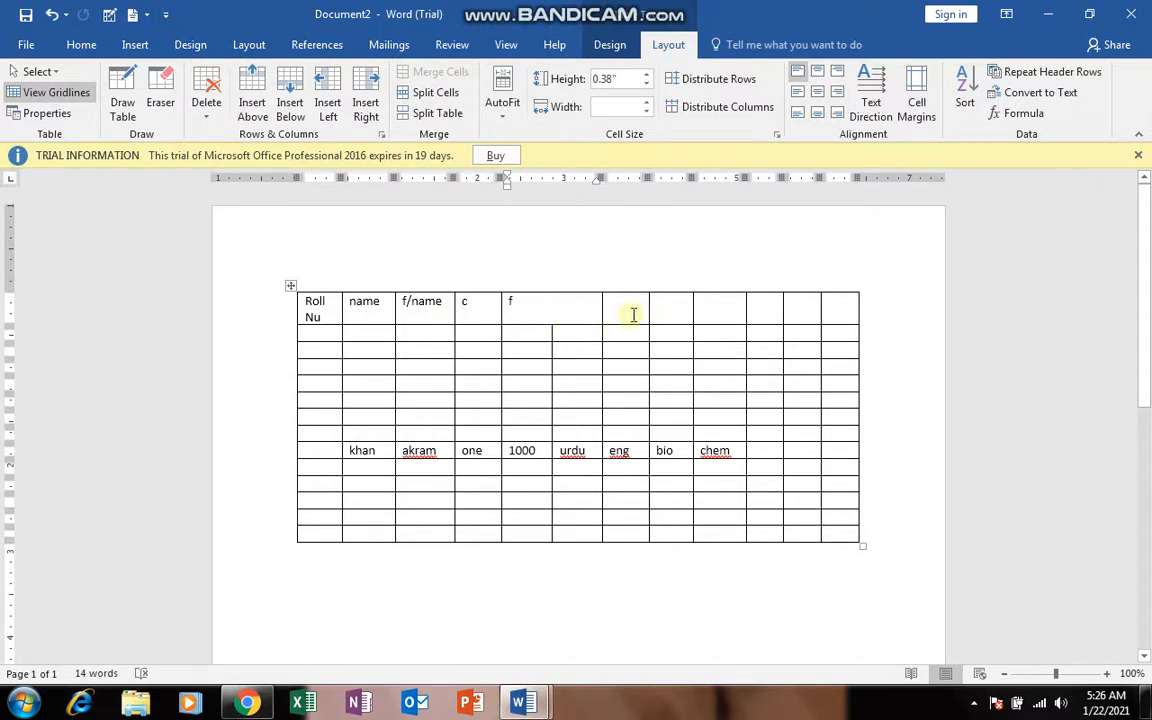
# Merge the first four rows of the three columns containing eng, bio and chem into one large cell.
pyautogui.moveTo(633, 311); pyautogui.dragTo(730, 372)
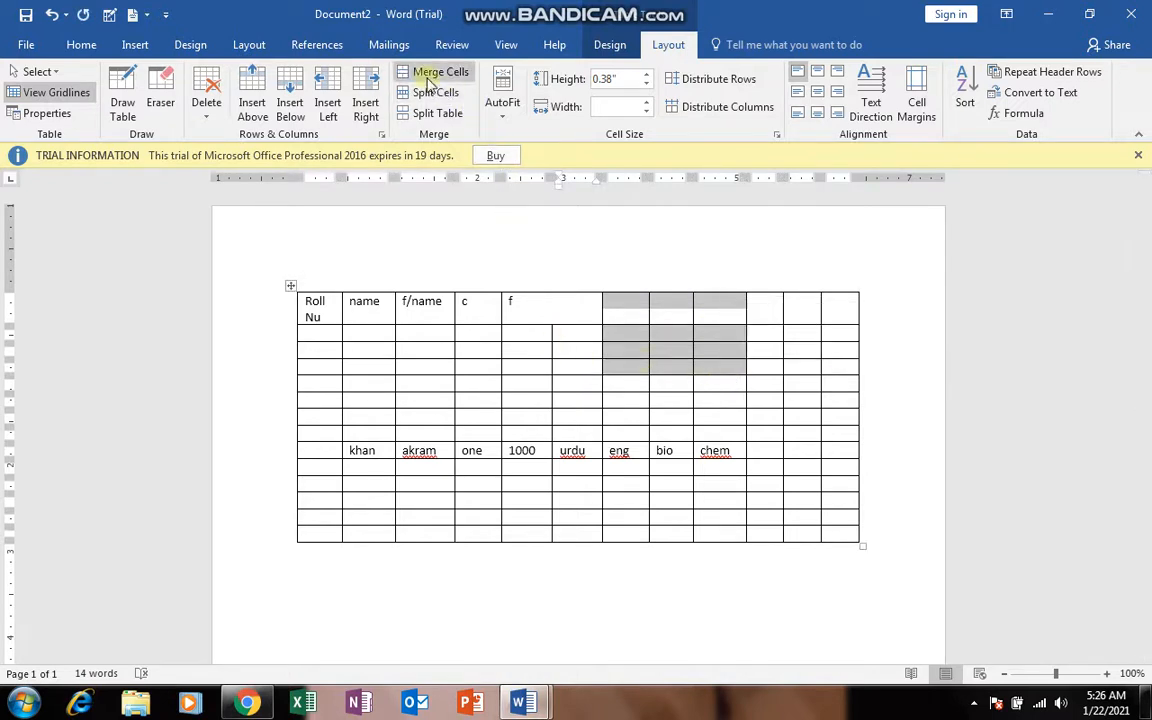
pyautogui.click(428, 80)
pyautogui.click(704, 337)
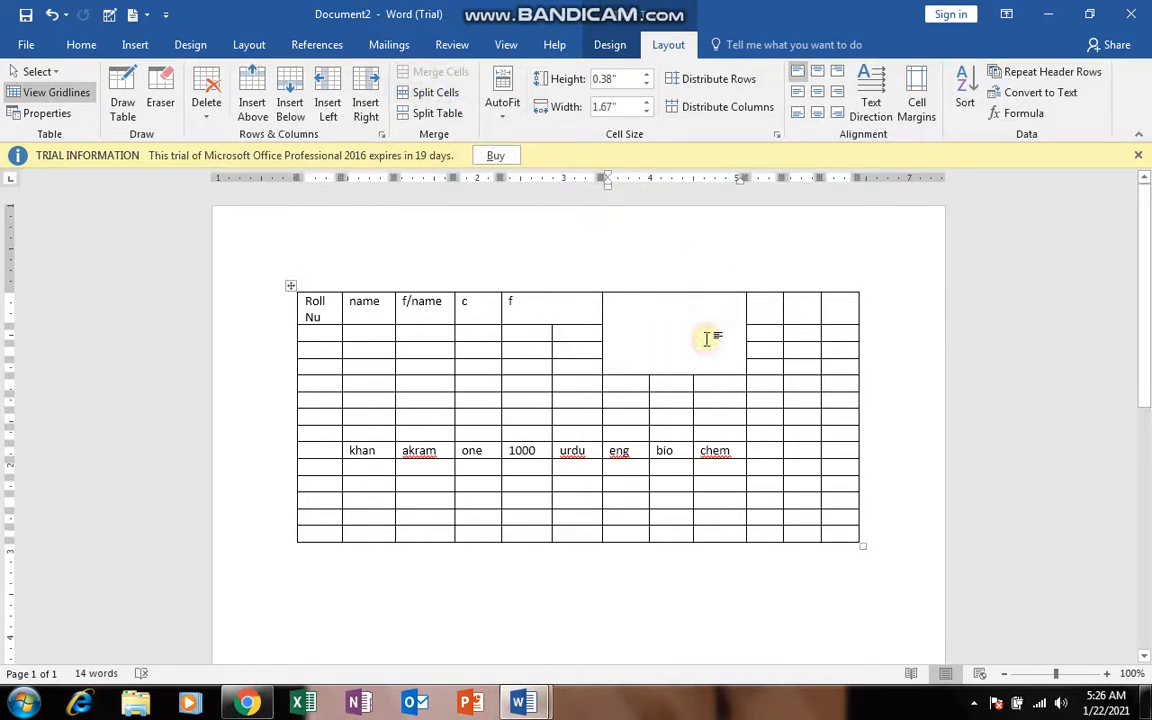
# Merge the cells of rows five to seven across the f/name, c and 1000 columns into one cell.
pyautogui.moveTo(440, 380); pyautogui.dragTo(505, 424)
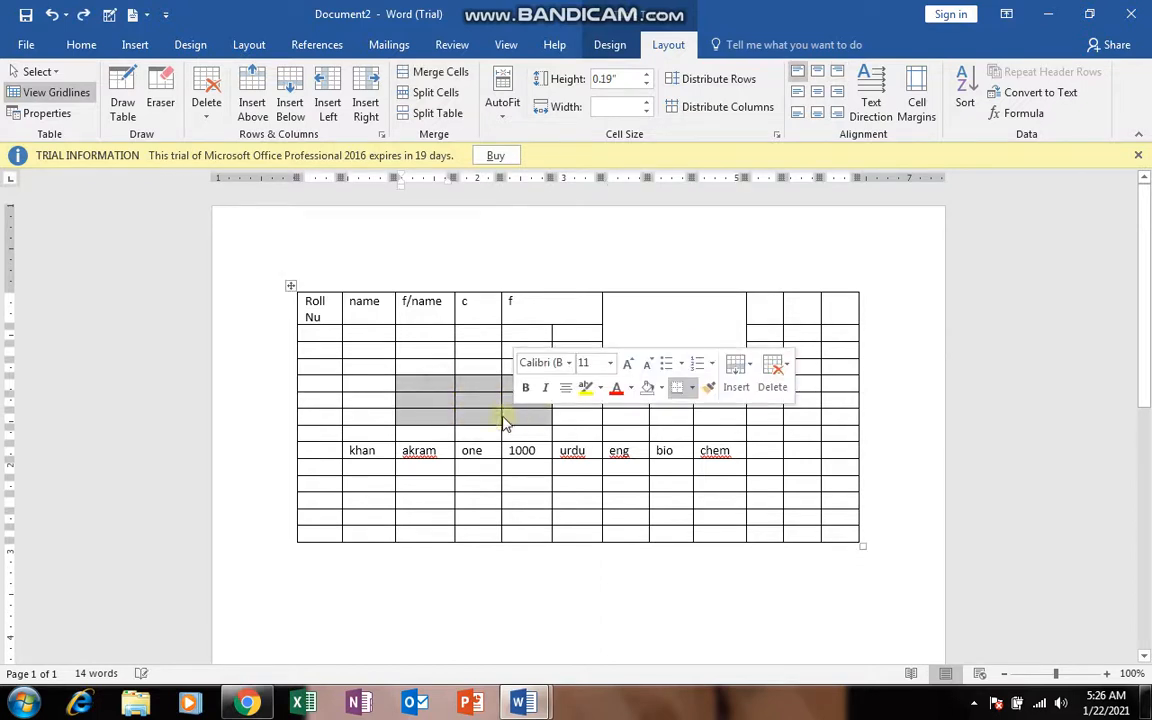
pyautogui.click(440, 72)
pyautogui.click(510, 388)
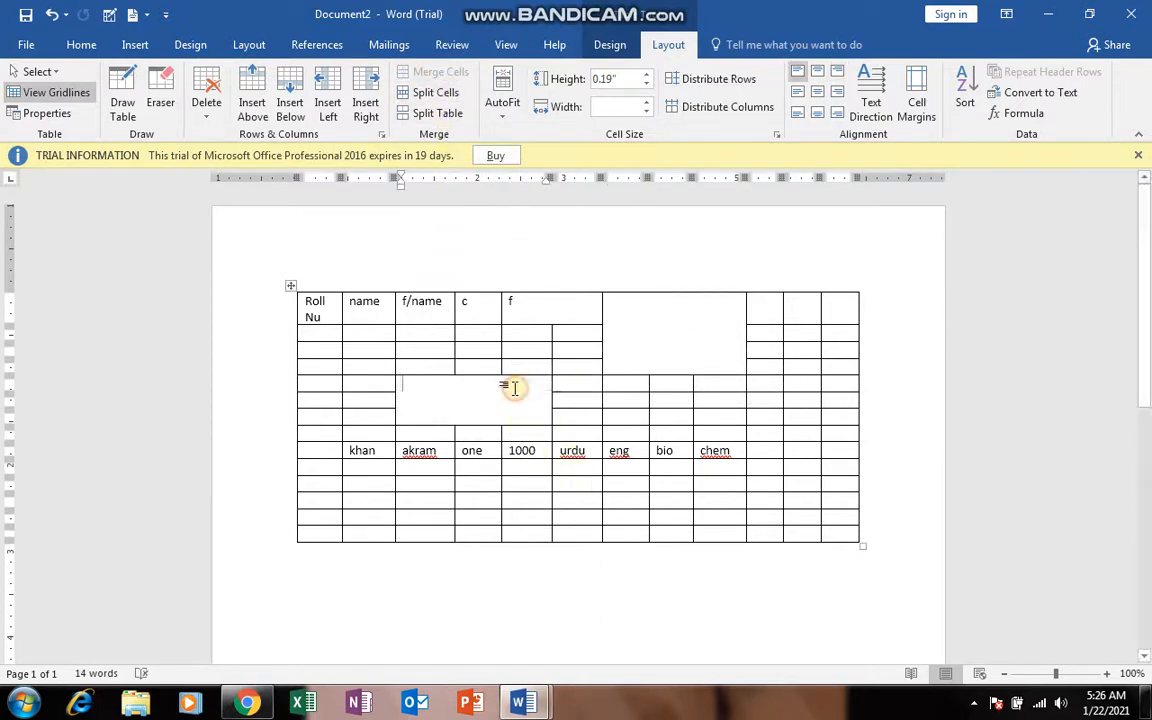